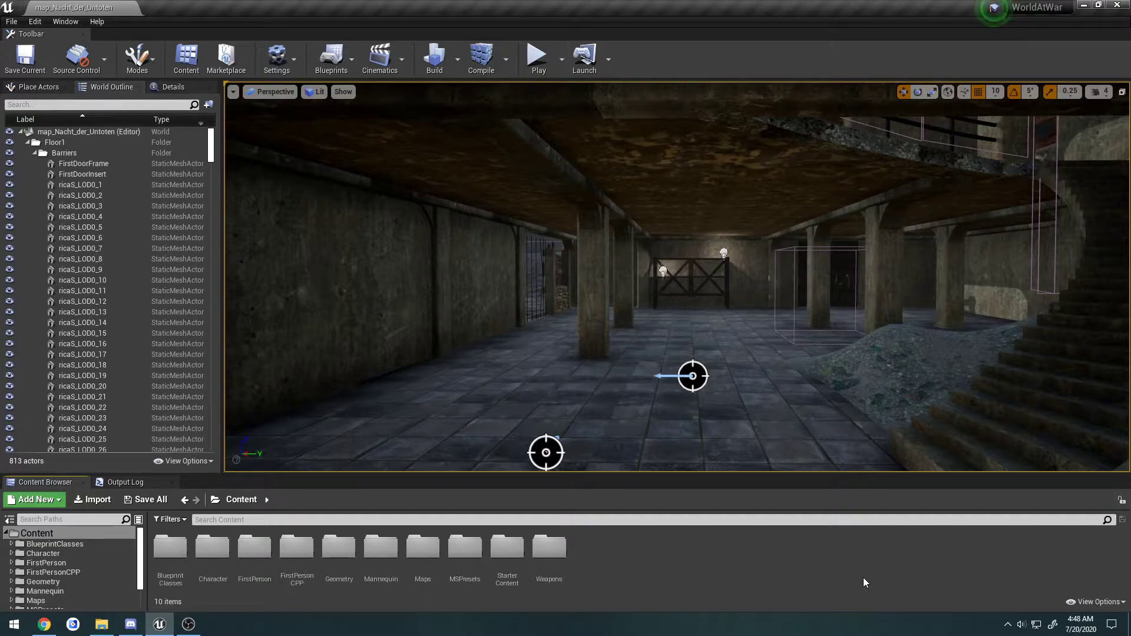
# Show the desktop, open the Stg Assets folder, and place its window beside the desktop artwork
pyautogui.click(1128, 624)
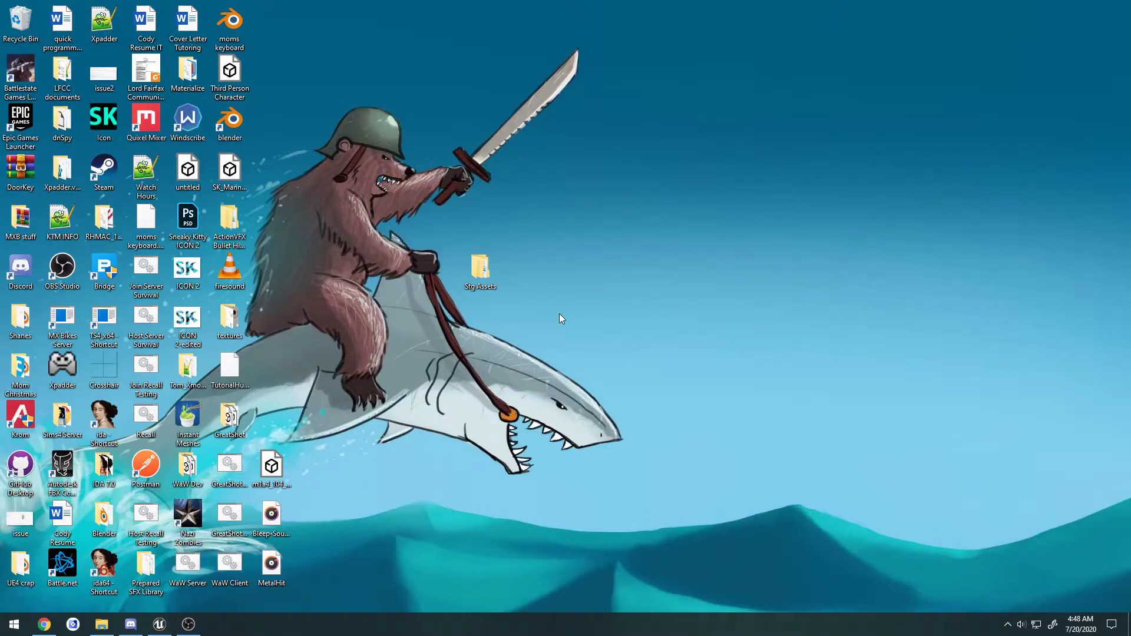
pyautogui.moveTo(481, 270); pyautogui.dragTo(520, 285)
pyautogui.click(576, 272)
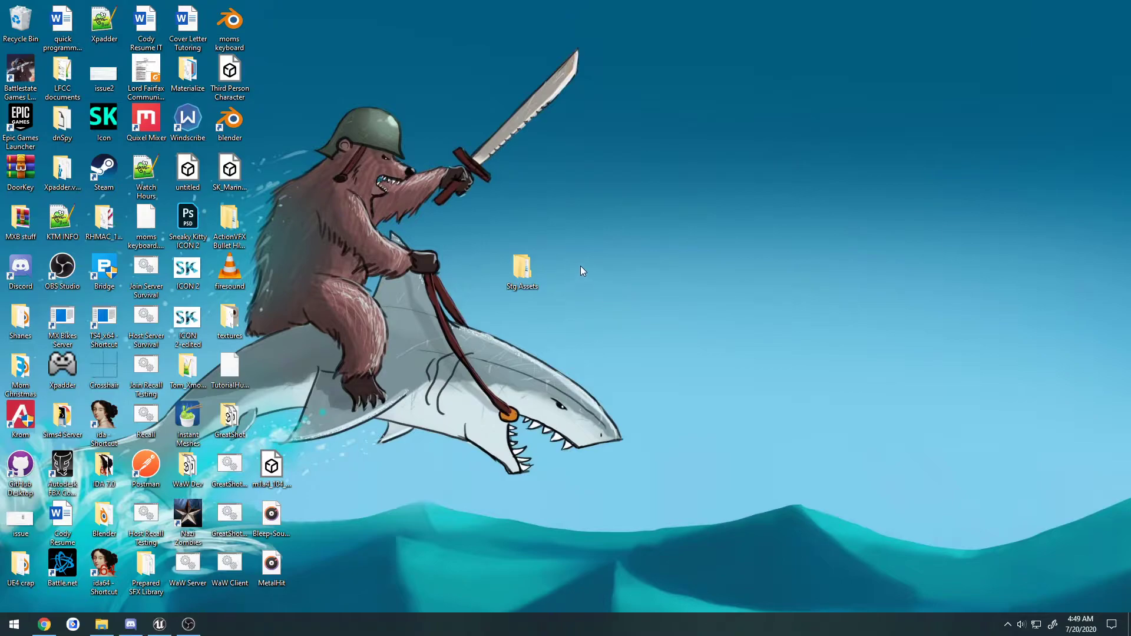
pyautogui.doubleClick(535, 266)
pyautogui.moveTo(516, 231); pyautogui.dragTo(859, 201)
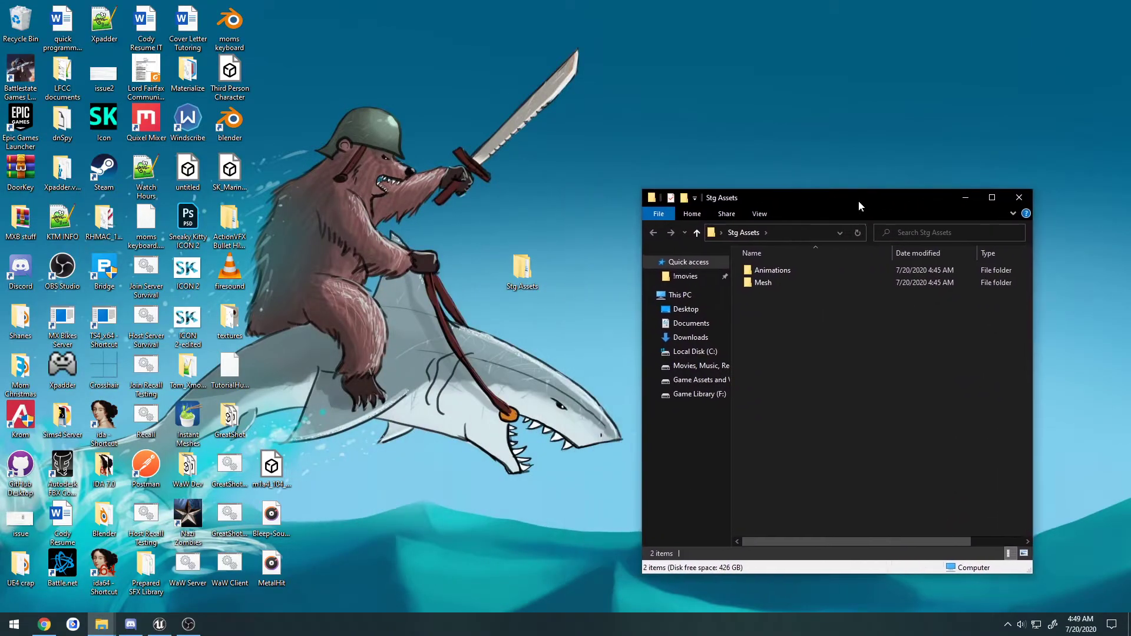
# Look through the Mesh, Animations and Weapon subfolders of Stg Assets, ending in the Mesh folder
pyautogui.doubleClick(801, 277)
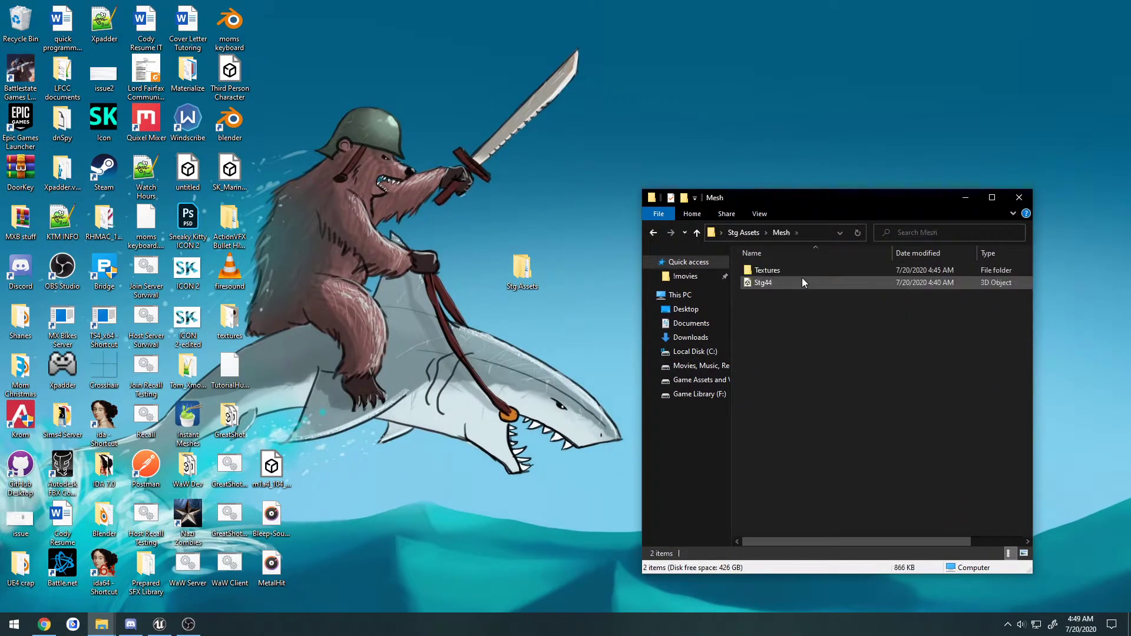
pyautogui.click(794, 281)
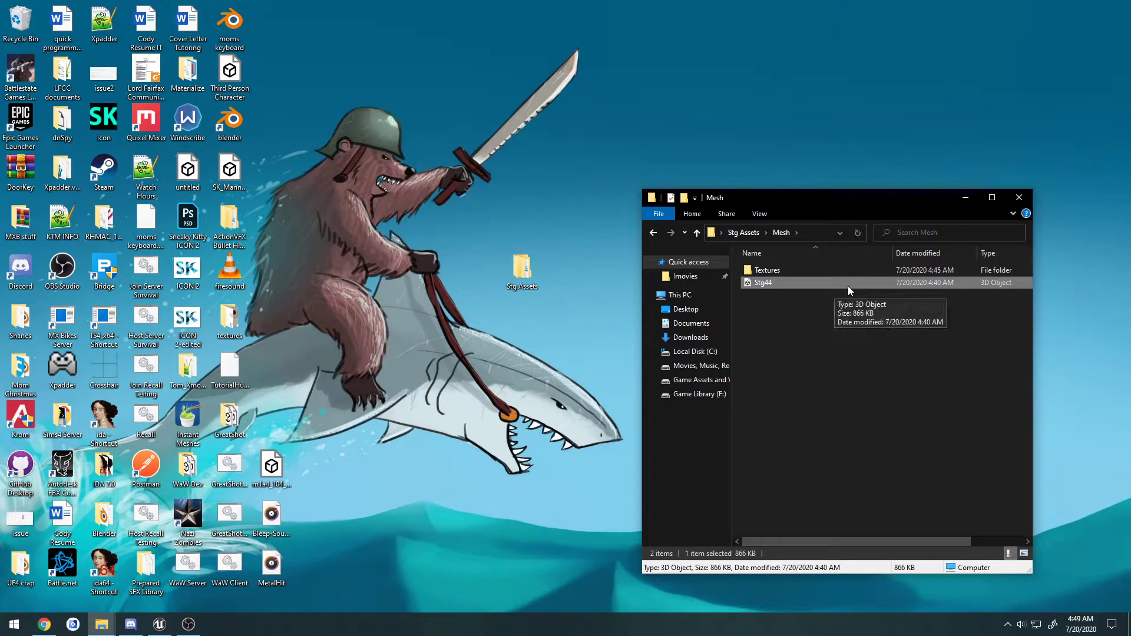
pyautogui.press('BackSpace')
pyautogui.doubleClick(804, 271)
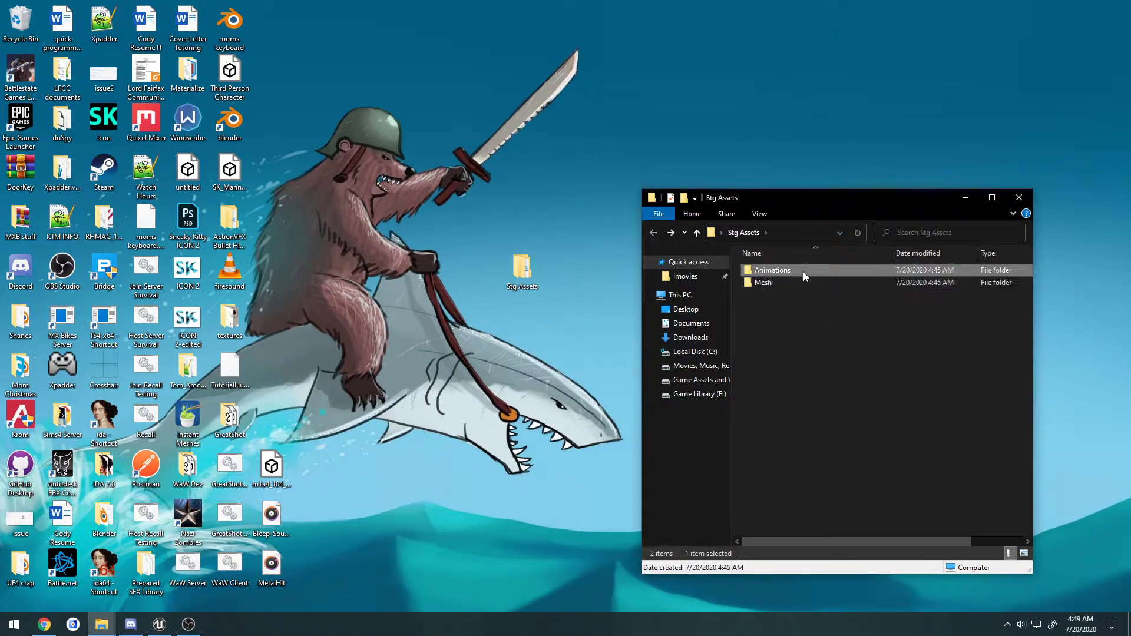
pyautogui.doubleClick(803, 271)
pyautogui.press('BackSpace')
pyautogui.doubleClick(804, 284)
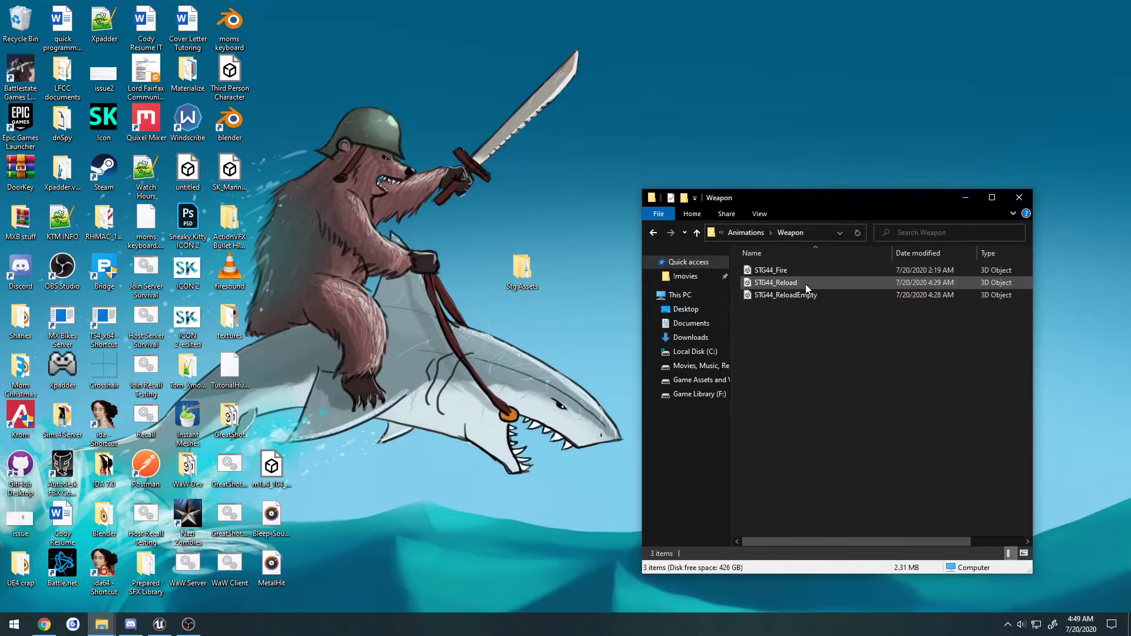
pyautogui.press('BackSpace')
pyautogui.press('BackSpace')
pyautogui.click(790, 282)
pyautogui.doubleClick(790, 282)
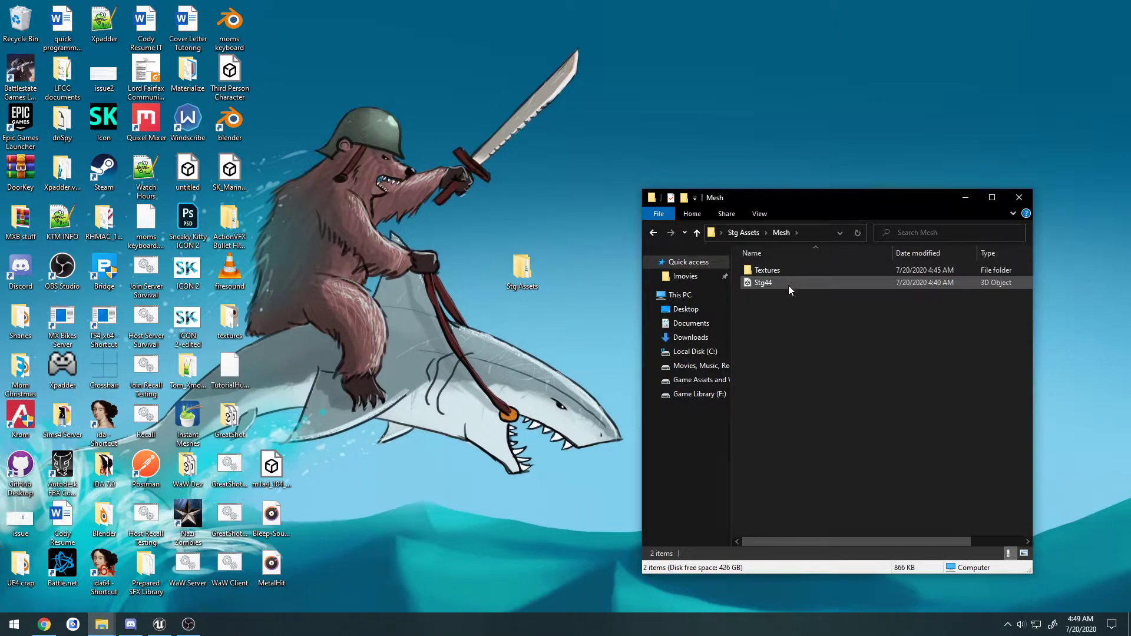
# Switch to Unreal Editor, create a folder named STG44 inside Content/Weapons, and open it
pyautogui.click(159, 624)
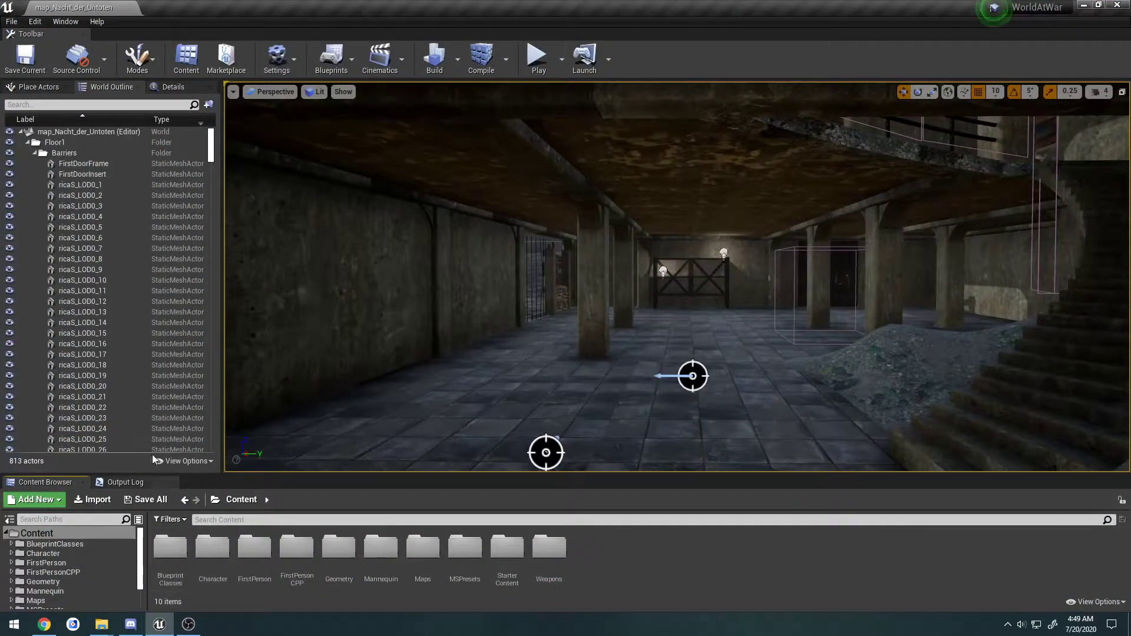
pyautogui.scroll(-2, 81, 574)
pyautogui.click(72, 592)
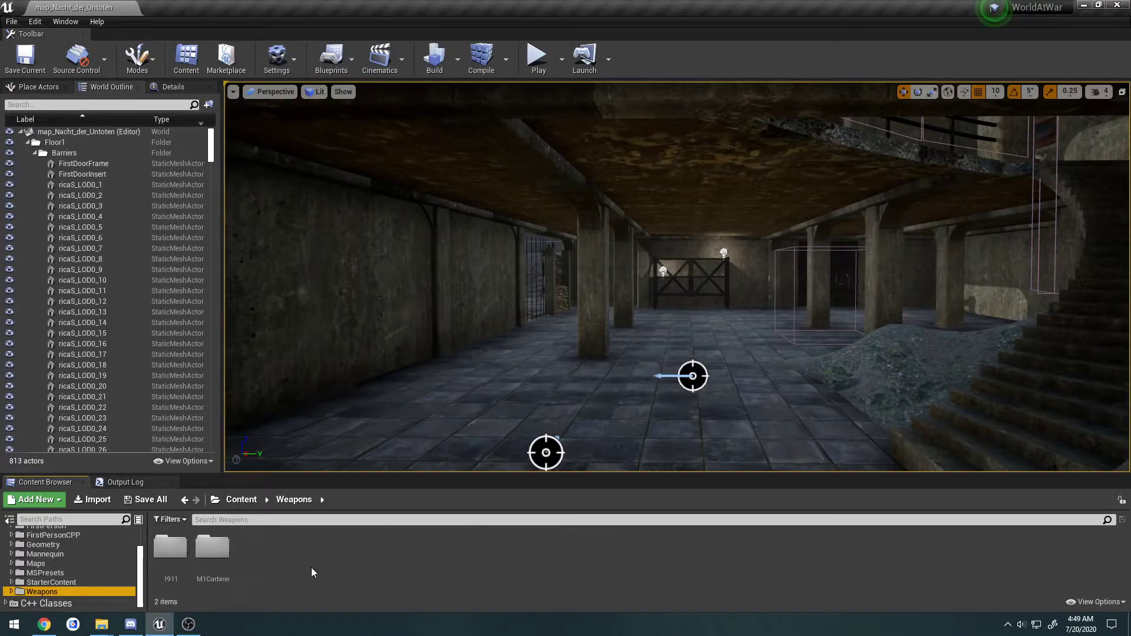
pyautogui.rightClick(311, 567)
pyautogui.click(338, 201)
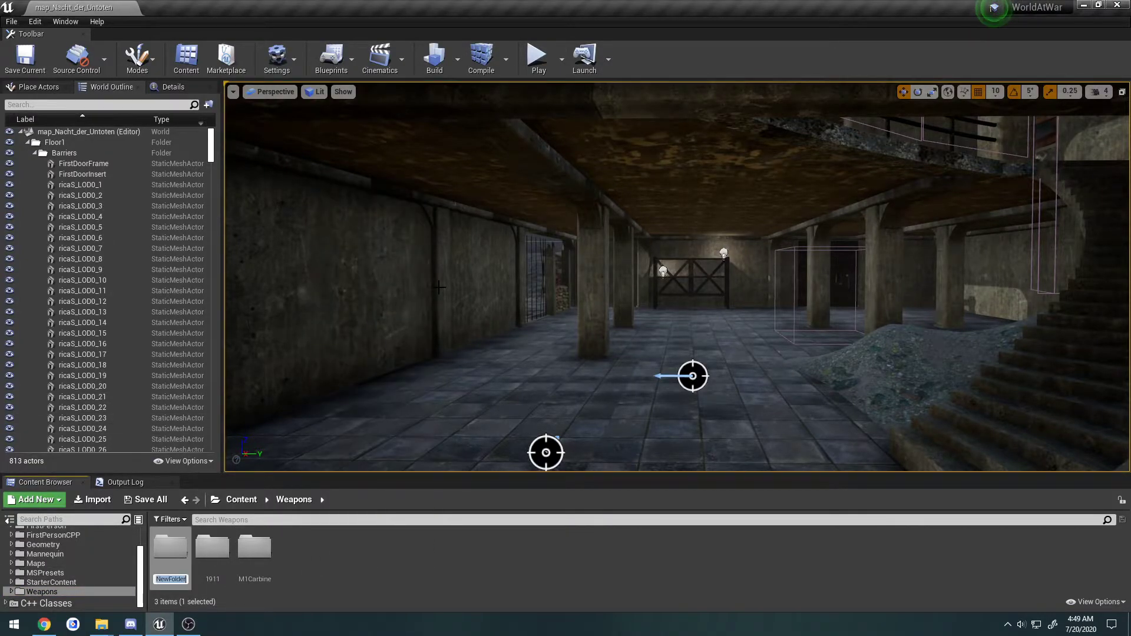
pyautogui.write('StG44')
pyautogui.press('Return')
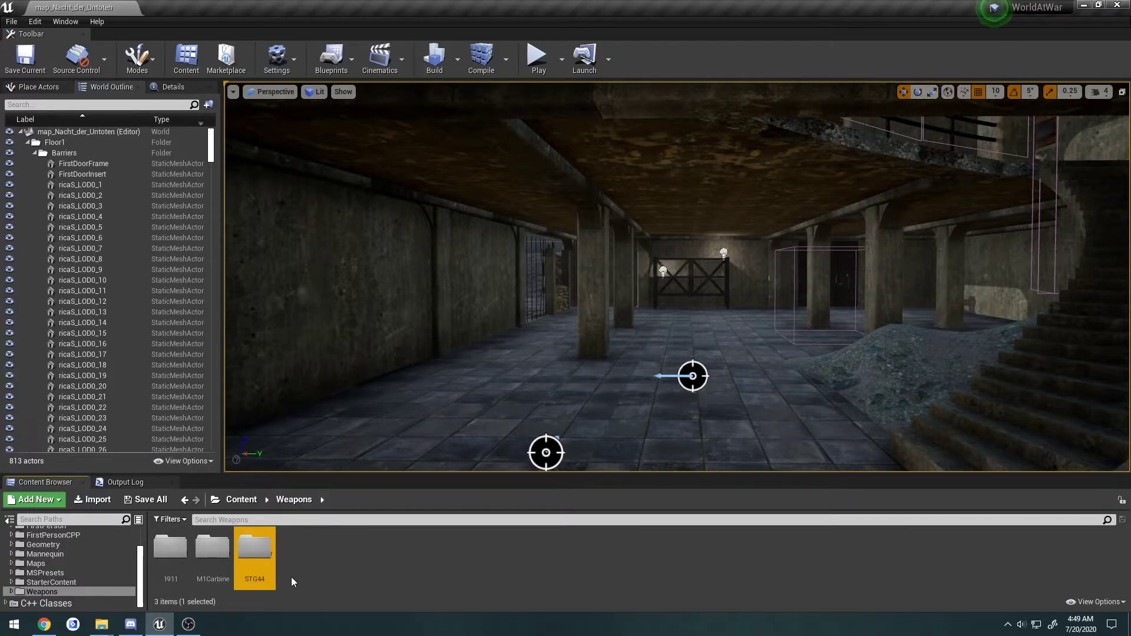
pyautogui.doubleClick(263, 558)
pyautogui.moveTo(102, 625)
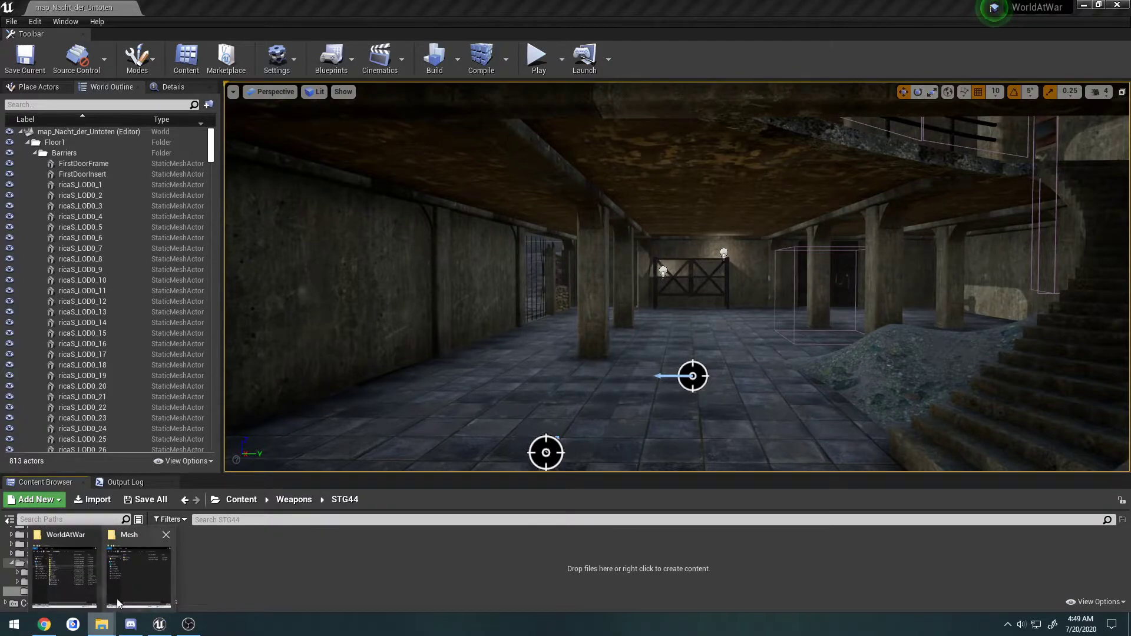
pyautogui.click(118, 601)
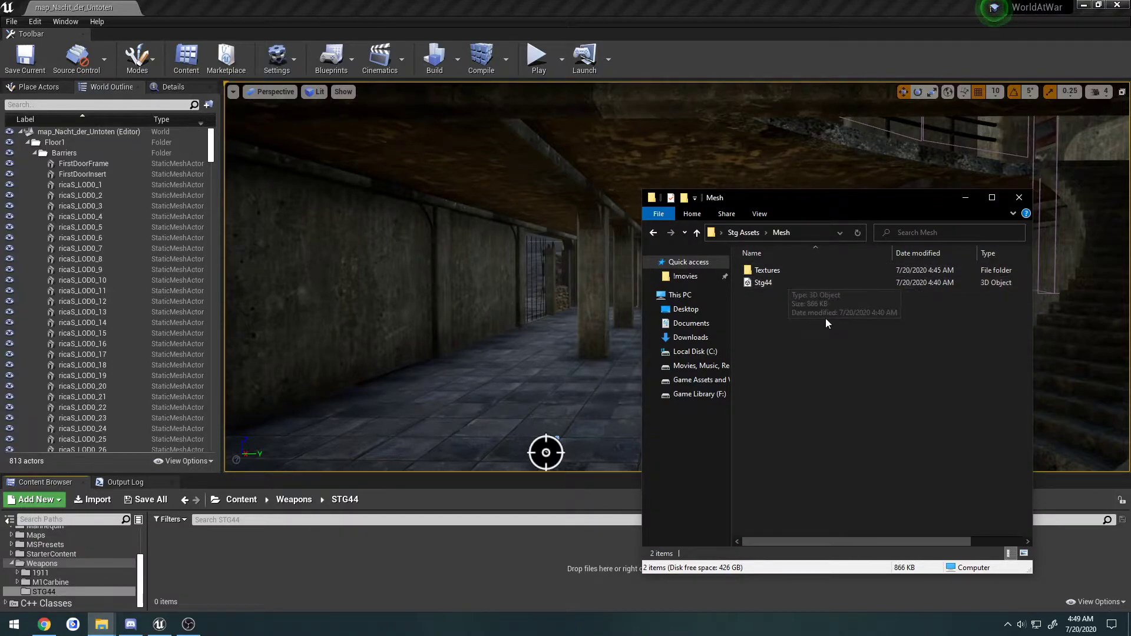
pyautogui.moveTo(893, 343); pyautogui.dragTo(497, 567)
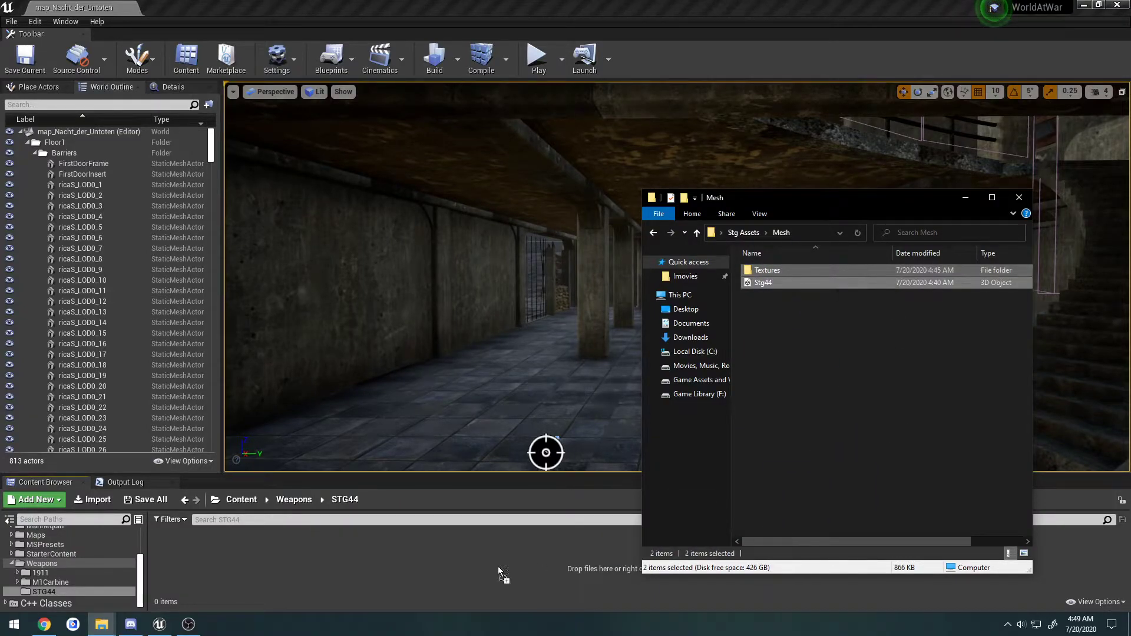
pyautogui.moveTo(365, 559); pyautogui.dragTo(810, 348)
# Create a folder named Mesh inside the STG44 weapon folder
pyautogui.rightClick(390, 562)
pyautogui.click(461, 192)
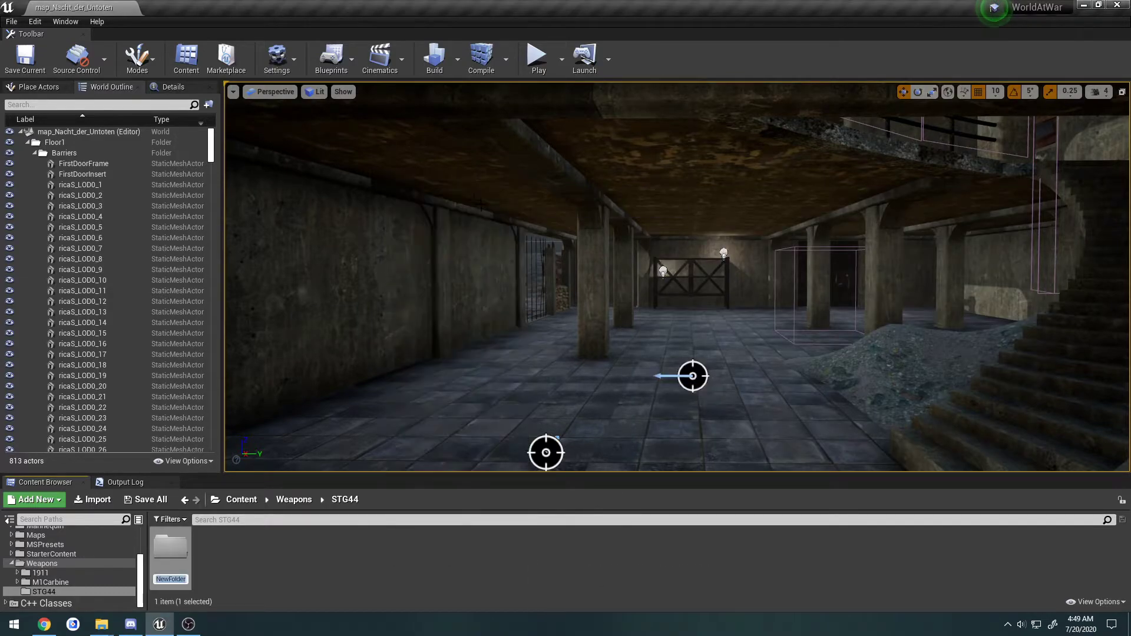
pyautogui.write('Mest')
pyautogui.press('Return')
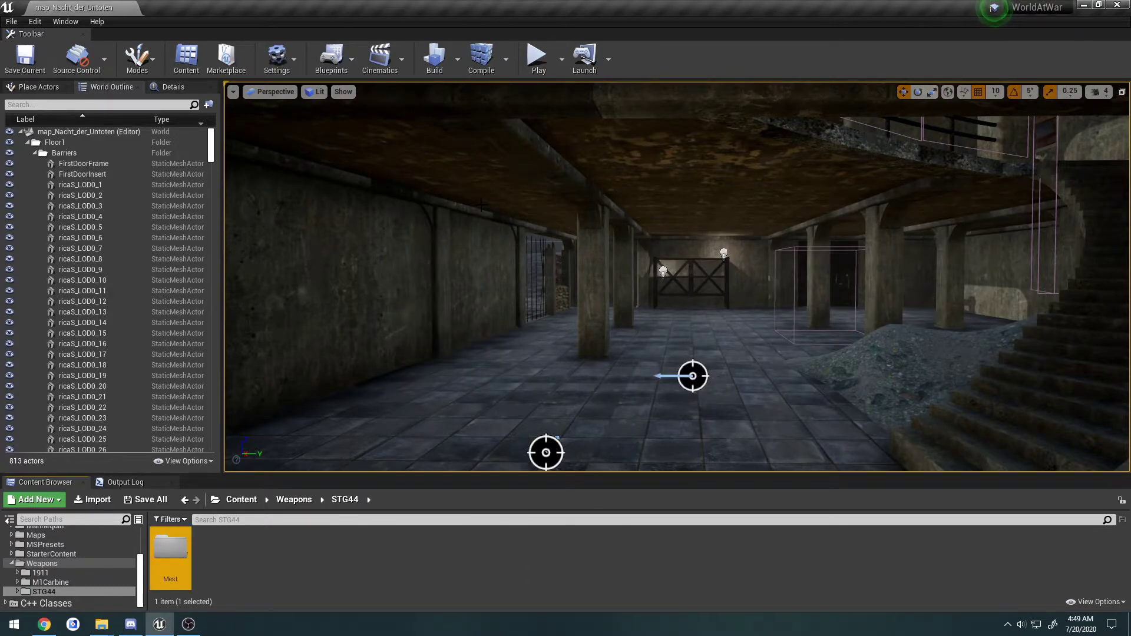
pyautogui.click(174, 578)
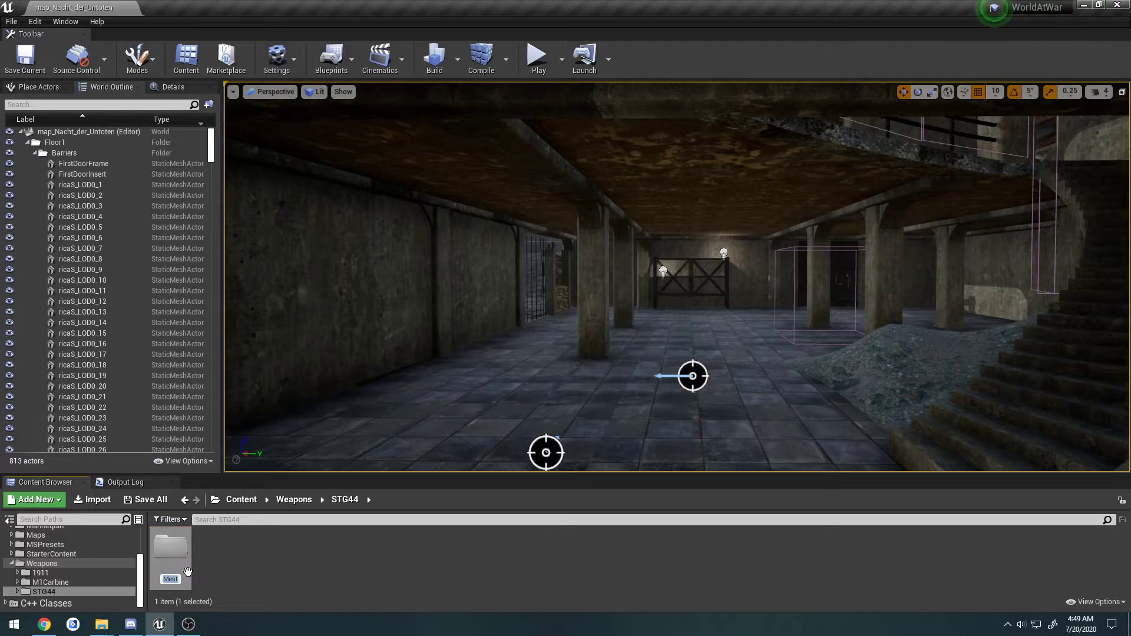
pyautogui.write('Mesh')
pyautogui.press('Return')
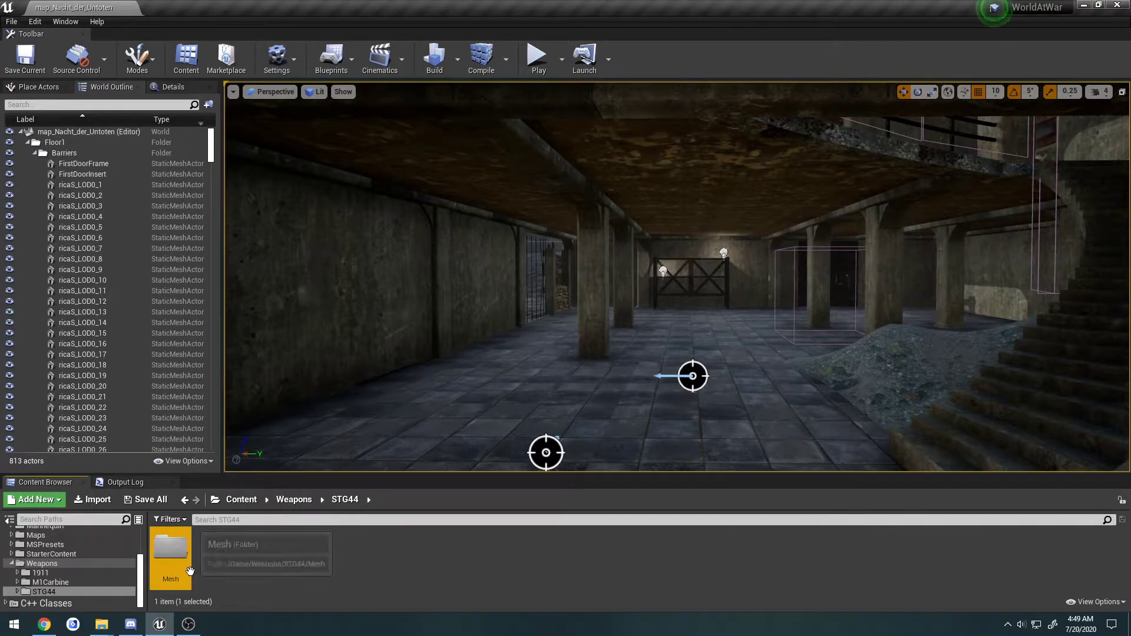
# Import the Stg44 skeletal mesh and its Textures folder into the Mesh folder, keeping the offered FBX import options
pyautogui.doubleClick(176, 554)
pyautogui.hotkey('alt', 'Tab')
pyautogui.moveTo(832, 332); pyautogui.dragTo(798, 273)
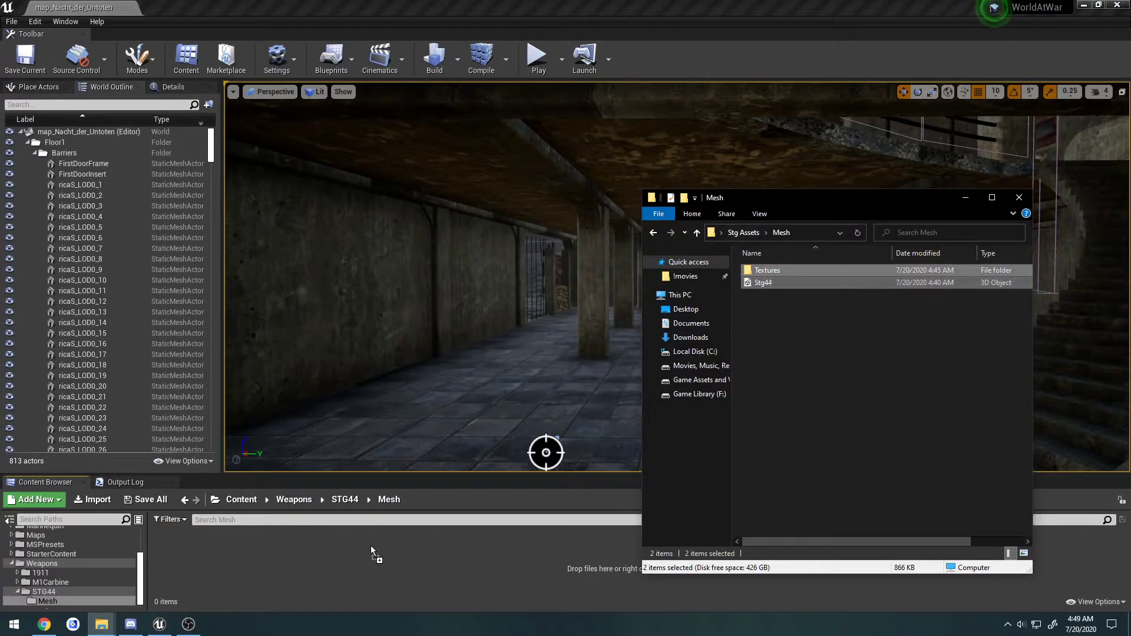
pyautogui.moveTo(370, 545); pyautogui.dragTo(370, 546)
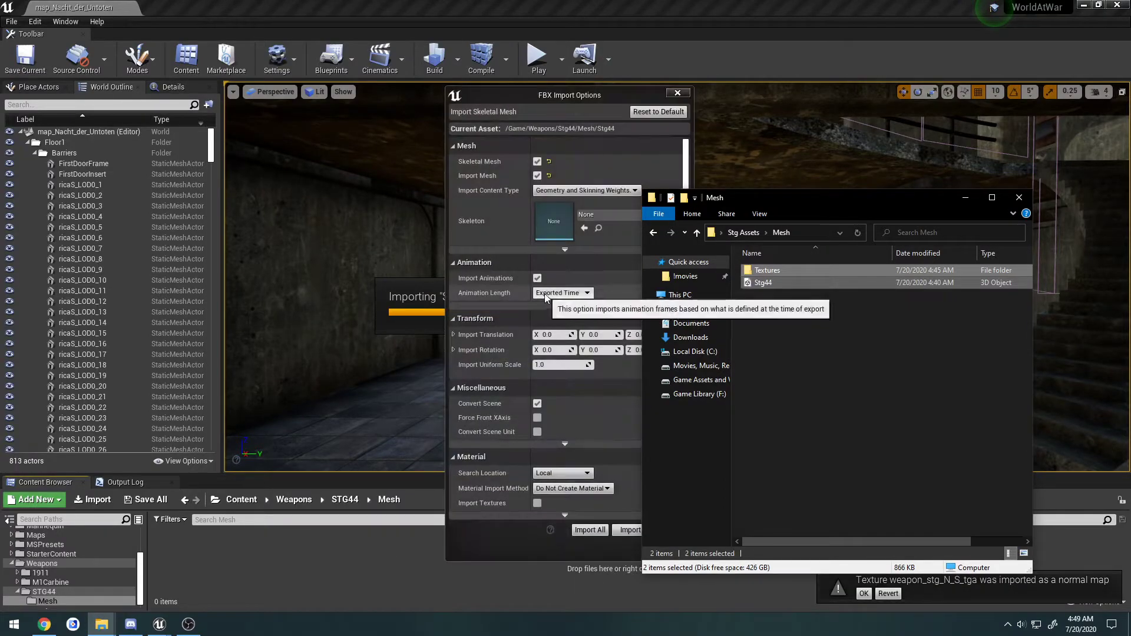
pyautogui.click(590, 530)
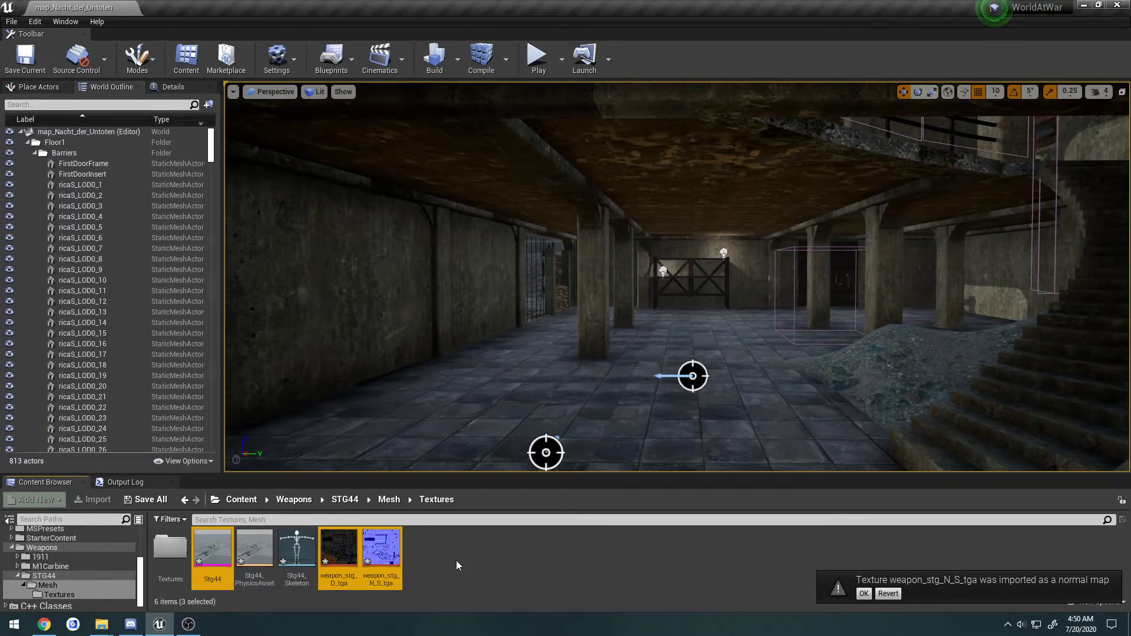
# Delete the imported textures weapon_stg_D_tga and weapon_stg_N_S_tga
pyautogui.click(382, 551)
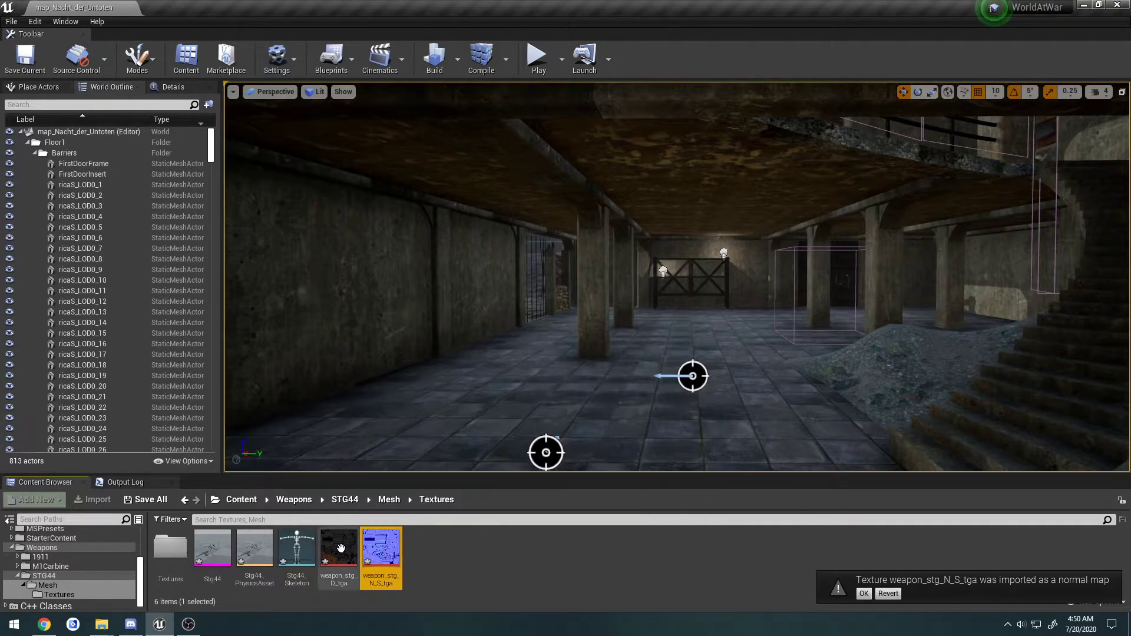
pyautogui.click(183, 552)
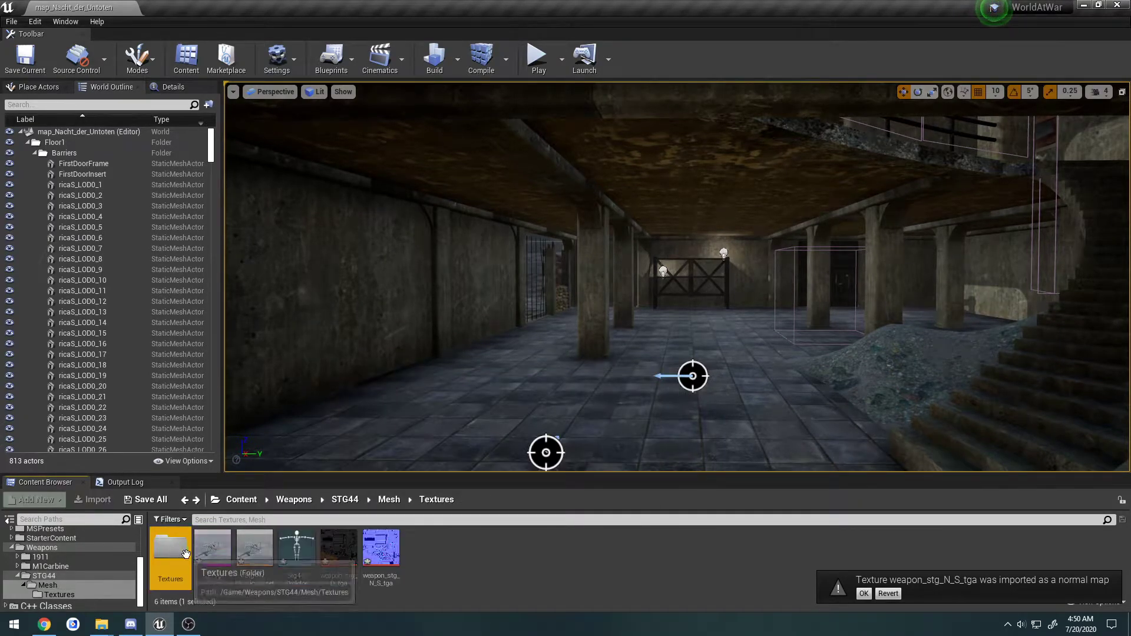
pyautogui.click(349, 557)
pyautogui.press('Delete')
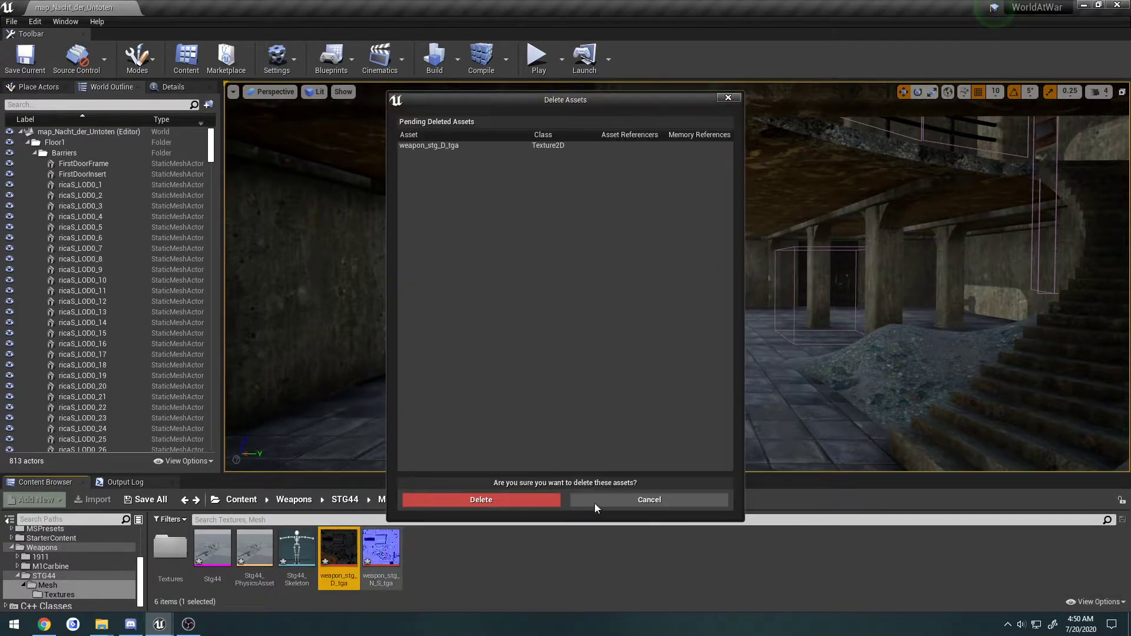
pyautogui.click(595, 504)
pyautogui.keyDown('ctrl'); pyautogui.click(378, 541); pyautogui.keyUp('ctrl')
pyautogui.press('Delete')
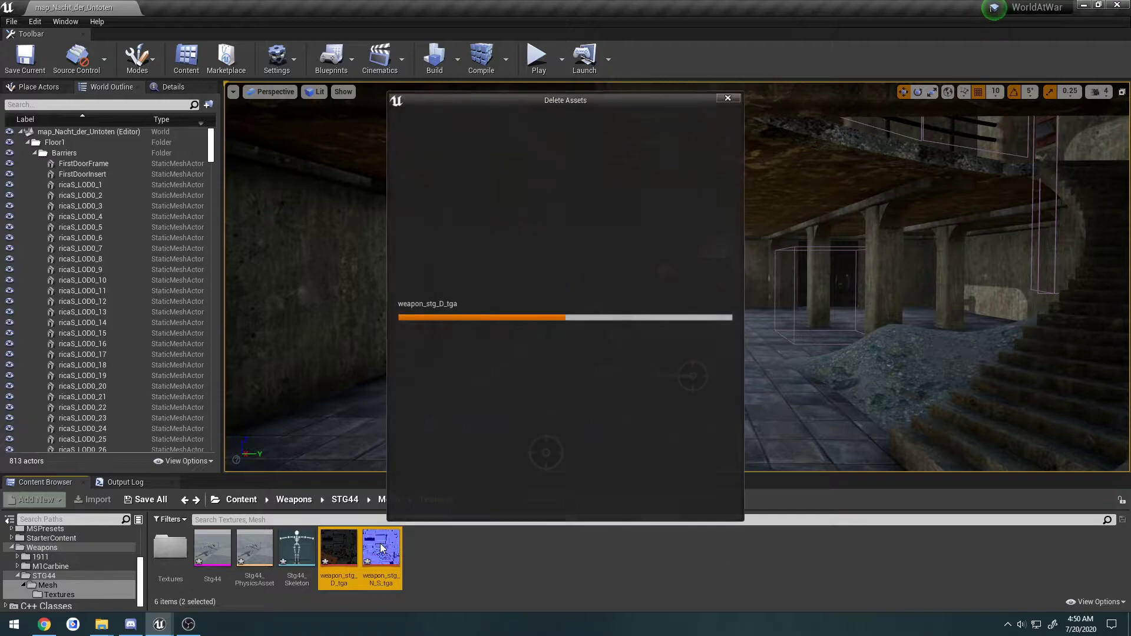
pyautogui.click(494, 499)
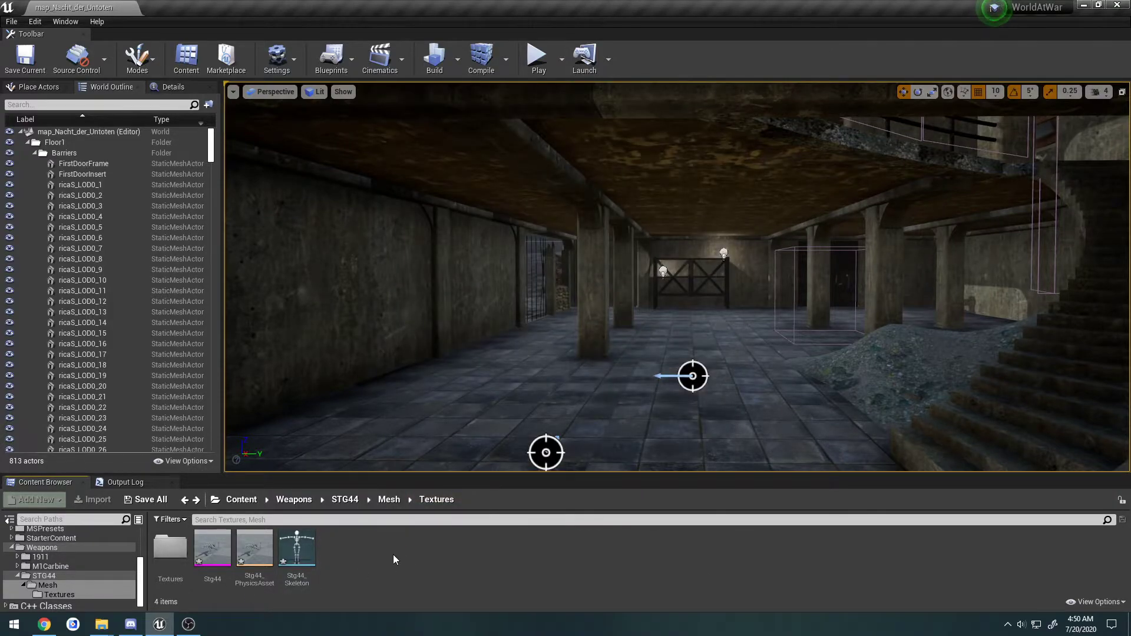
# Return to the STG44 folder and create a folder named Animations in it
pyautogui.click(347, 500)
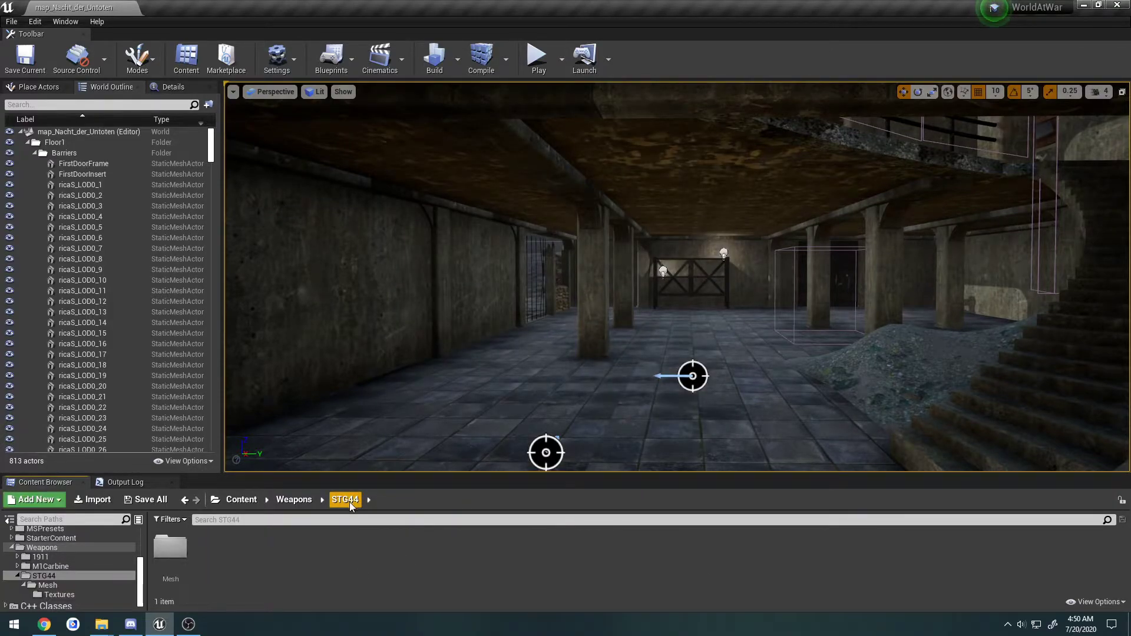
pyautogui.rightClick(300, 557)
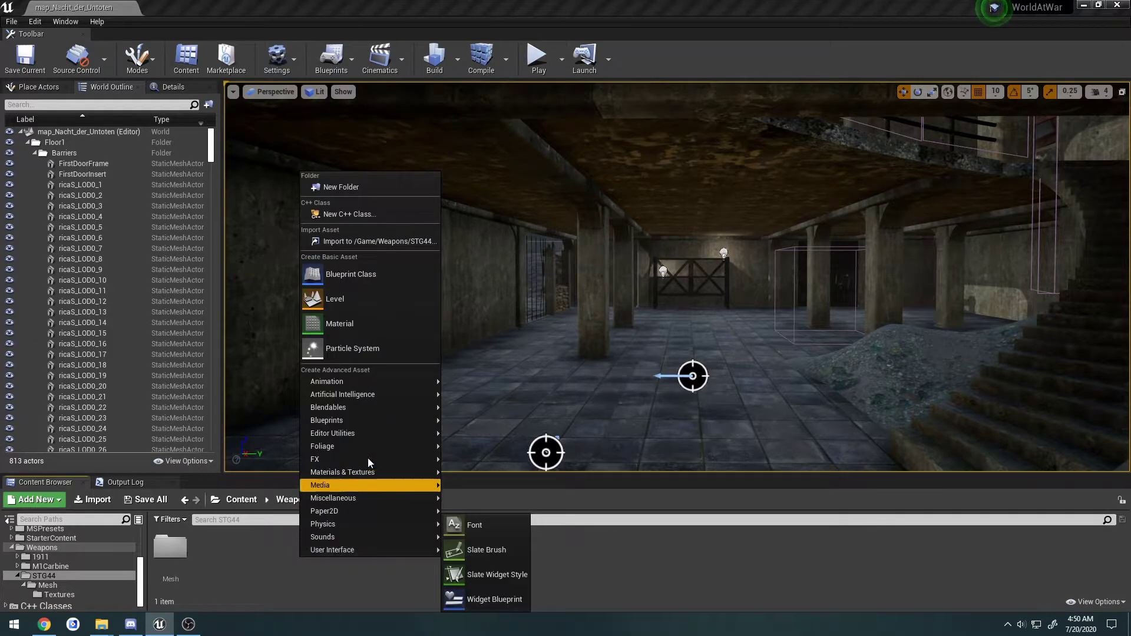
pyautogui.click(323, 184)
pyautogui.write('A')
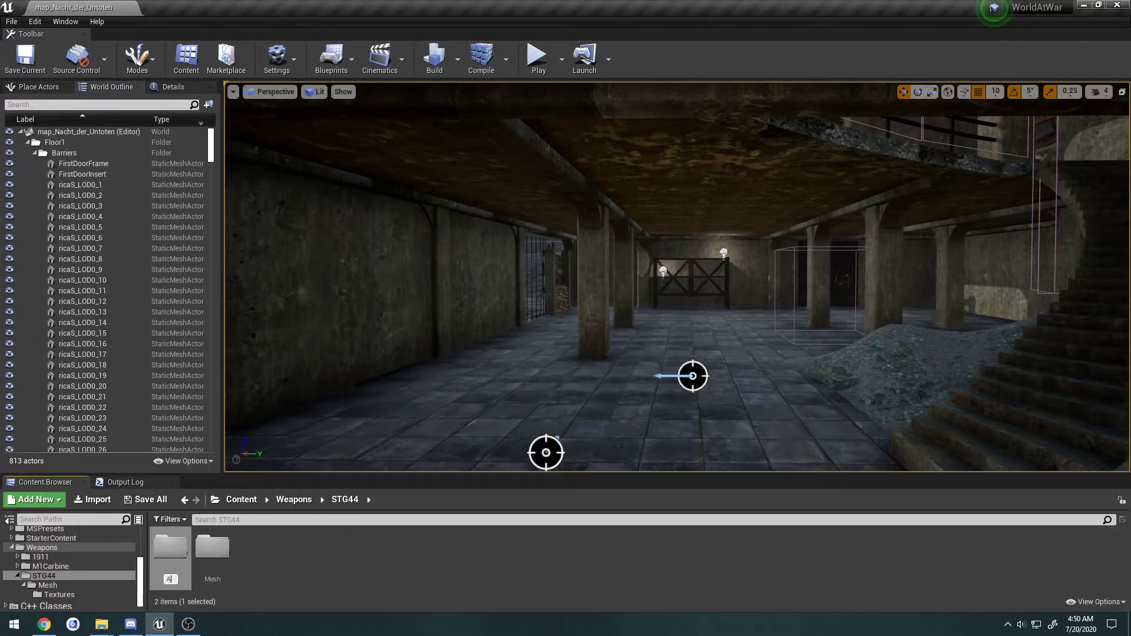
pyautogui.write('nimations')
pyautogui.press('Return')
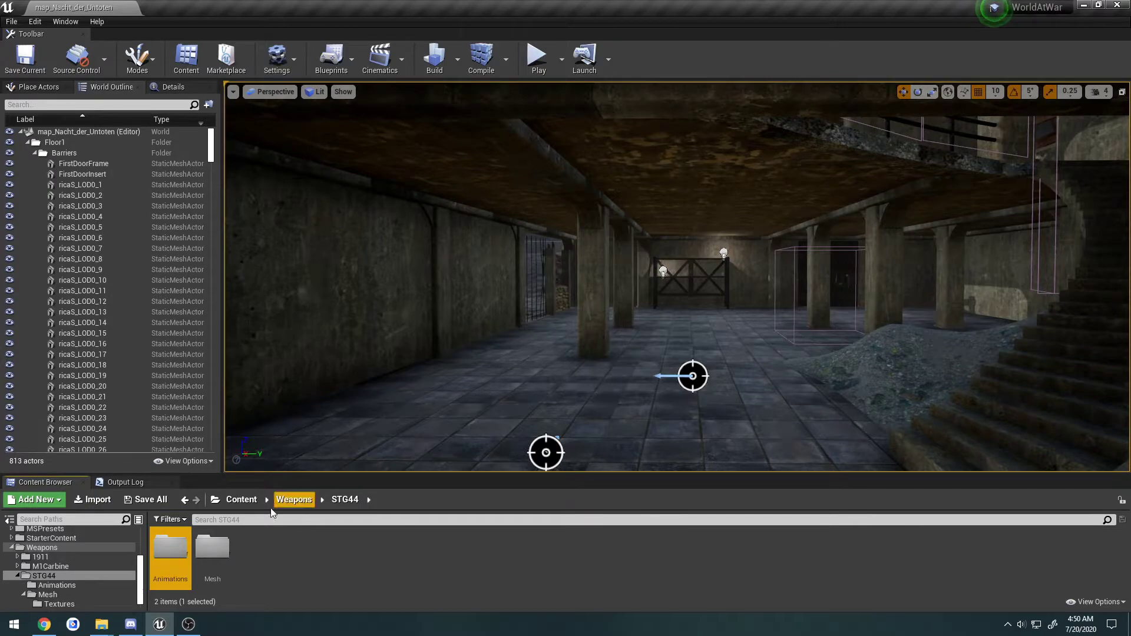
# Bring STG44_Fire, STG44_Reload and STG44_ReloadEmpty from the Stg Assets weapon animations in File Explorer into the project's STG44 Animations folder for import
pyautogui.doubleClick(163, 544)
pyautogui.hotkey('alt', 'Tab')
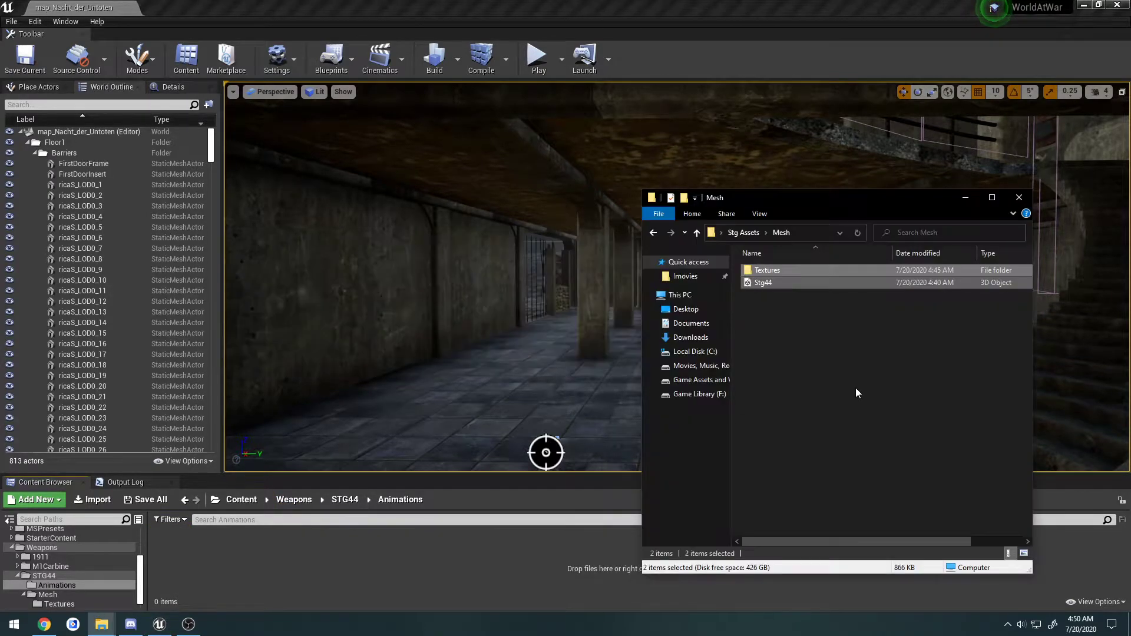
pyautogui.hotkey('alt', 'Left')
pyautogui.doubleClick(789, 273)
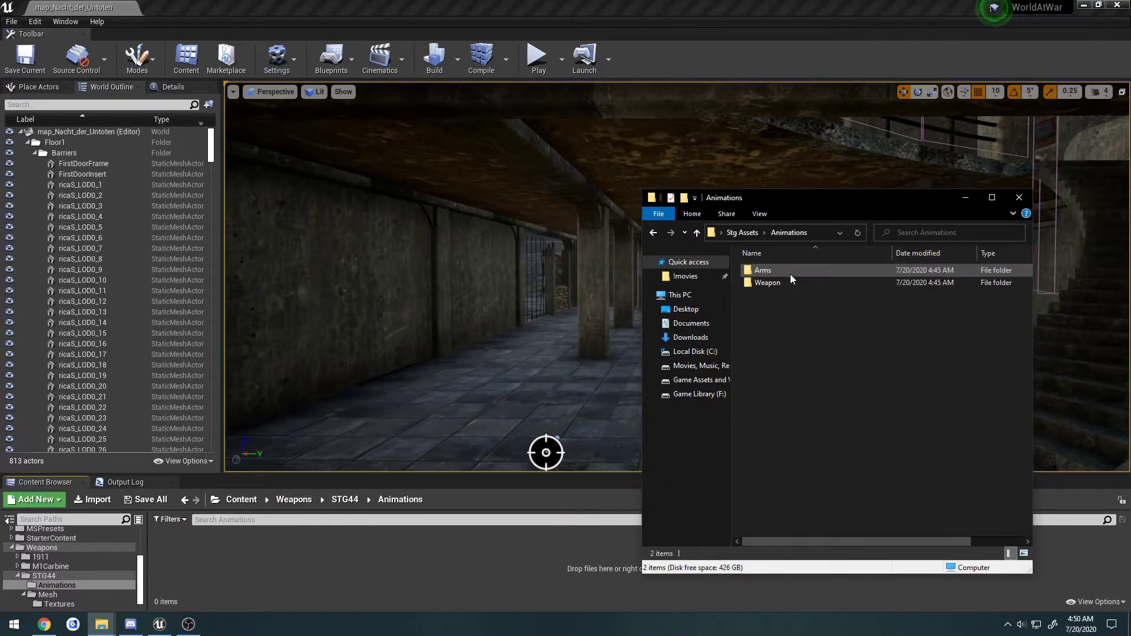
pyautogui.doubleClick(790, 282)
pyautogui.moveTo(871, 313); pyautogui.dragTo(242, 556)
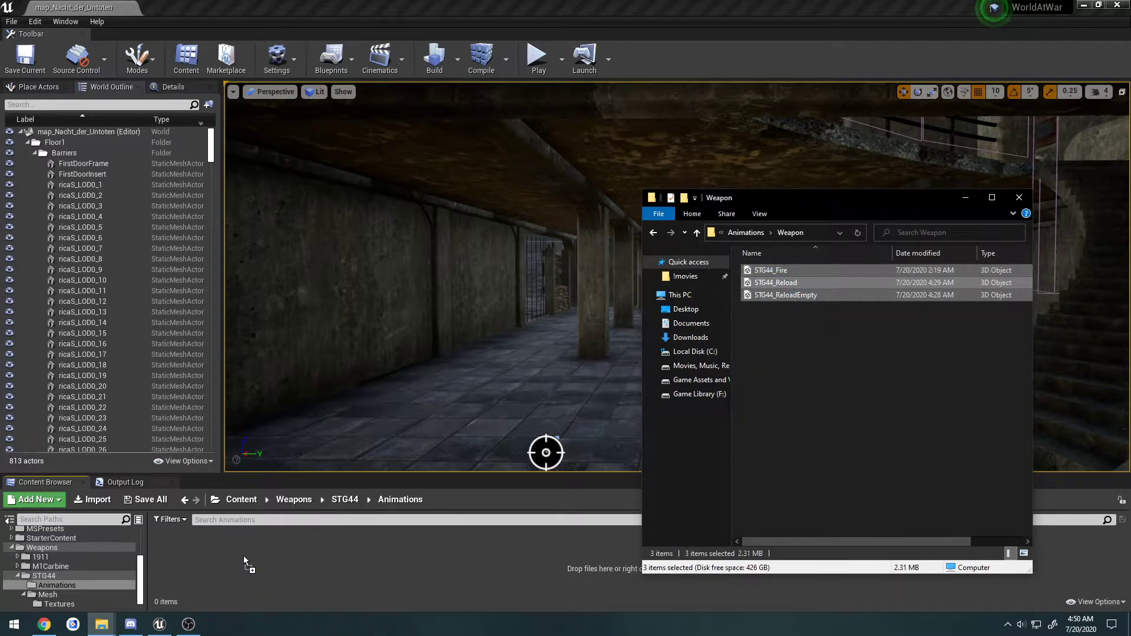
# Assign Stg44_Skeleton as the skeleton, import all the weapon animations with it, and dismiss the message log
pyautogui.click(603, 171)
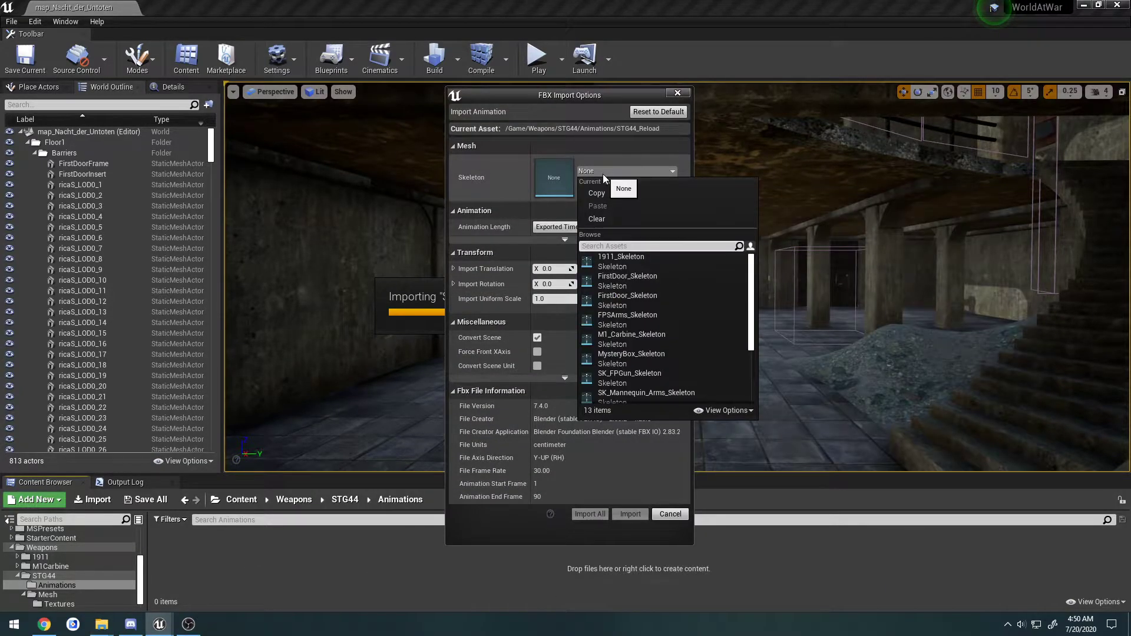
pyautogui.write('stg')
pyautogui.click(625, 265)
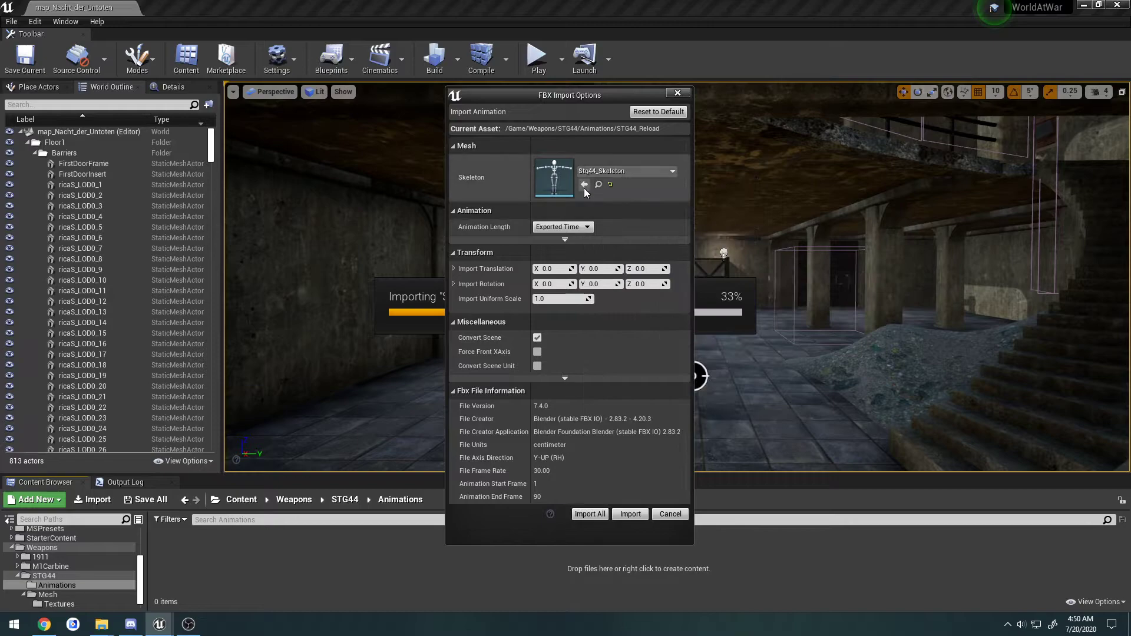
pyautogui.click(589, 514)
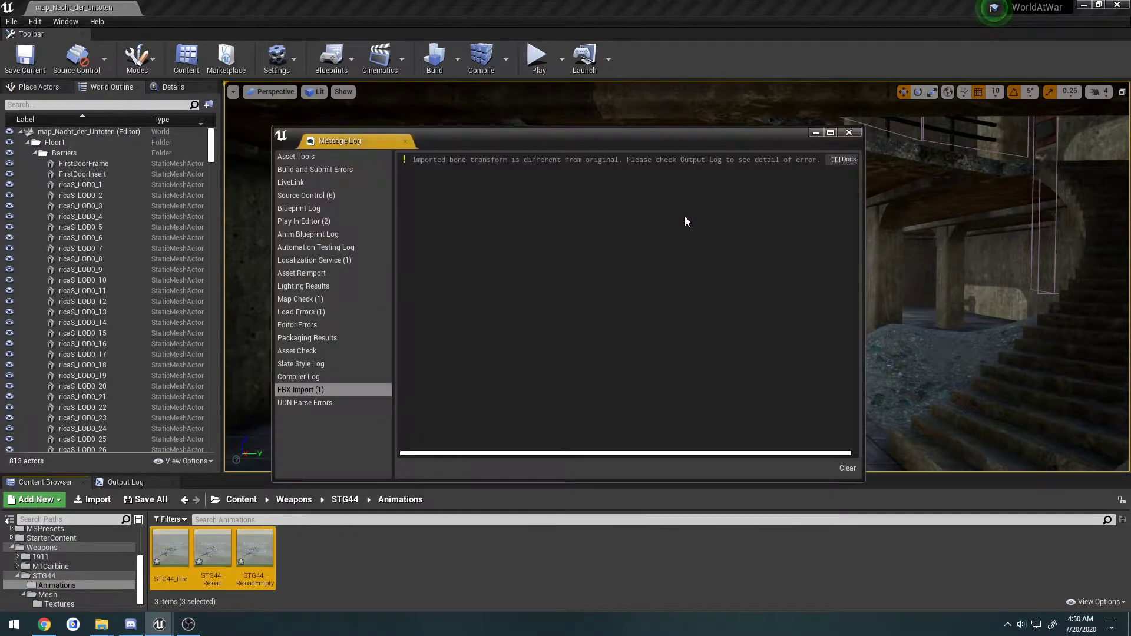
pyautogui.click(849, 132)
pyautogui.click(362, 556)
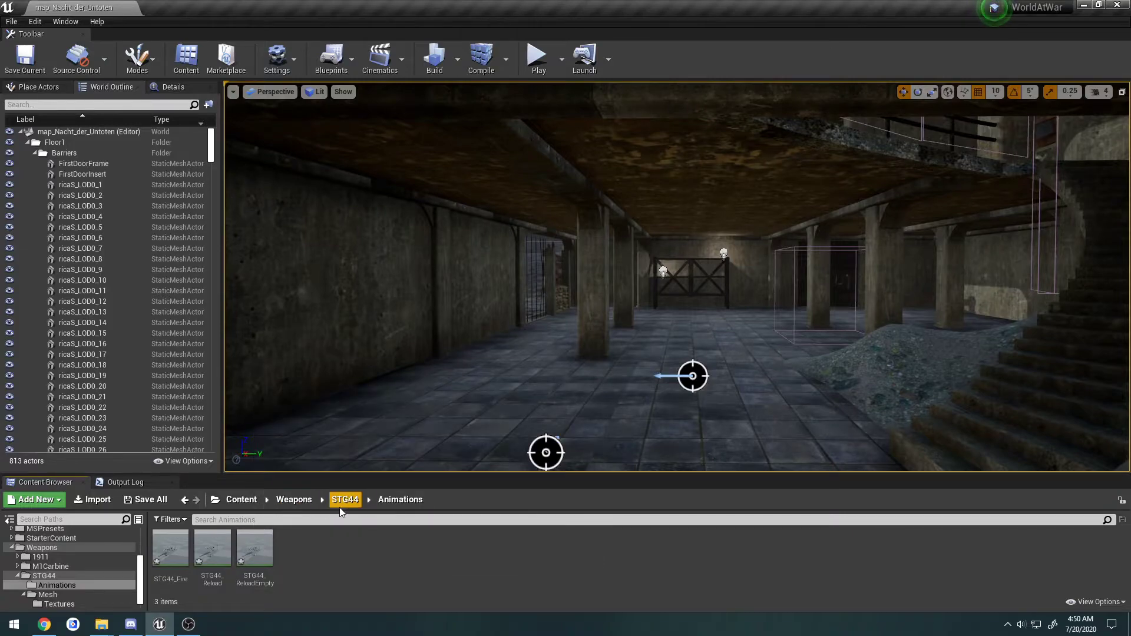
# Open the Textures folder inside the STG44 Mesh folder
pyautogui.click(342, 499)
pyautogui.doubleClick(221, 551)
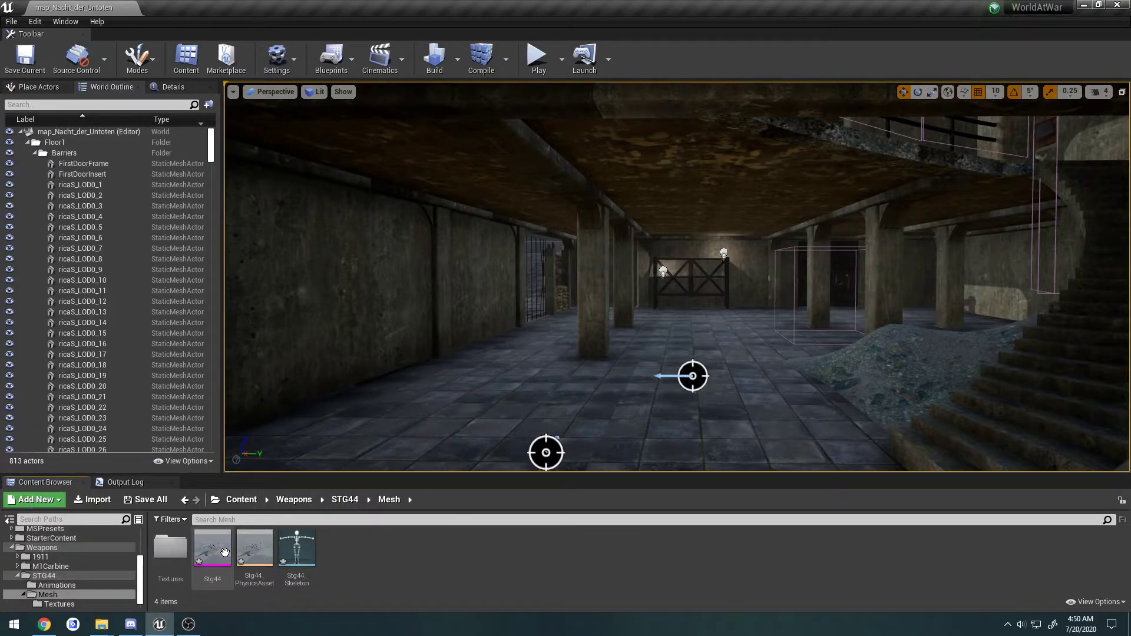
pyautogui.doubleClick(184, 549)
pyautogui.hotkey('alt', 'Left')
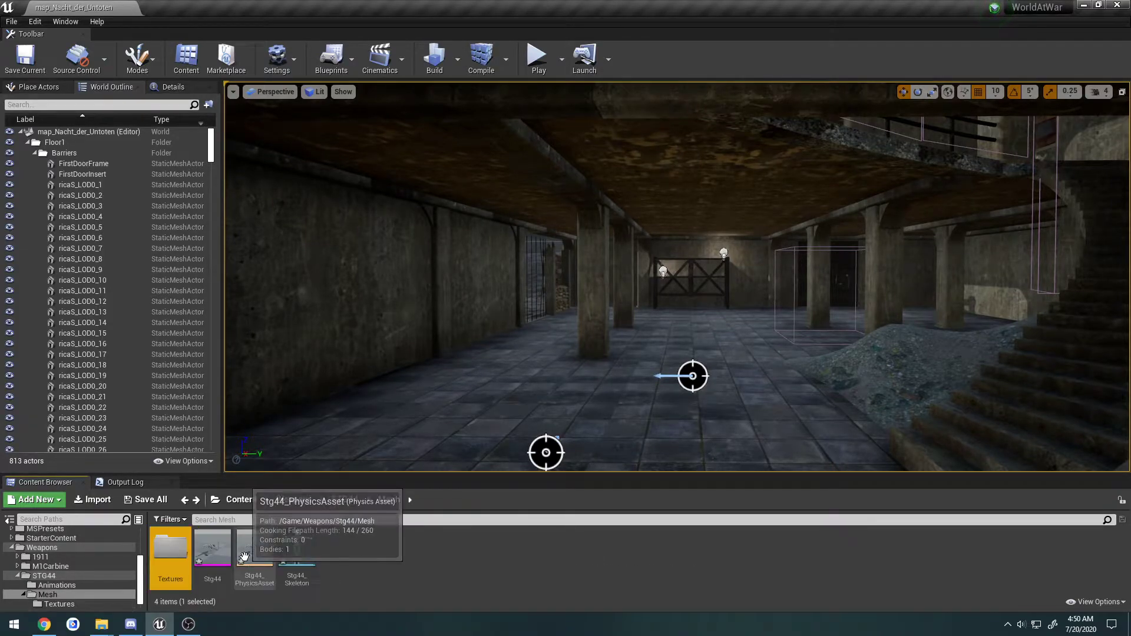
pyautogui.doubleClick(172, 550)
# Import weapon_stg_D.tga and weapon_stg_N_S.tga from the Stg Assets mesh textures in File Explorer into the project's Textures folder
pyautogui.moveTo(101, 625)
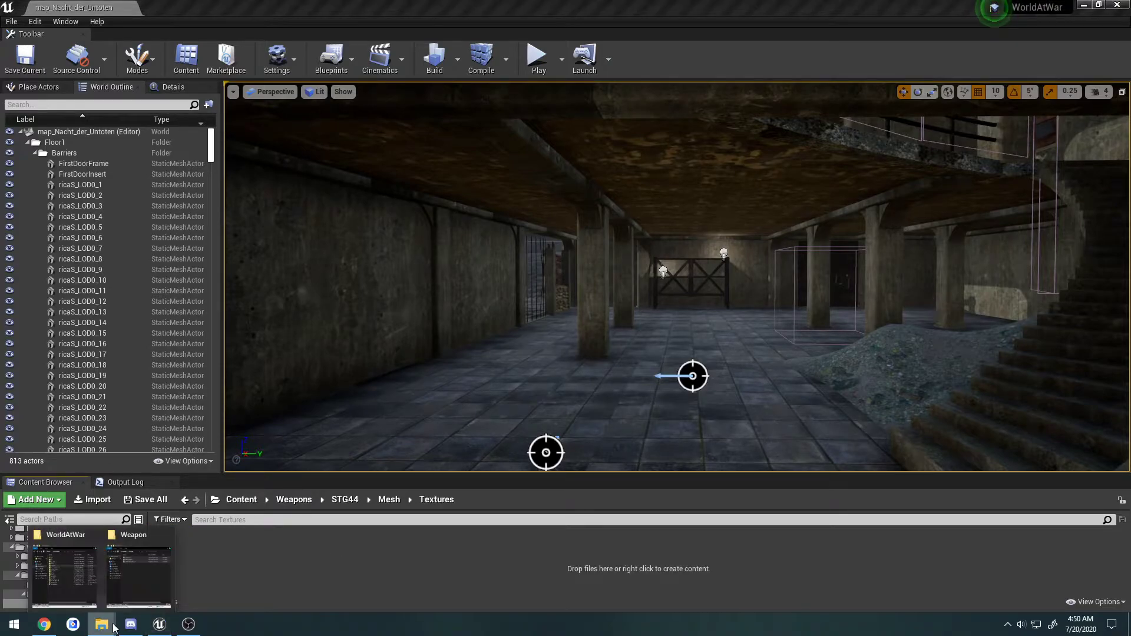
pyautogui.click(144, 592)
pyautogui.hotkey('alt', 'Left')
pyautogui.hotkey('alt', 'Left')
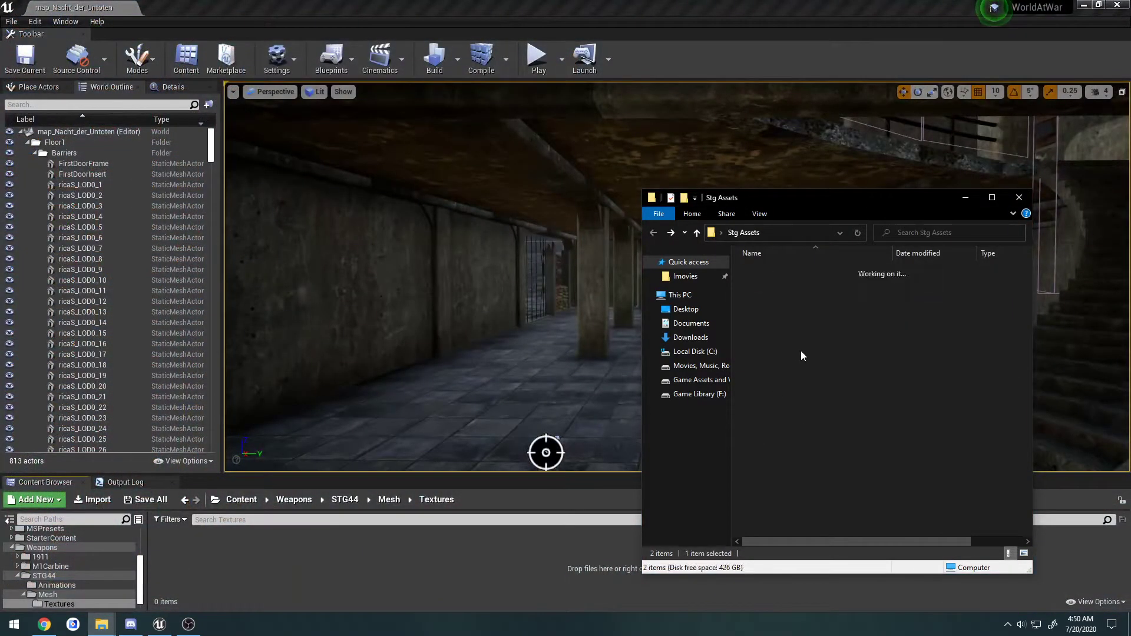
pyautogui.hotkey('alt', 'Right')
pyautogui.hotkey('alt', 'Left')
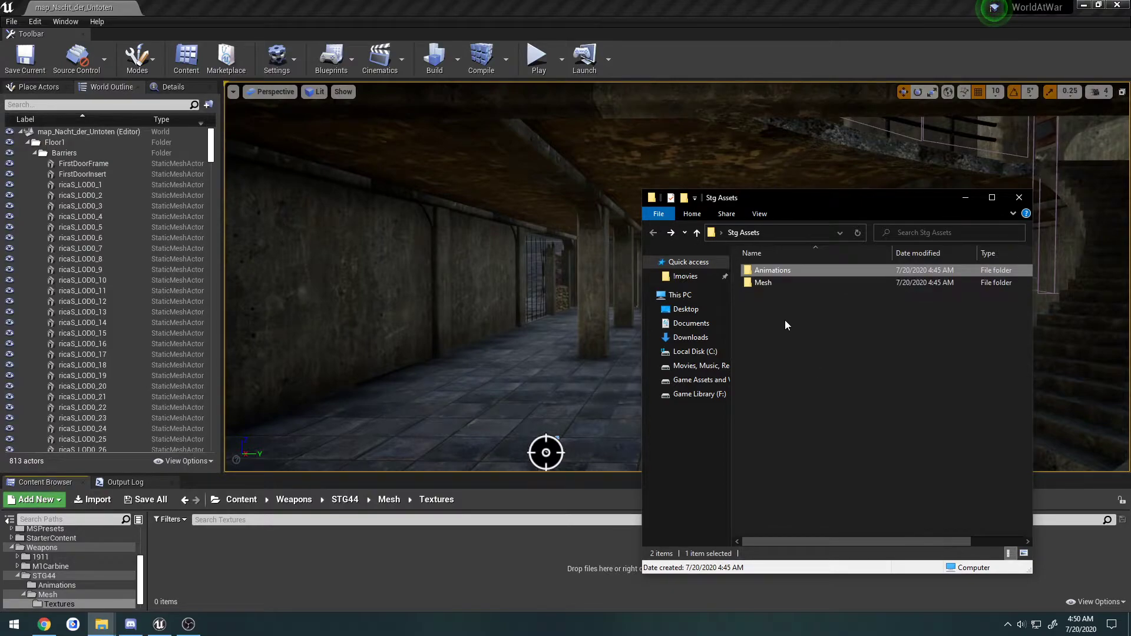
pyautogui.doubleClick(772, 284)
pyautogui.click(777, 273)
pyautogui.doubleClick(777, 274)
pyautogui.moveTo(879, 344); pyautogui.dragTo(352, 562)
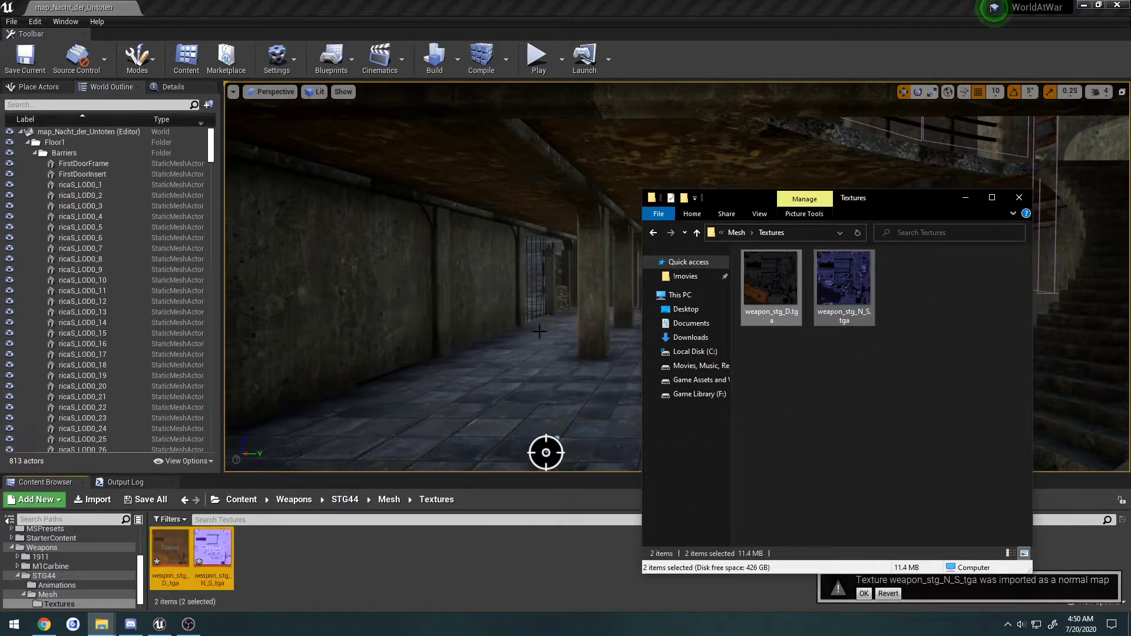
pyautogui.click(287, 559)
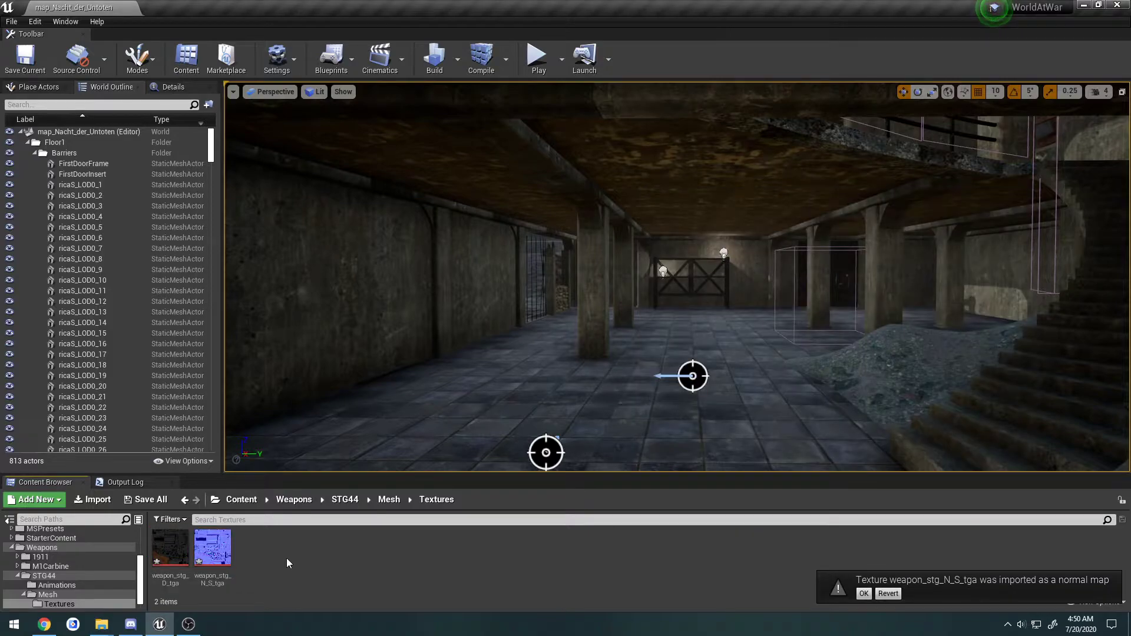
# Create a material from the weapon_stg_D_tga texture and name it M_STG44
pyautogui.click(174, 553)
pyautogui.rightClick(173, 554)
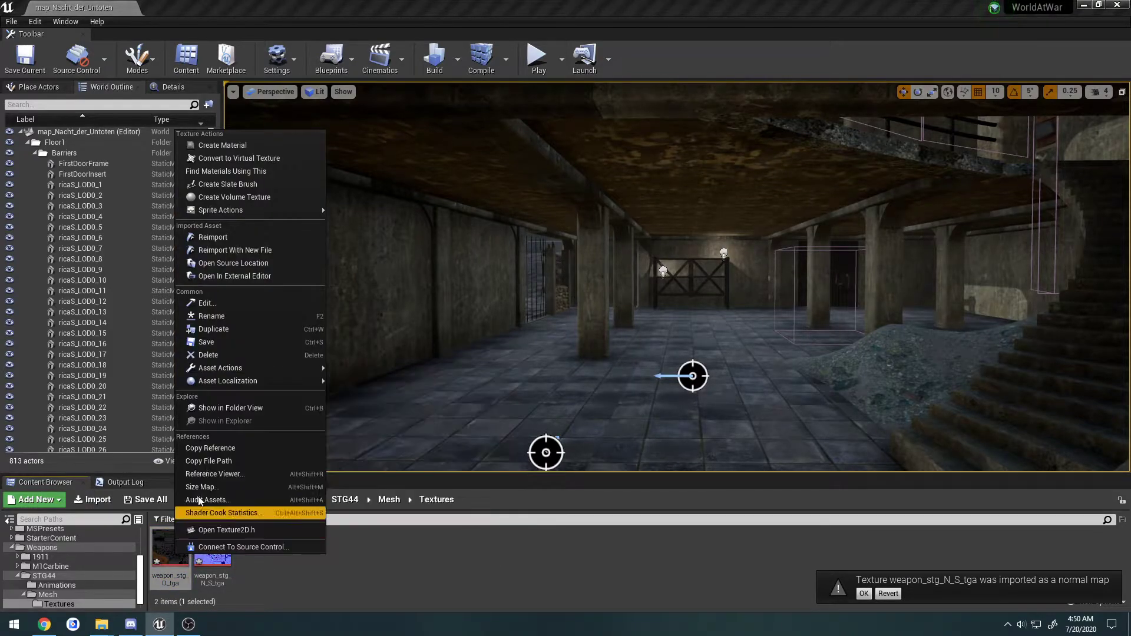
pyautogui.click(238, 146)
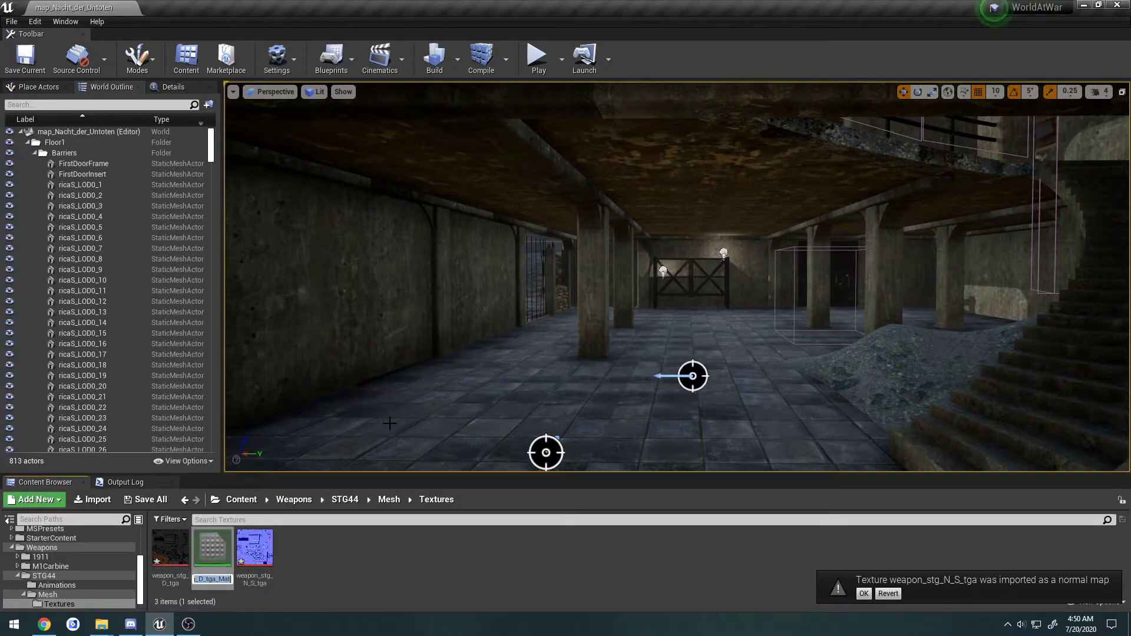
pyautogui.write('M_STG44')
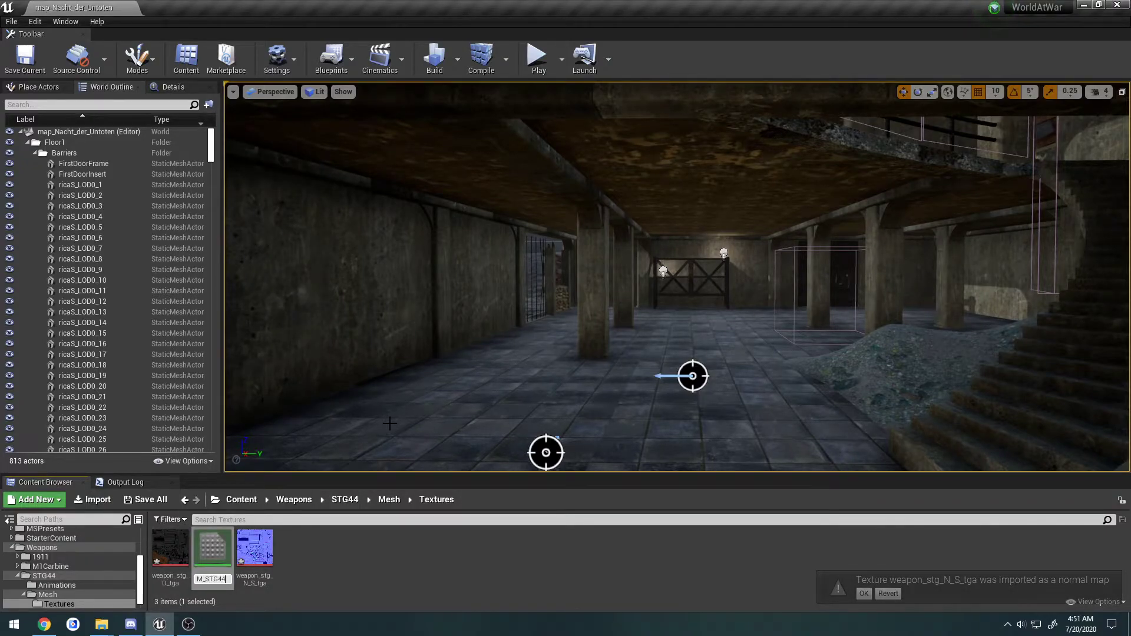
pyautogui.press('Return')
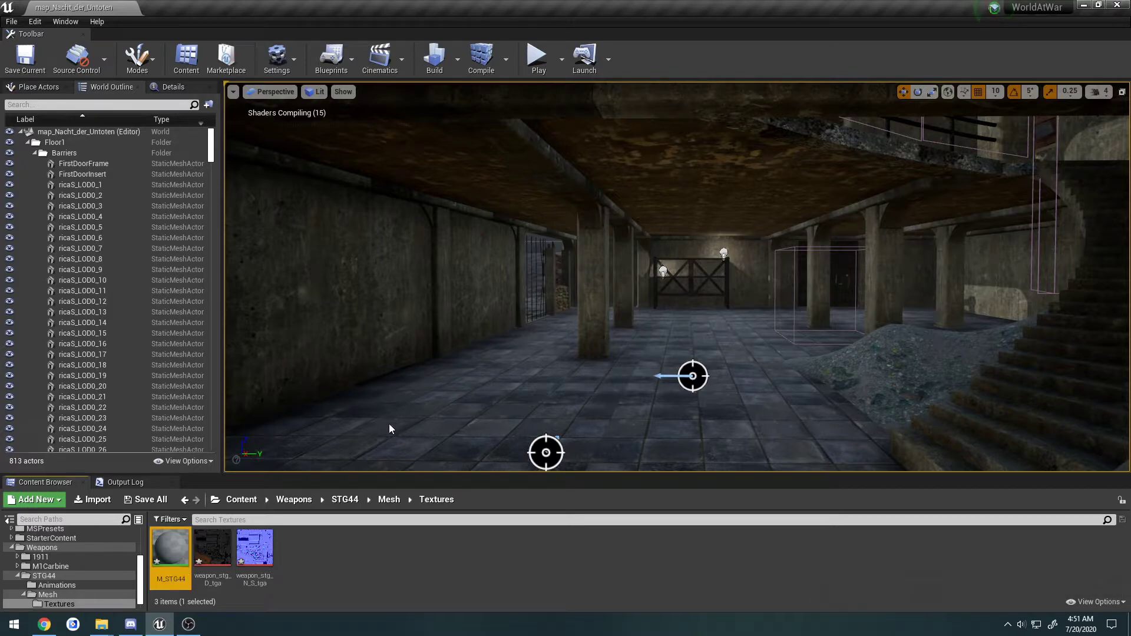
# Open the M_STG44 material and add the weapon_stg_N_S_tga texture to its graph as a texture sample
pyautogui.doubleClick(171, 548)
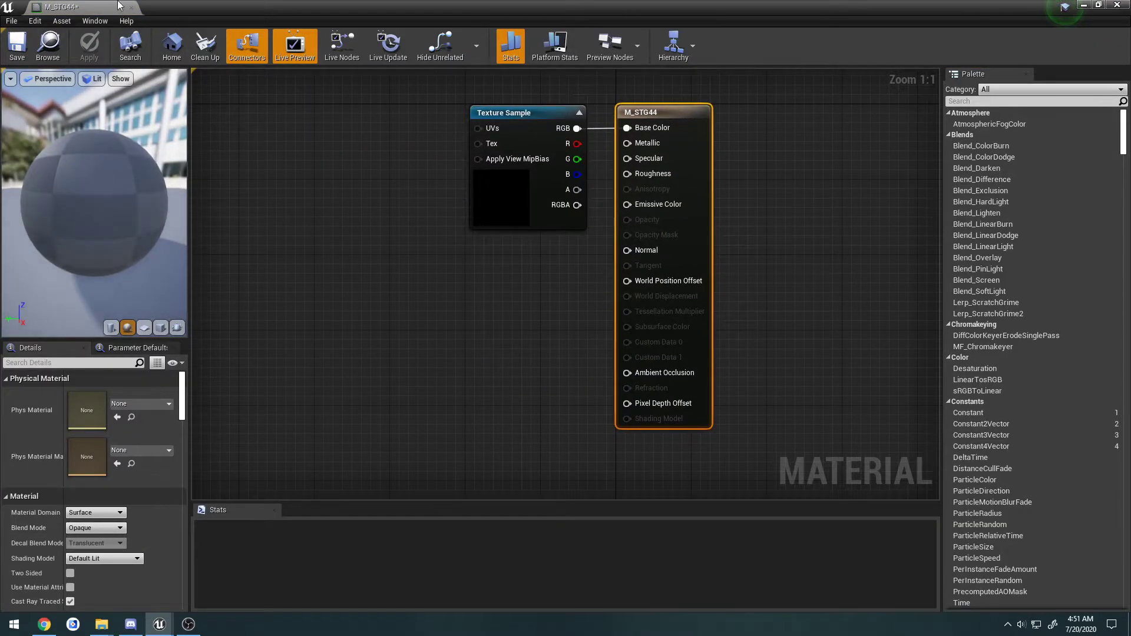
pyautogui.moveTo(60, 9); pyautogui.dragTo(322, 93)
pyautogui.moveTo(257, 555); pyautogui.dragTo(559, 240)
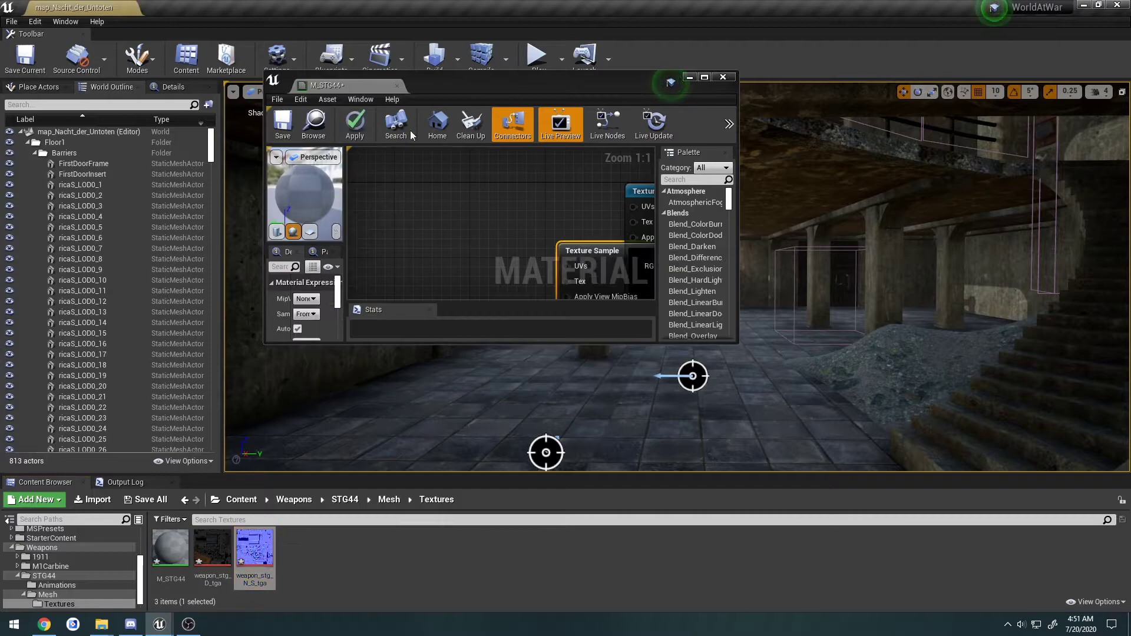
pyautogui.moveTo(331, 86); pyautogui.dragTo(295, 8)
pyautogui.moveTo(455, 258); pyautogui.dragTo(455, 340)
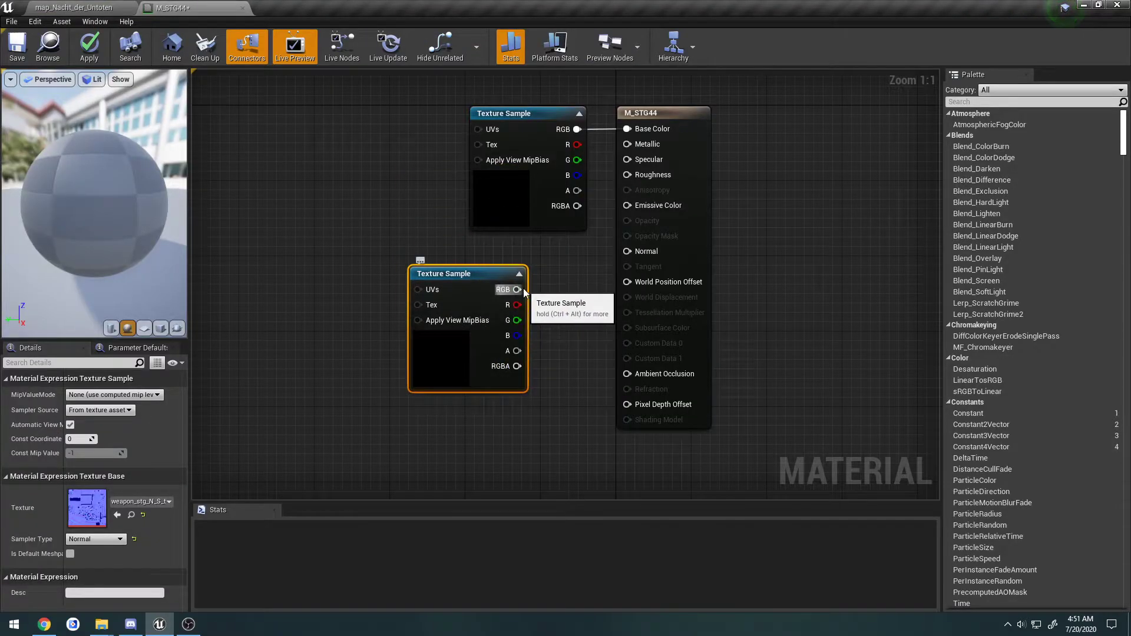
# Connect the normal map sample's RGB output to the material's Normal input, then save and close M_STG44
pyautogui.moveTo(507, 270); pyautogui.dragTo(640, 249)
pyautogui.moveTo(468, 259); pyautogui.dragTo(539, 249)
pyautogui.click(515, 114)
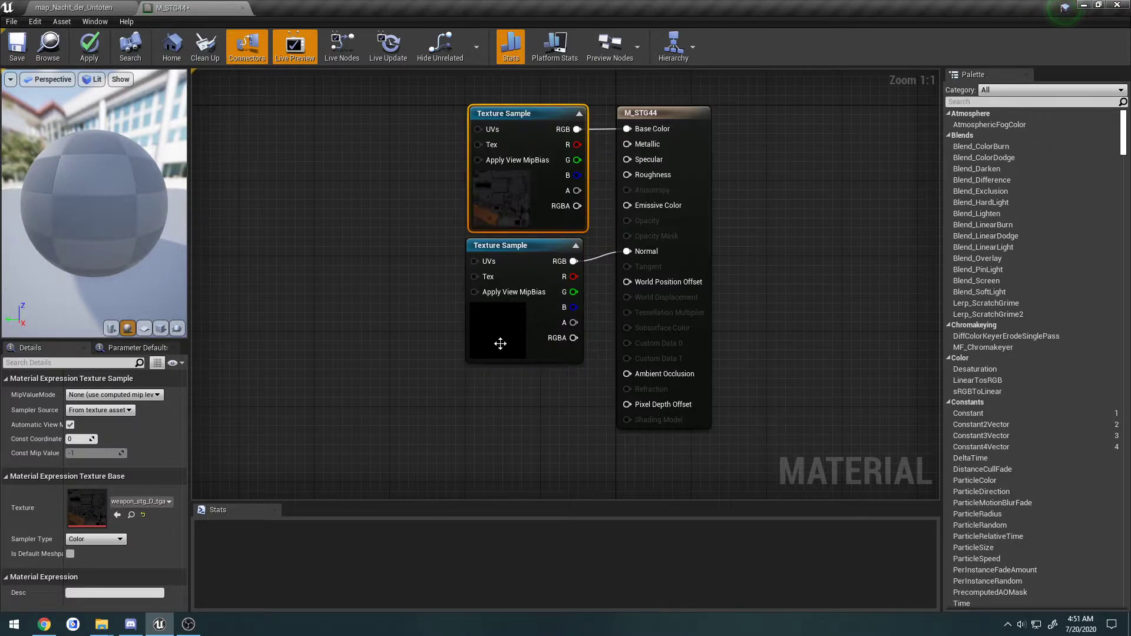
pyautogui.click(540, 320)
pyautogui.click(17, 47)
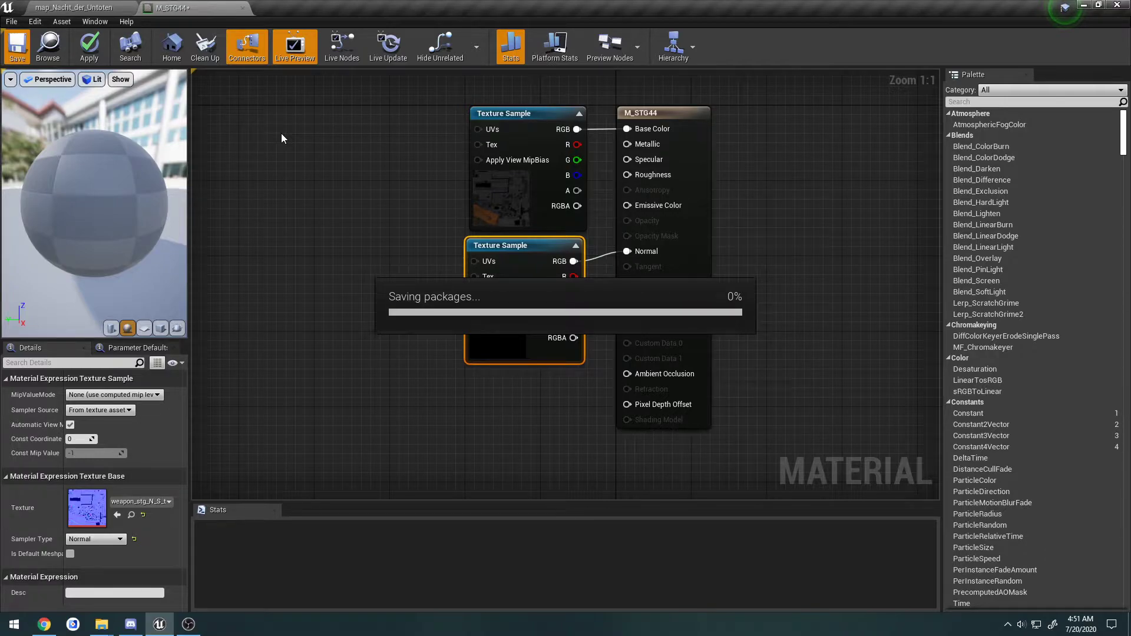
pyautogui.click(242, 7)
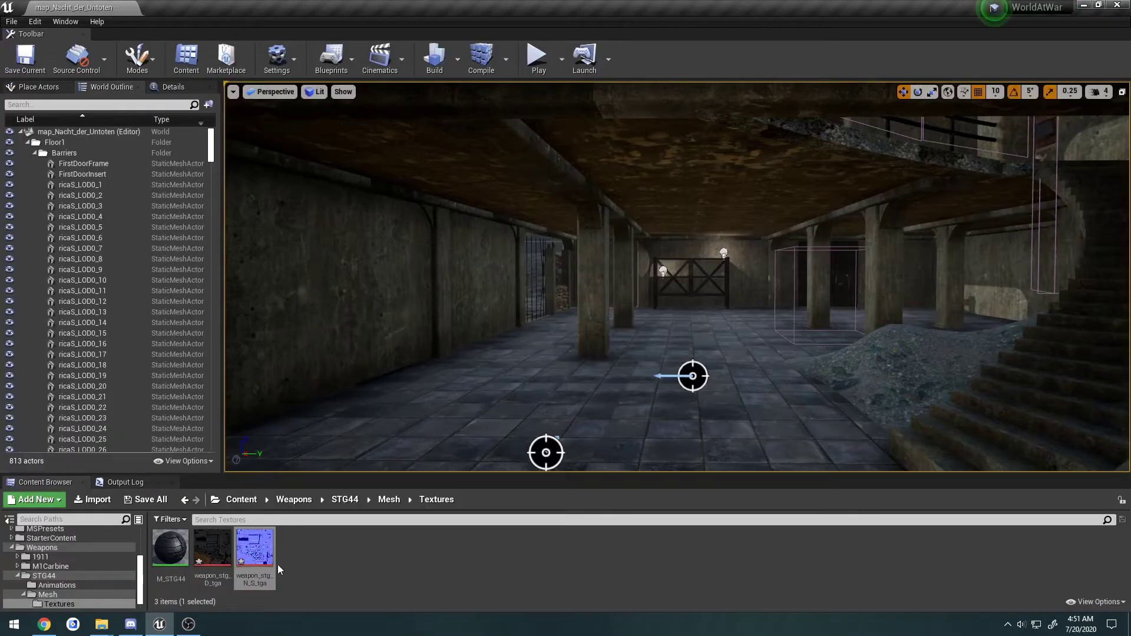
# Rename the weapon_stg_D_tga texture as t_STG44_BaseColor
pyautogui.moveTo(226, 583)
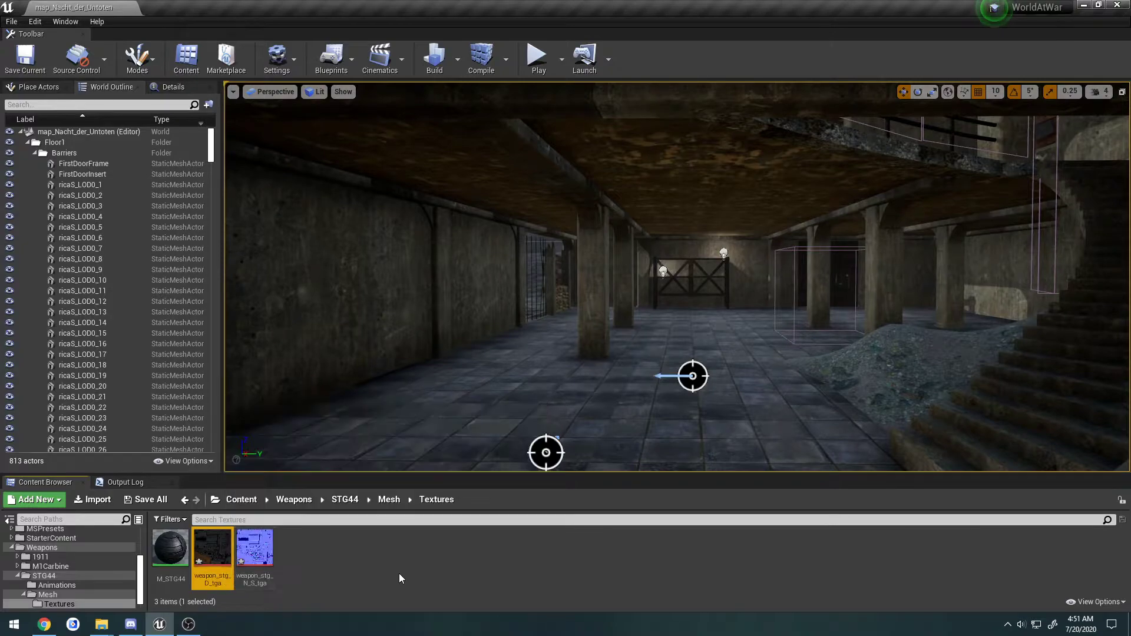
pyautogui.press('F2')
pyautogui.write('t_')
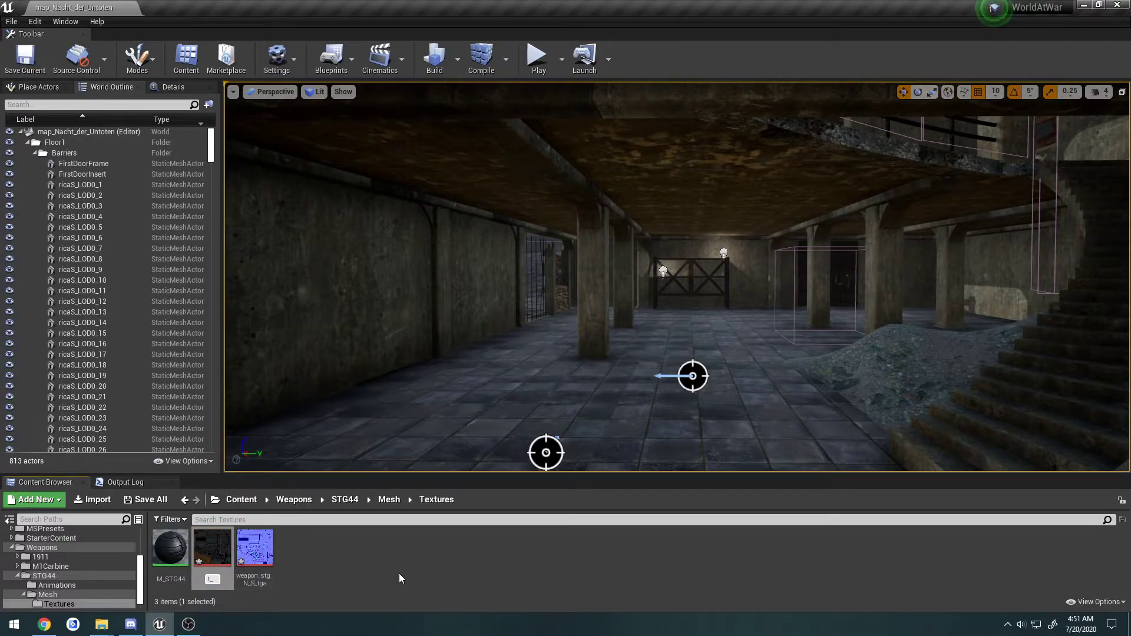
pyautogui.write('STG44_BaseColor')
pyautogui.press('Return')
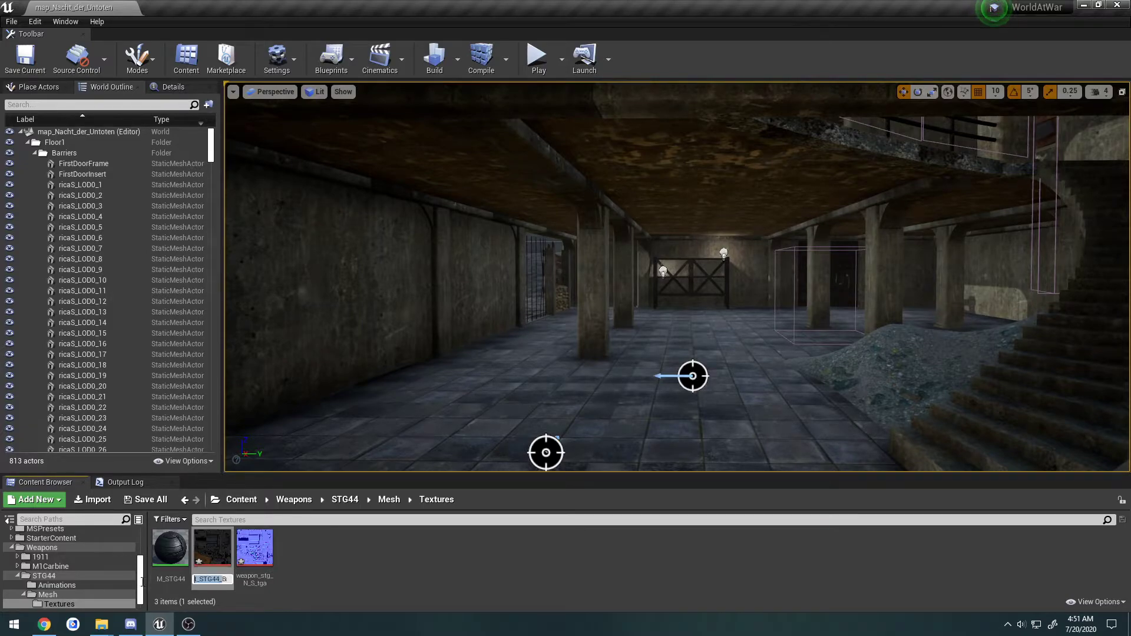
# Rename the weapon_stg_N_S_tga texture as t_STG44_Normal
pyautogui.click(257, 564)
pyautogui.press('F2')
pyautogui.write('t_STG44_')
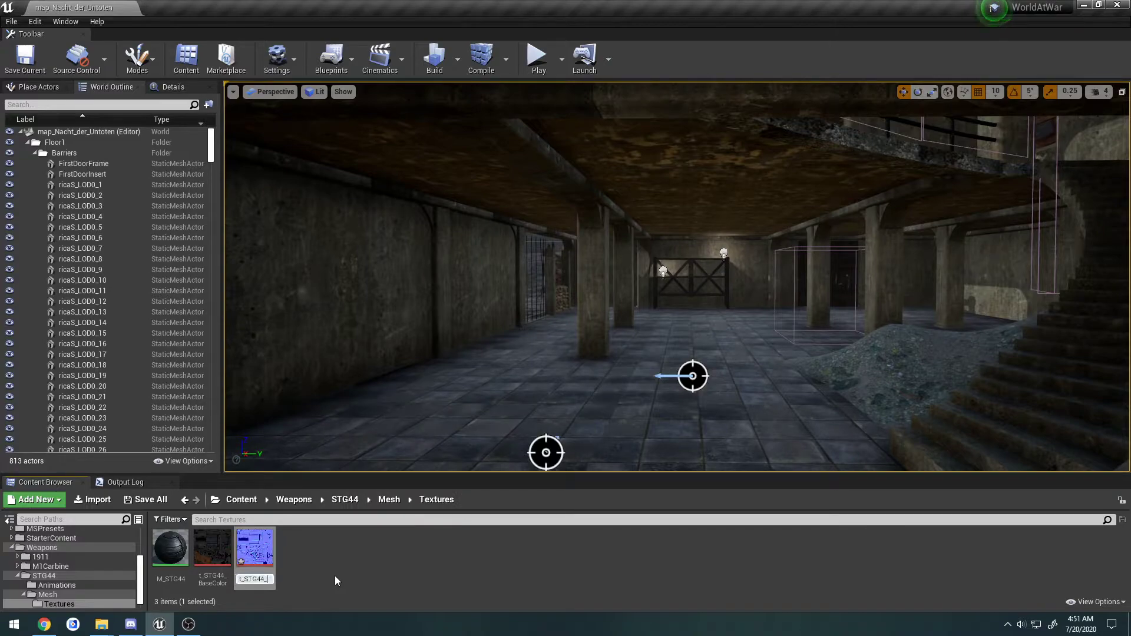
pyautogui.write('Normal')
pyautogui.press('Return')
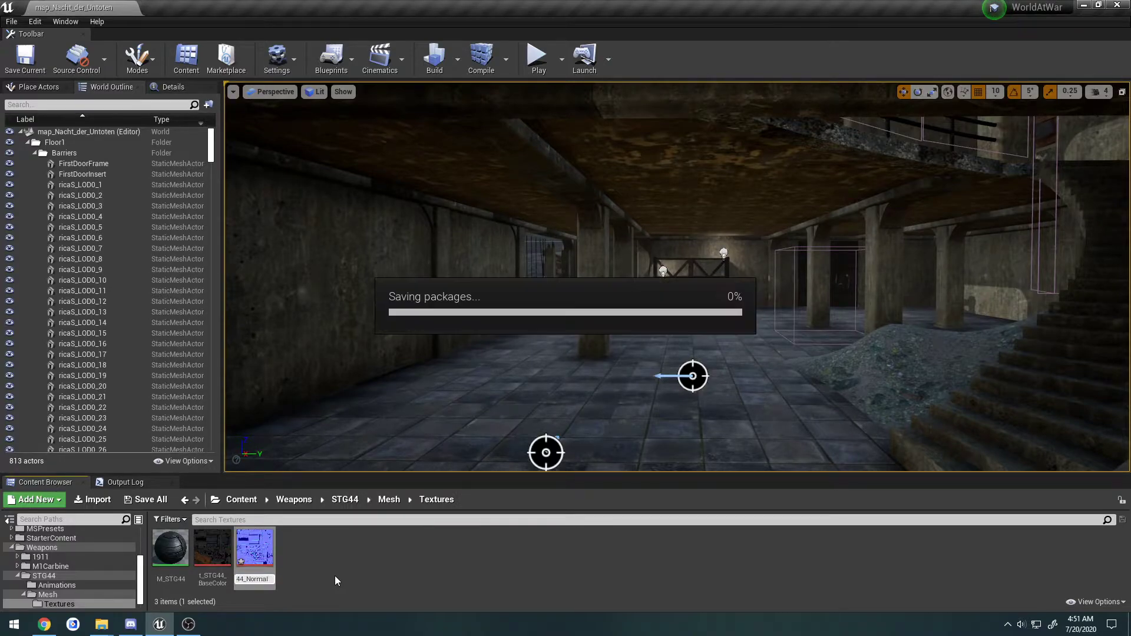
pyautogui.click(377, 530)
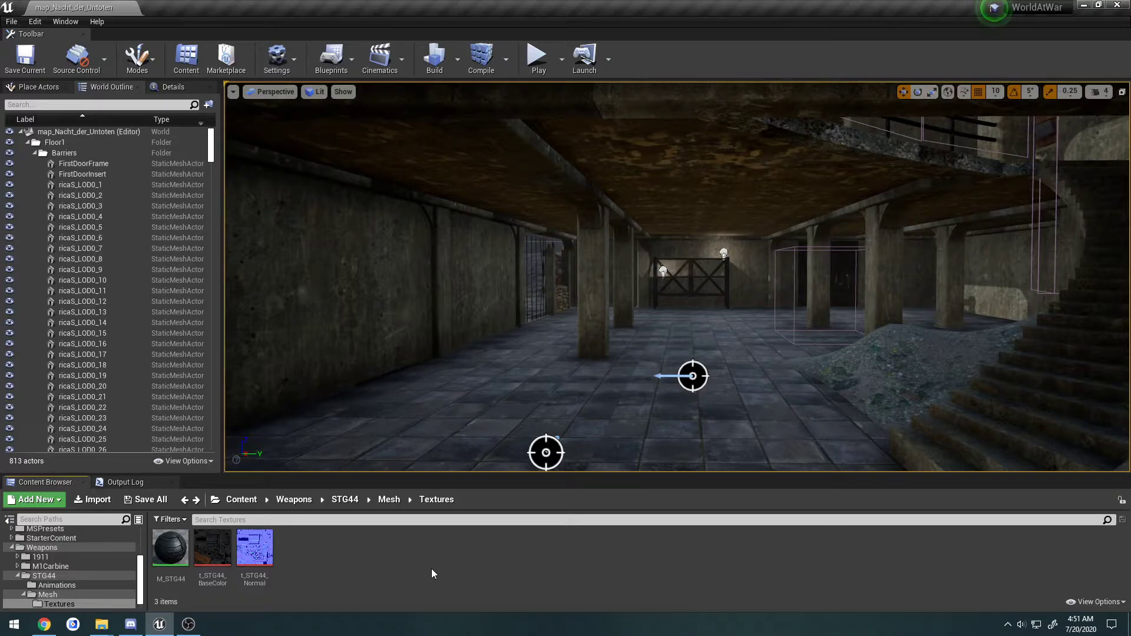
# Open the Stg44 skeletal mesh from the Mesh folder, assign M_STG44 to its material slot, and save it
pyautogui.click(388, 500)
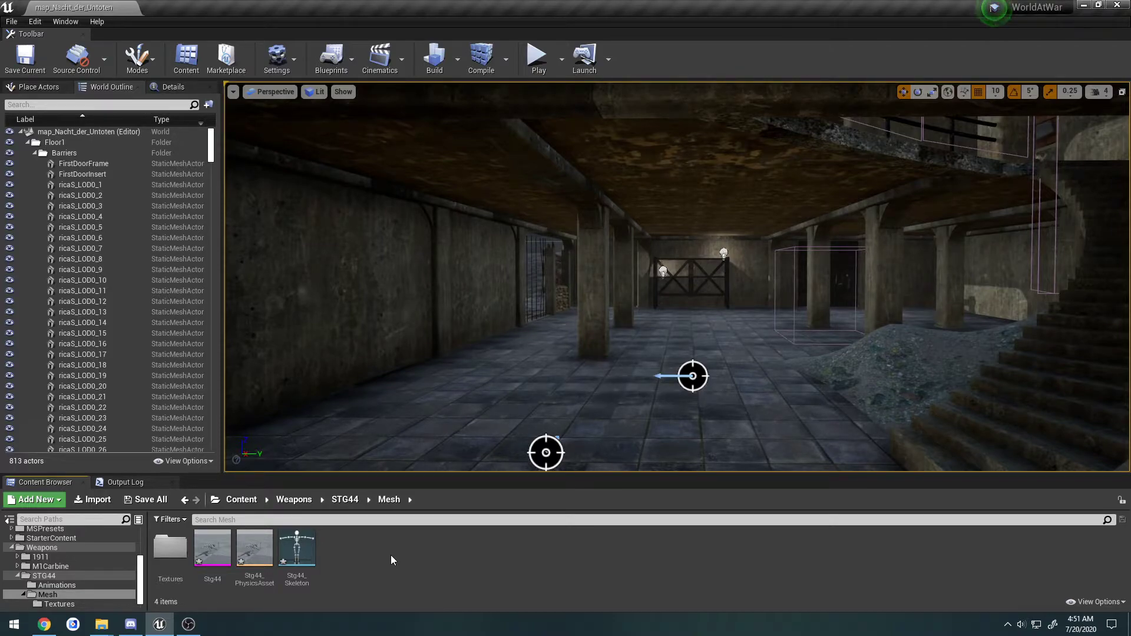
pyautogui.doubleClick(212, 548)
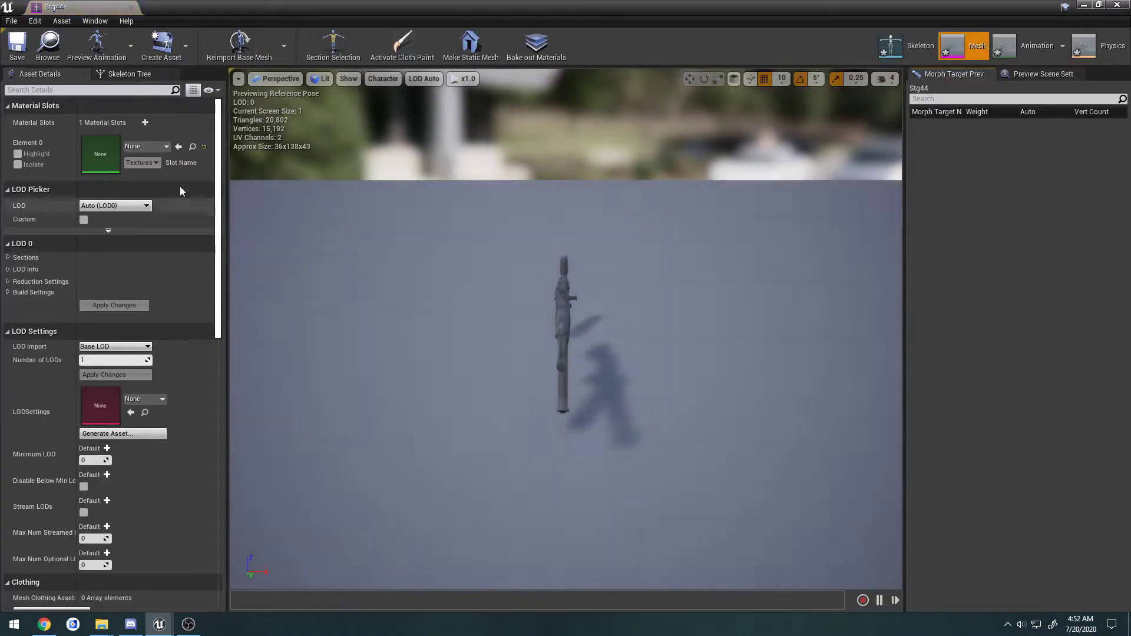
pyautogui.click(151, 146)
pyautogui.write('stg')
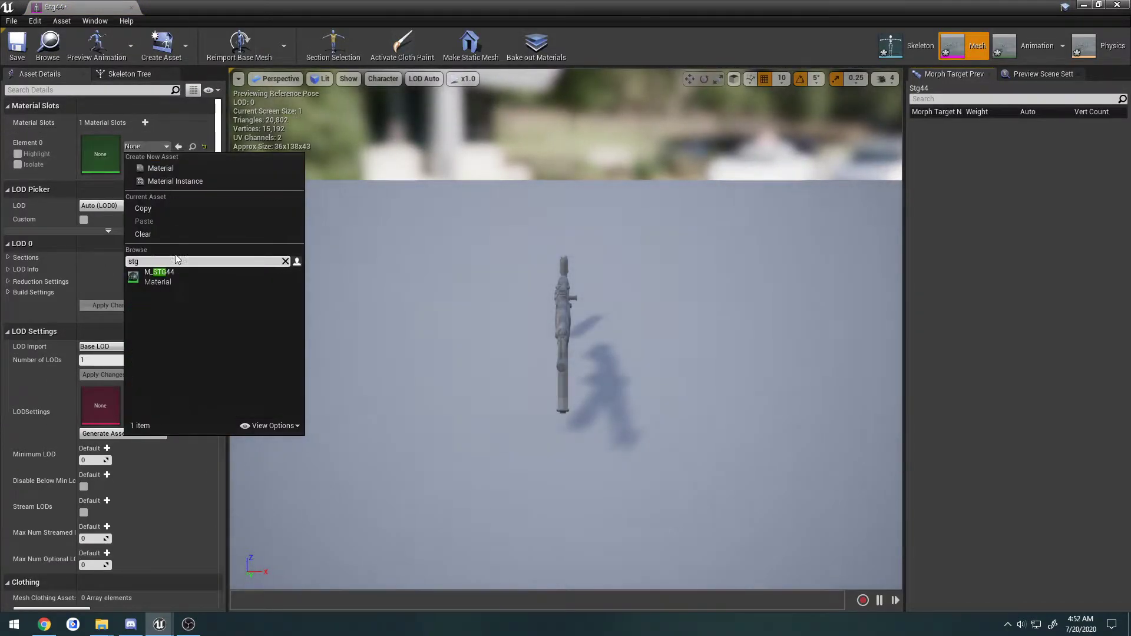
pyautogui.click(183, 279)
pyautogui.click(17, 44)
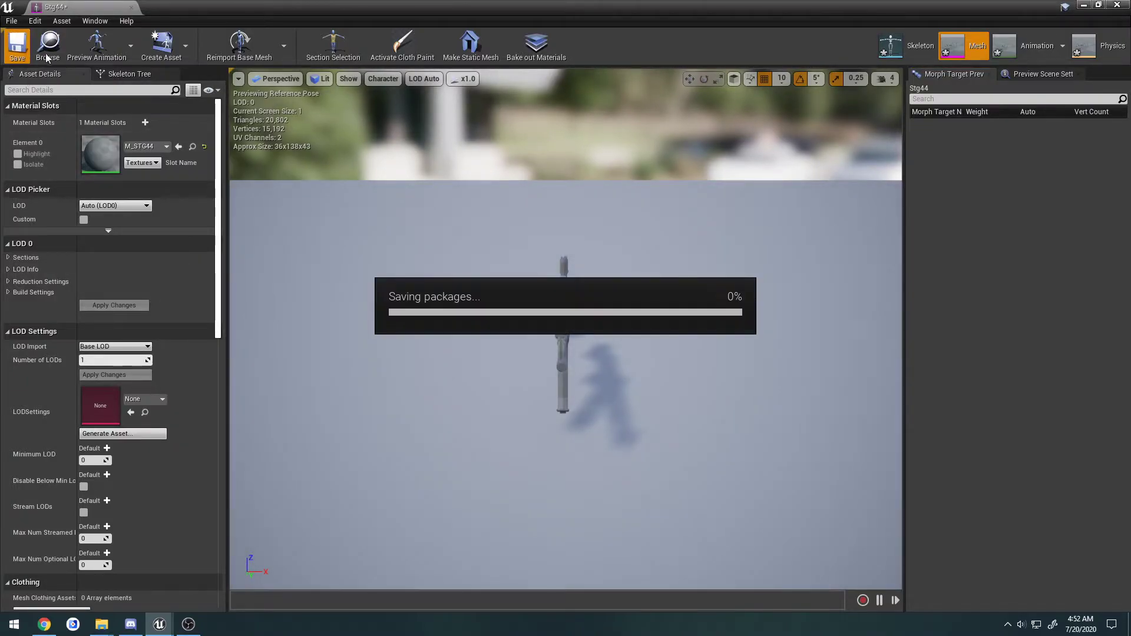
pyautogui.moveTo(72, 12); pyautogui.dragTo(175, 12)
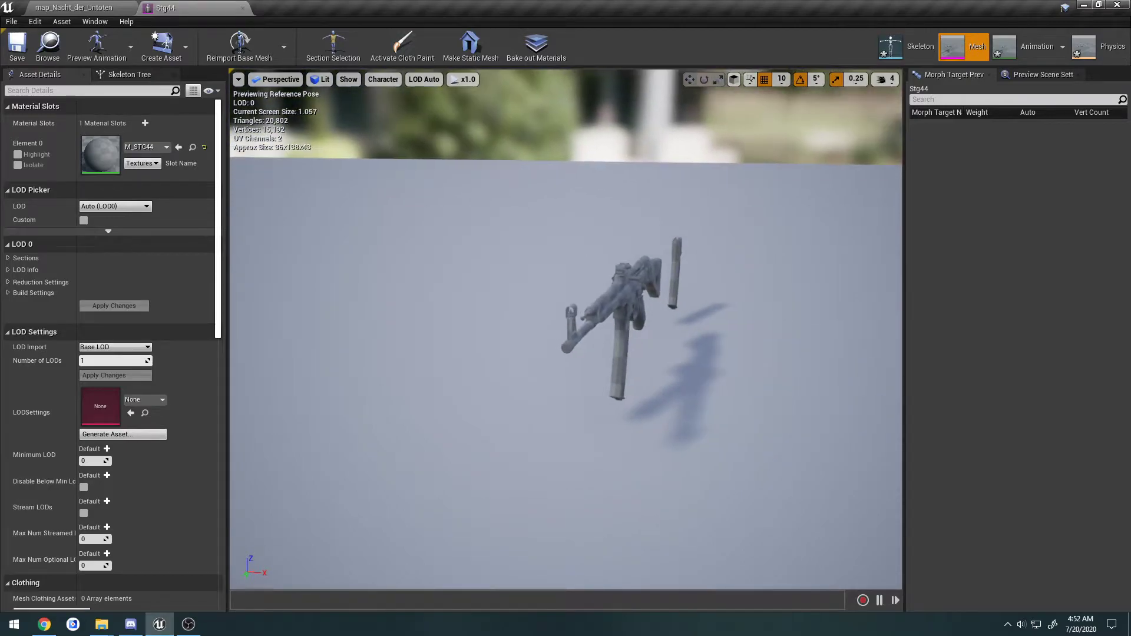
# Create a folder named STG44 in Character/FPS/Animations
pyautogui.click(79, 7)
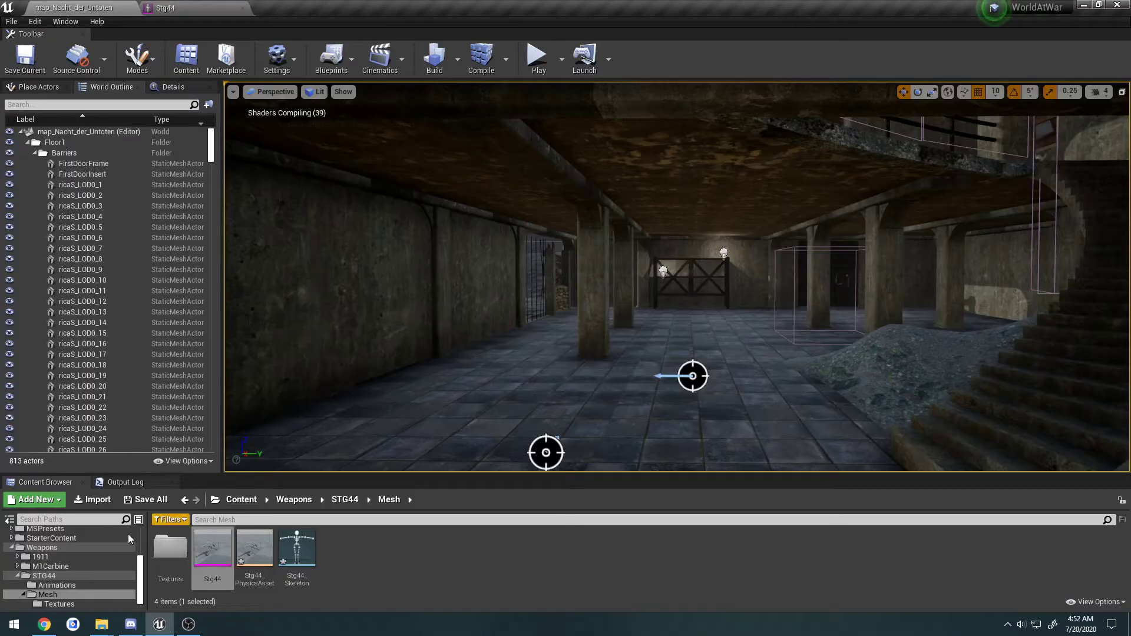
pyautogui.scroll(5, 98, 578)
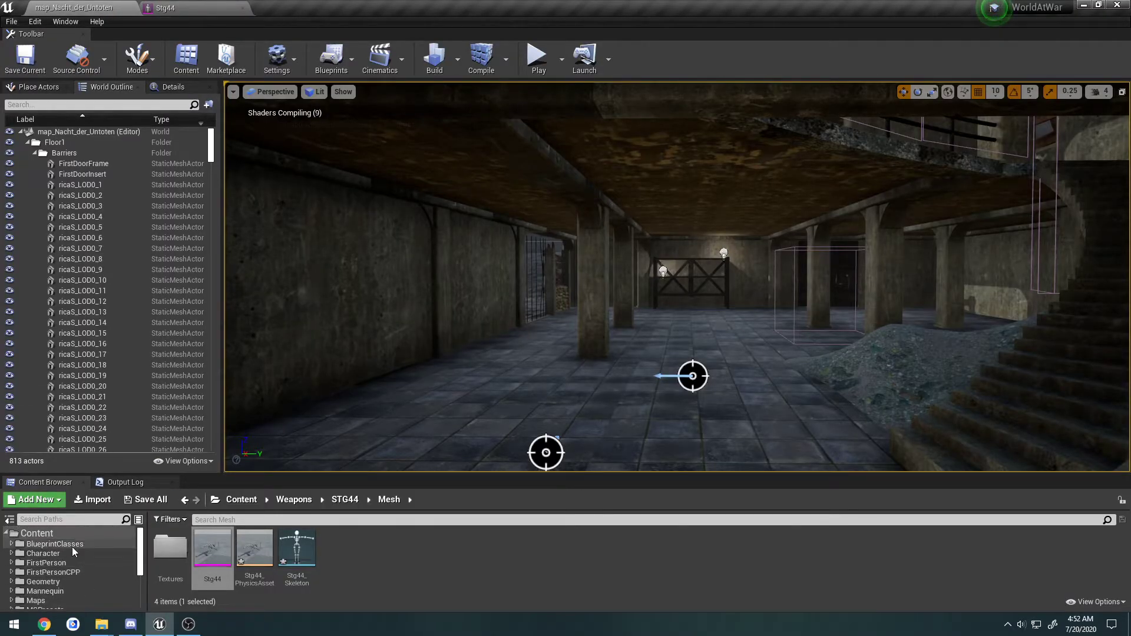
pyautogui.click(72, 552)
pyautogui.doubleClick(170, 551)
pyautogui.doubleClick(172, 553)
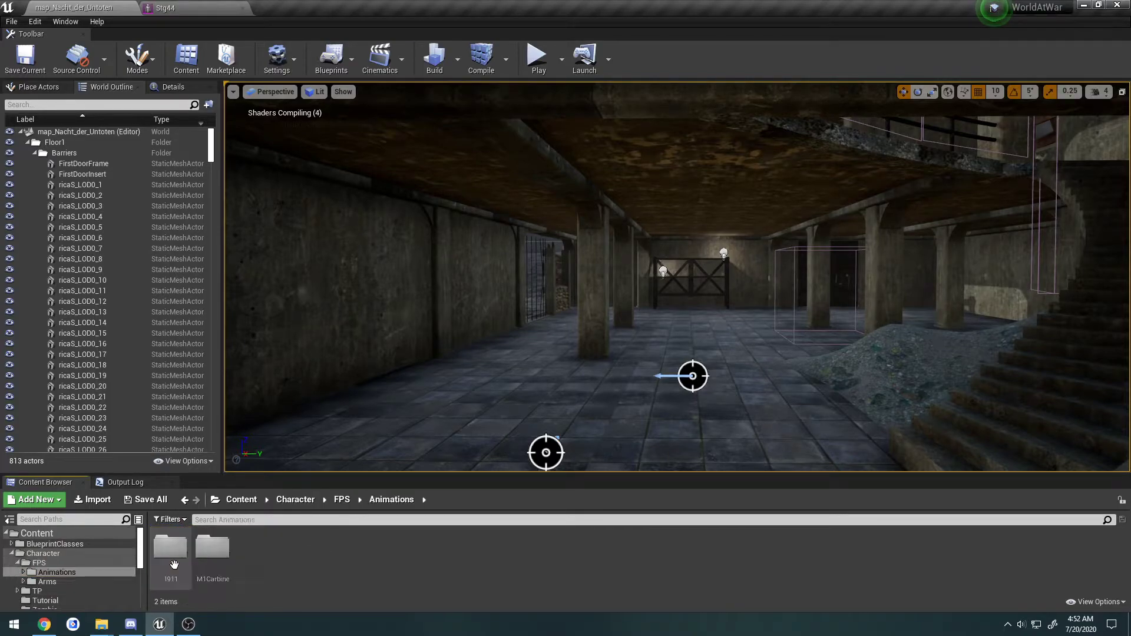
pyautogui.rightClick(344, 575)
pyautogui.click(373, 199)
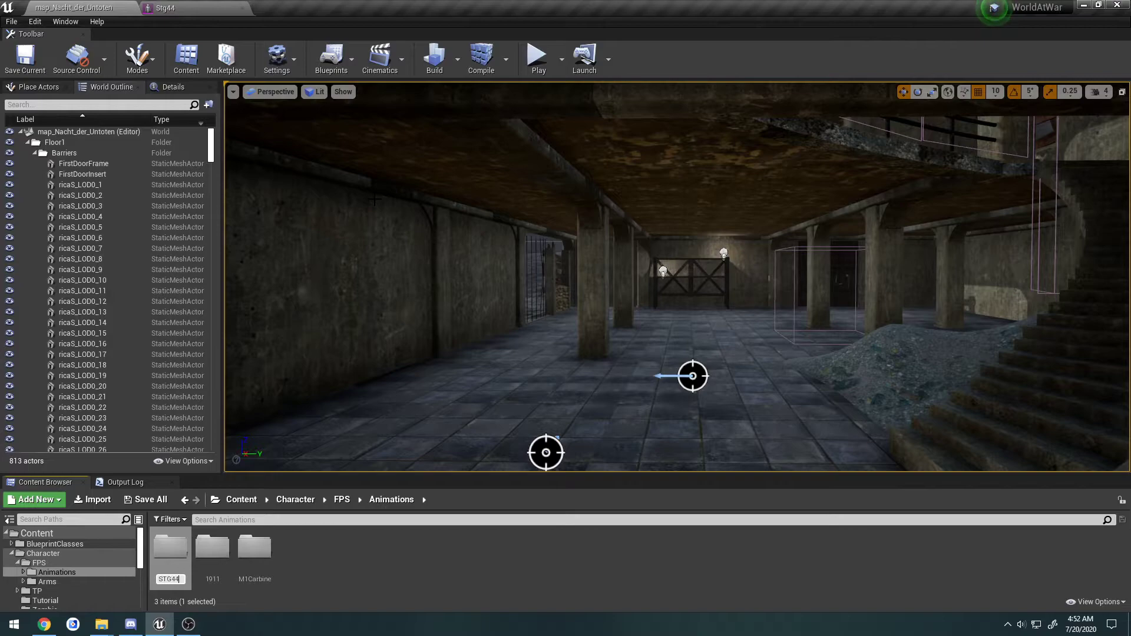
pyautogui.press('Return')
# Bring all FPS_Arms_STG44 animation files from the Stg Assets Animations/Arms folder into the new STG44 animations folder
pyautogui.doubleClick(265, 551)
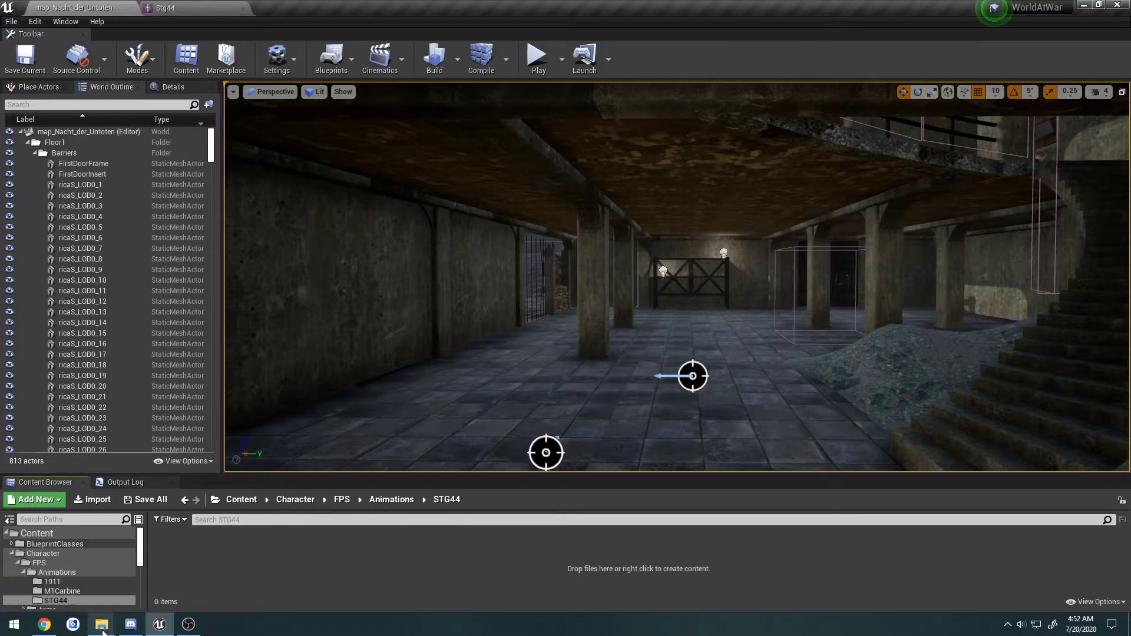
pyautogui.moveTo(103, 629)
pyautogui.click(134, 579)
pyautogui.hotkey('alt', 'Left')
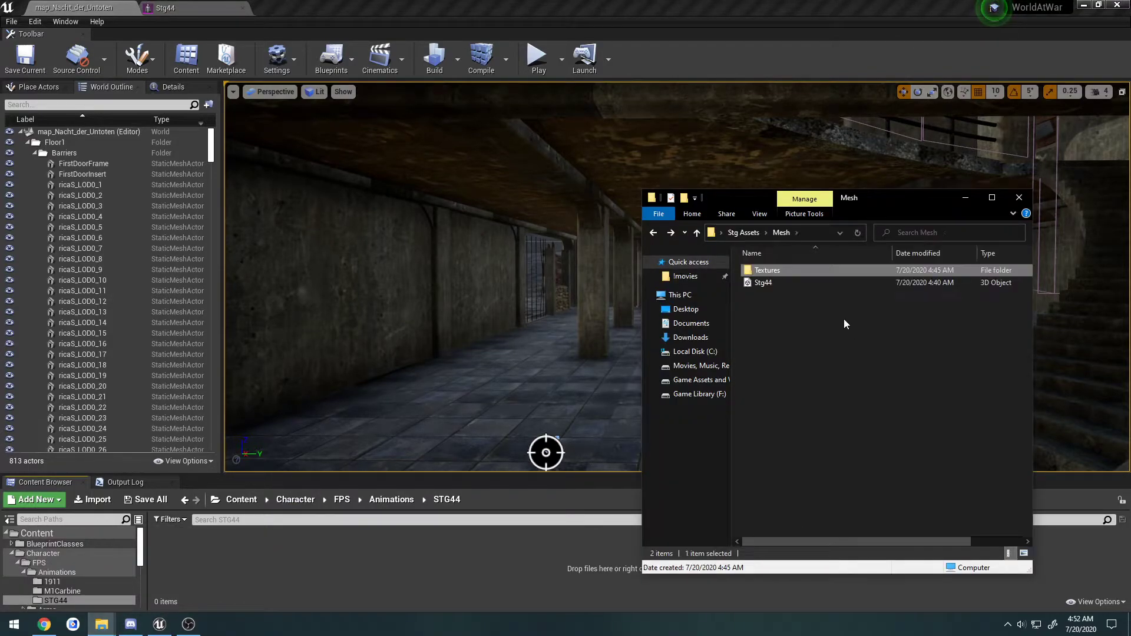
pyautogui.hotkey('alt', 'Left')
pyautogui.doubleClick(787, 271)
pyautogui.doubleClick(786, 271)
pyautogui.moveTo(910, 448); pyautogui.dragTo(782, 261)
pyautogui.moveTo(784, 271); pyautogui.dragTo(644, 547)
pyautogui.moveTo(308, 556); pyautogui.dragTo(307, 556)
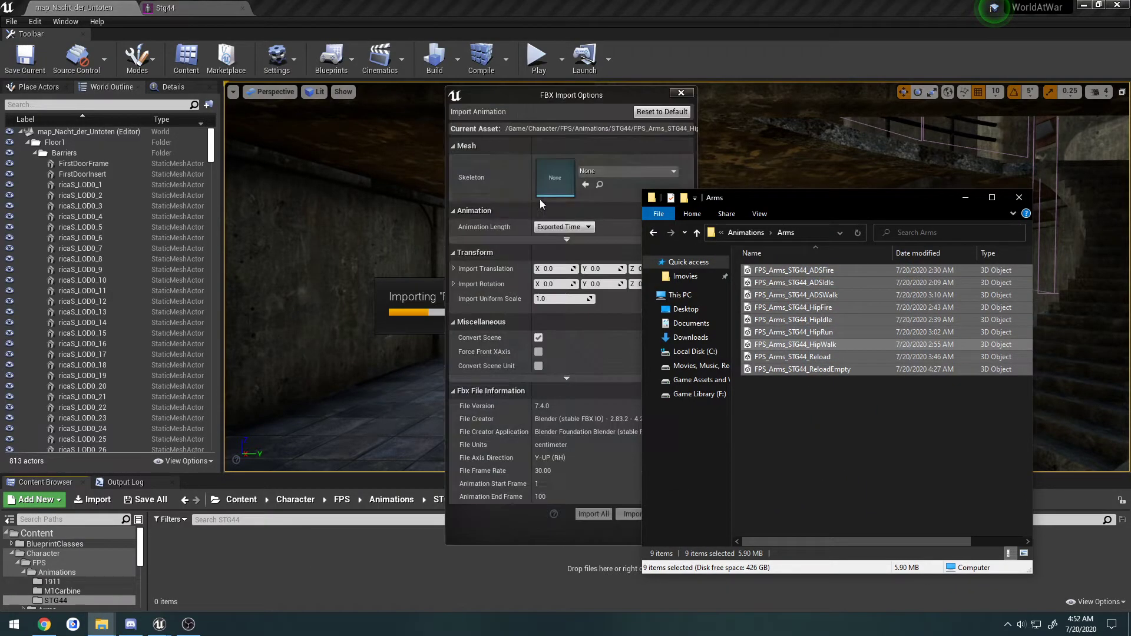
# Import all the arm animations using FPSArms_Skeleton as the skeleton, and save all assets
pyautogui.click(606, 170)
pyautogui.click(632, 319)
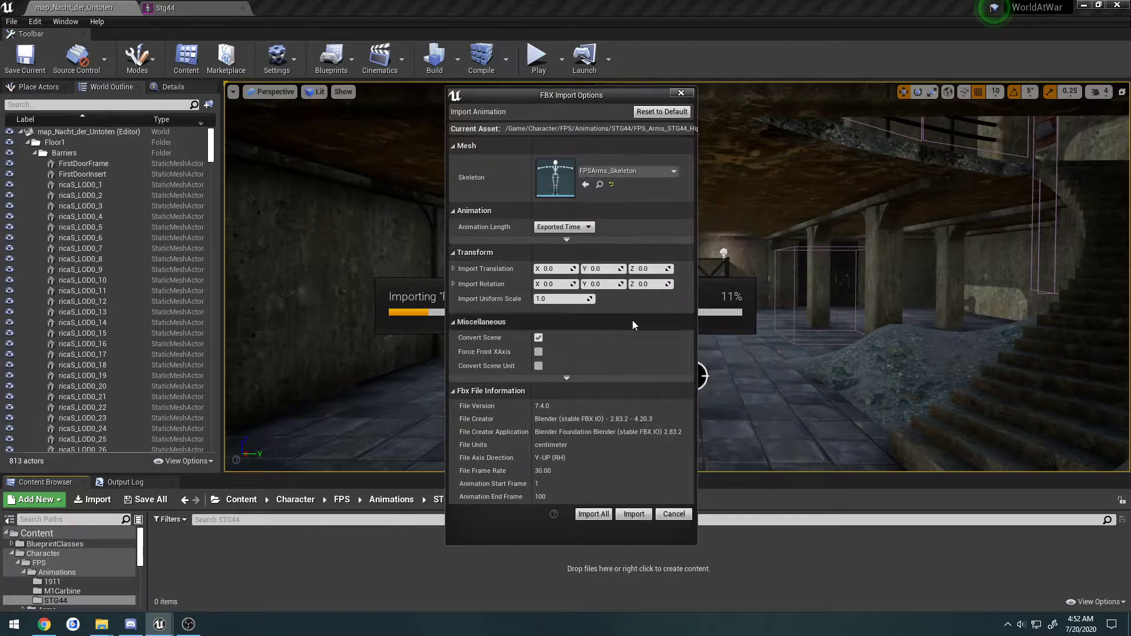
pyautogui.click(598, 513)
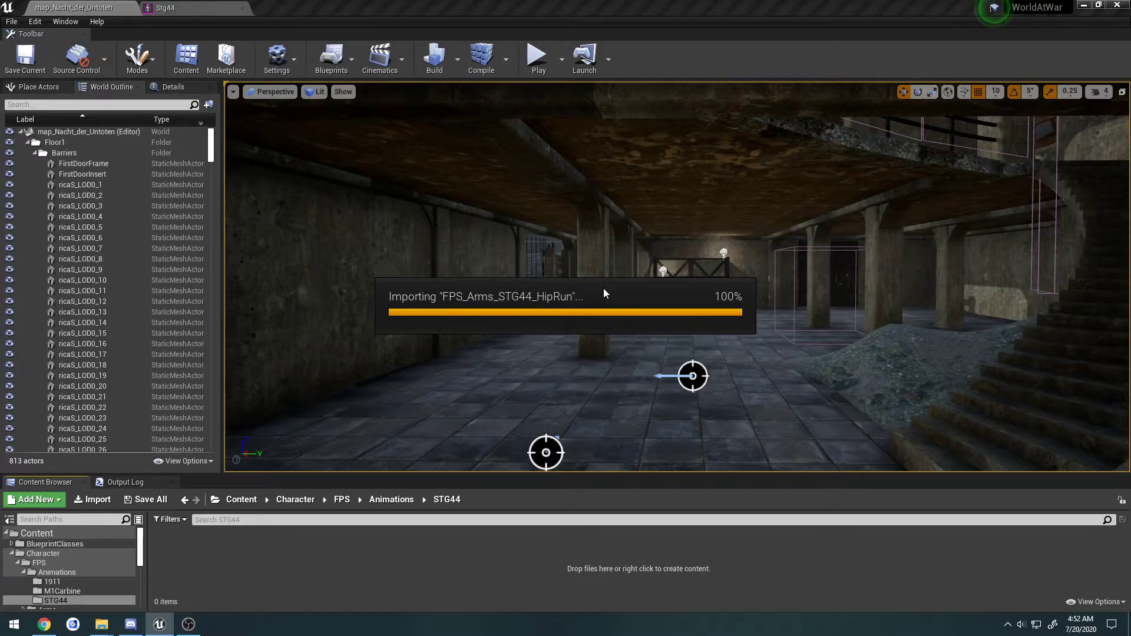
pyautogui.click(11, 22)
pyautogui.click(53, 124)
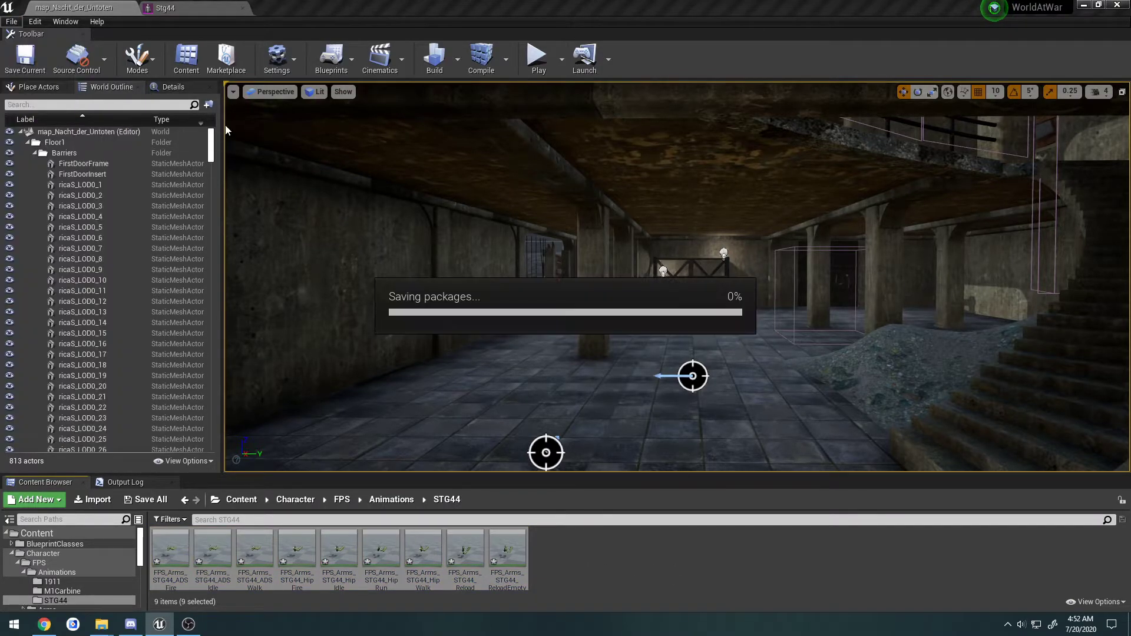
# Examine the textured Stg44 mesh from several sides in its preview, then close the mesh editor
pyautogui.click(194, 16)
pyautogui.moveTo(505, 245); pyautogui.dragTo(478, 252, button='right')
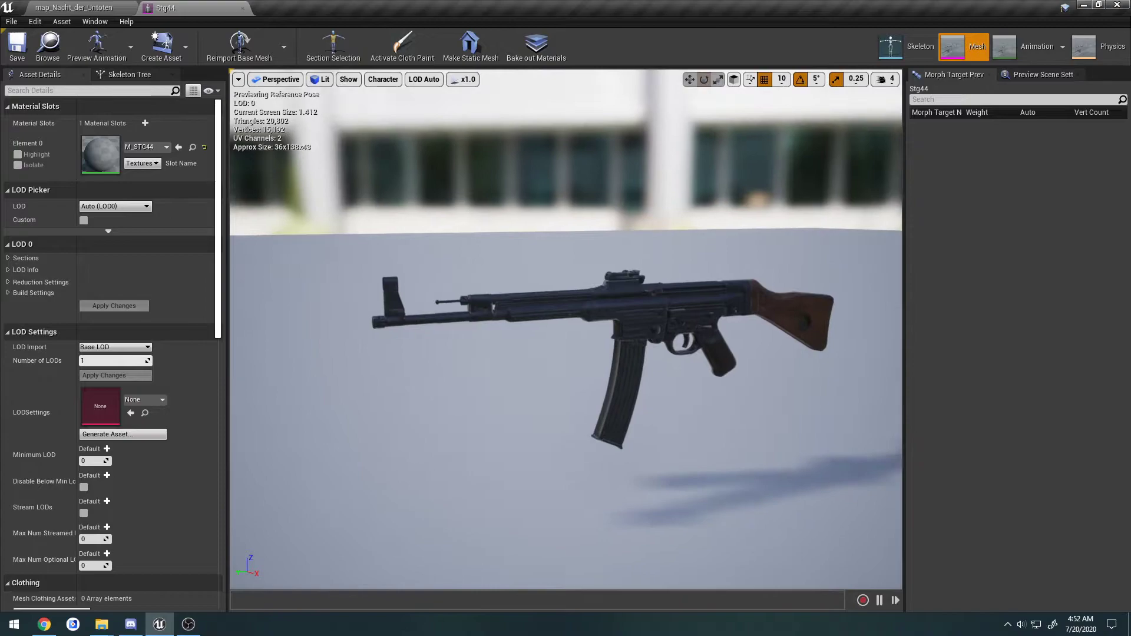
pyautogui.press('w')
pyautogui.press('w')
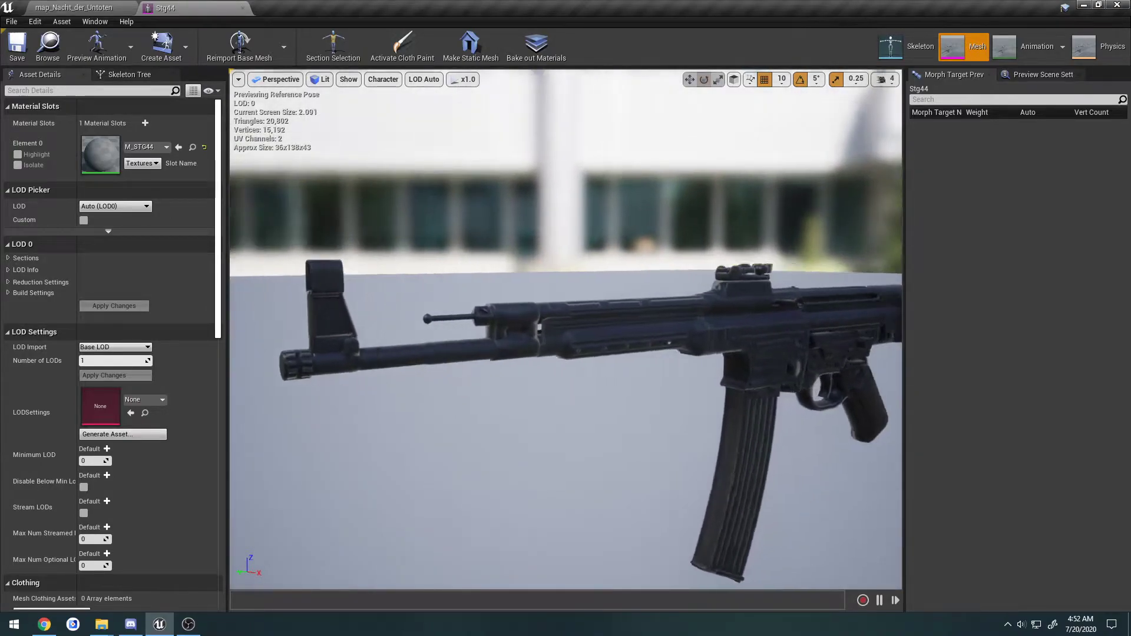
pyautogui.press('d')
pyautogui.moveTo(479, 252); pyautogui.dragTo(377, 250, button='right')
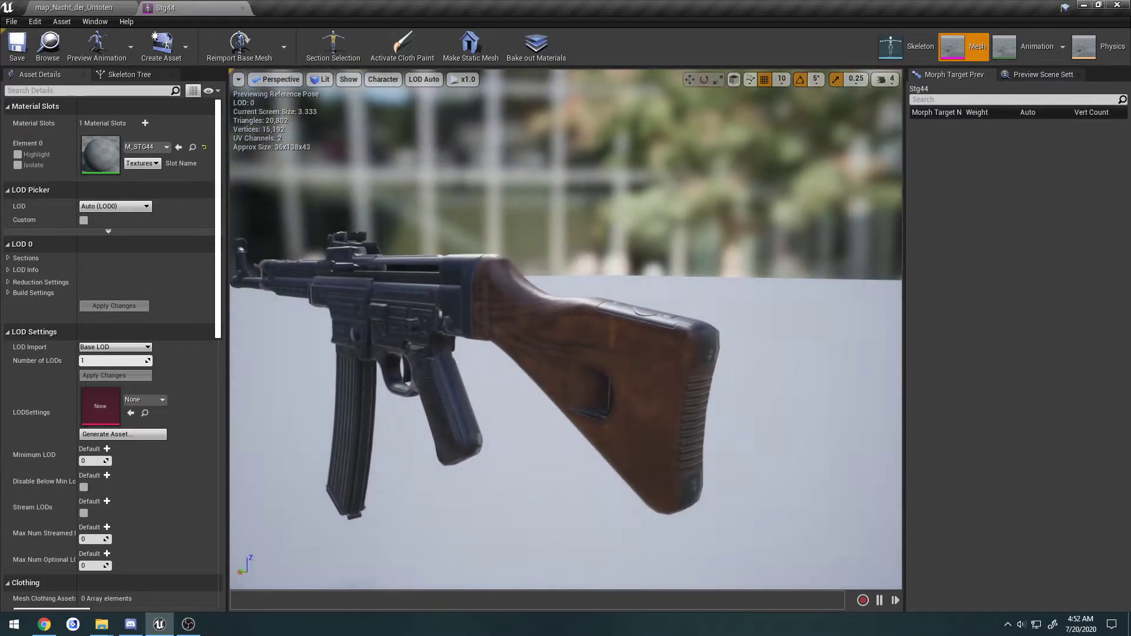
pyautogui.press('s')
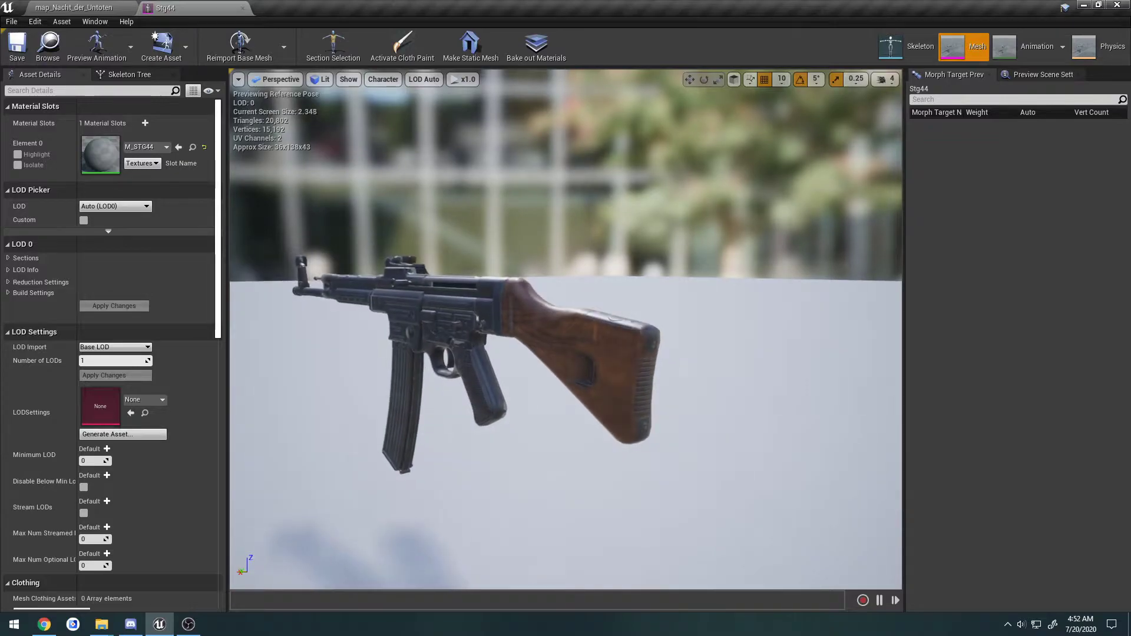
pyautogui.press('d')
pyautogui.moveTo(471, 282); pyautogui.dragTo(495, 229, button='right')
pyautogui.press('w')
pyautogui.press('e')
pyautogui.click(242, 8)
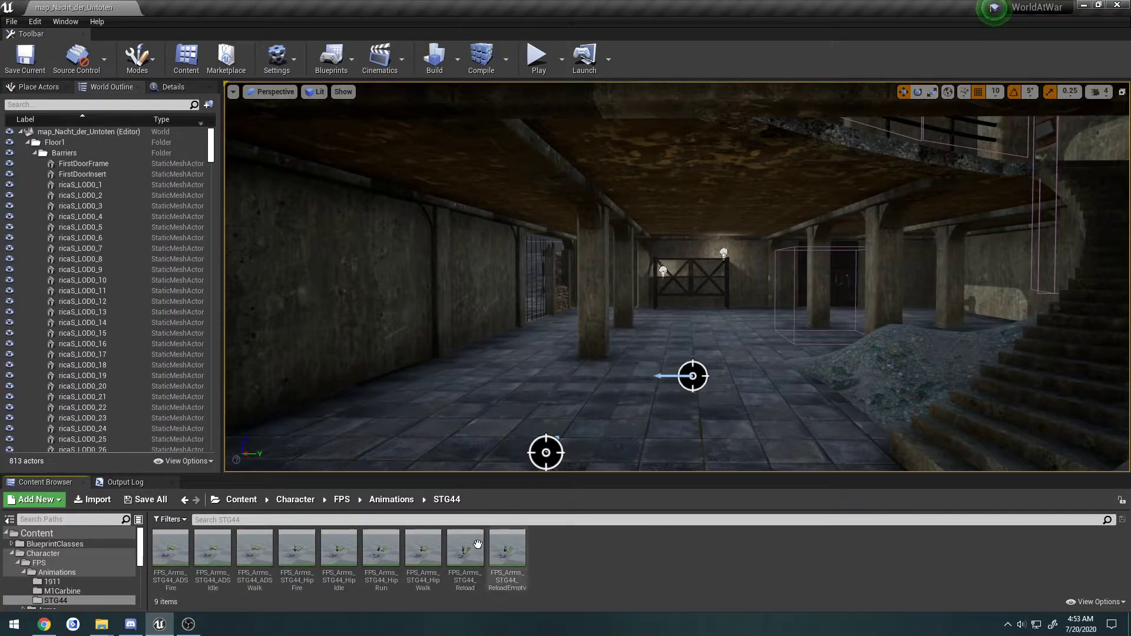
# Open the AnimBP_FPSArms animation blueprint from the Character/FPS/Arms folder
pyautogui.click(383, 501)
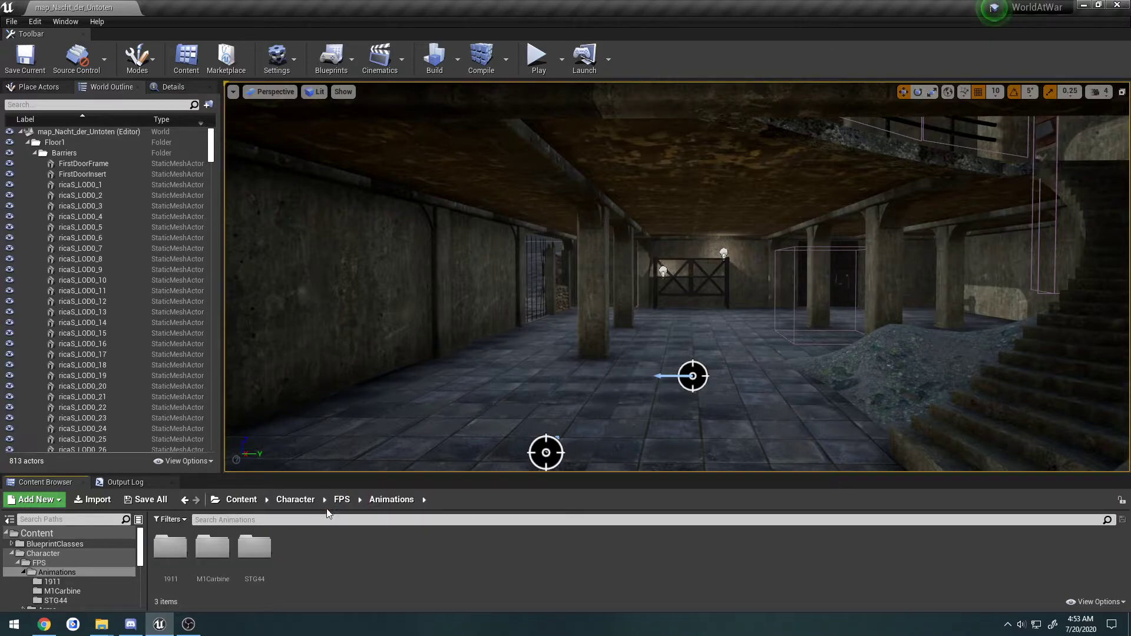
pyautogui.click(344, 501)
pyautogui.doubleClick(216, 552)
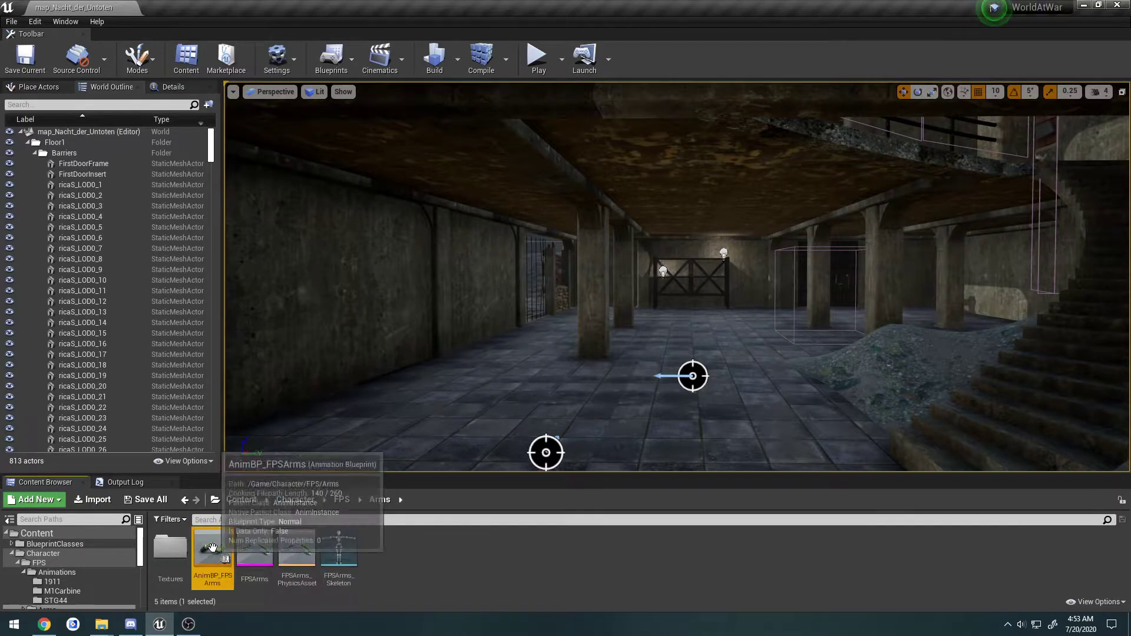
pyautogui.doubleClick(230, 545)
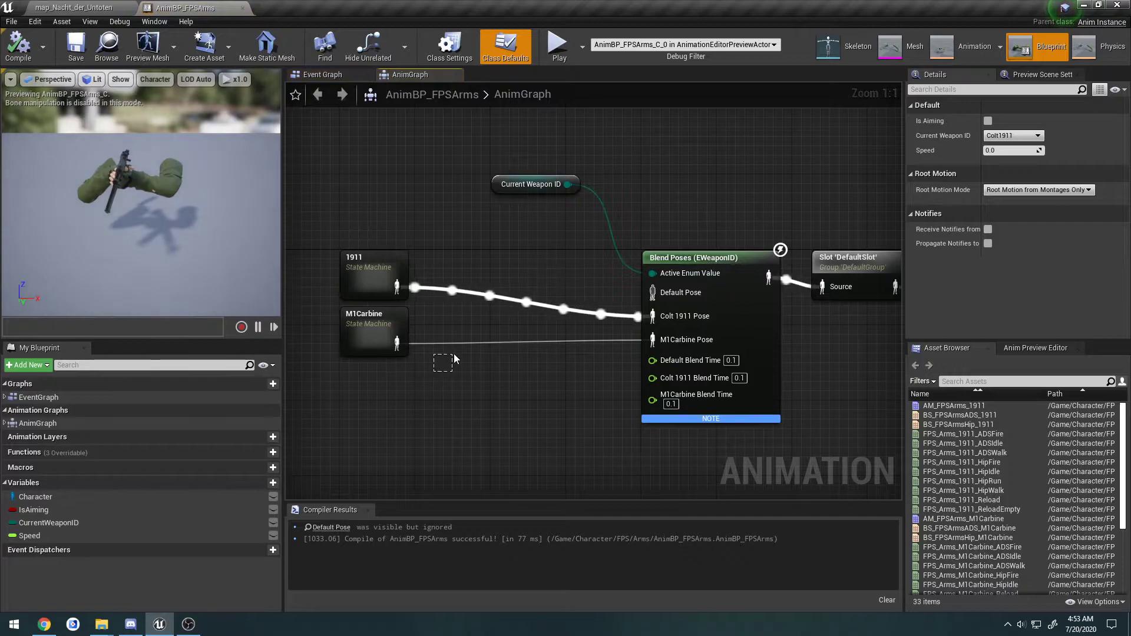
# Duplicate the M1Carbine state machine, place the copy directly beneath the original, and name it STG44
pyautogui.click(373, 327)
pyautogui.hotkey('ctrl', 'c')
pyautogui.hotkey('ctrl', 'v')
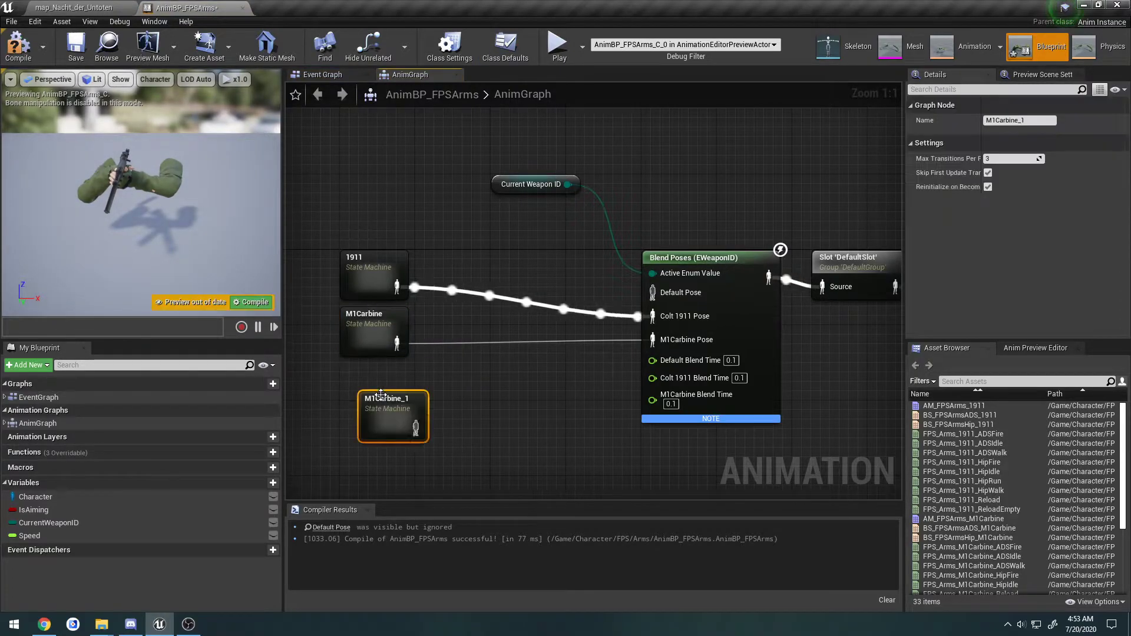
pyautogui.moveTo(381, 394); pyautogui.dragTo(362, 366)
pyautogui.click(1001, 121)
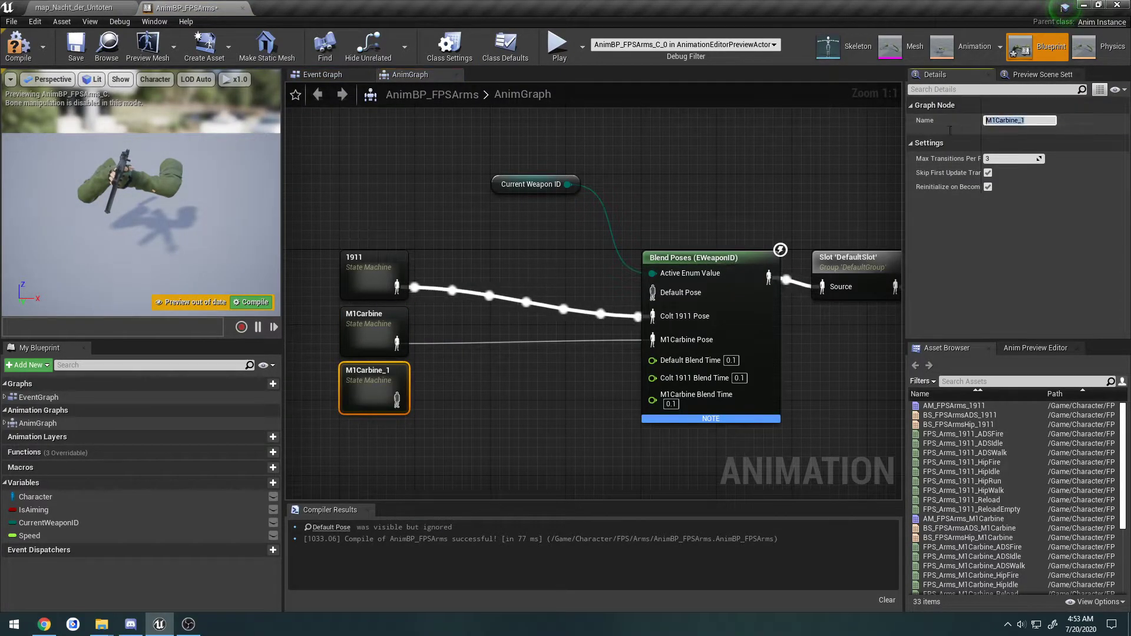
pyautogui.write('STG44')
pyautogui.press('Return')
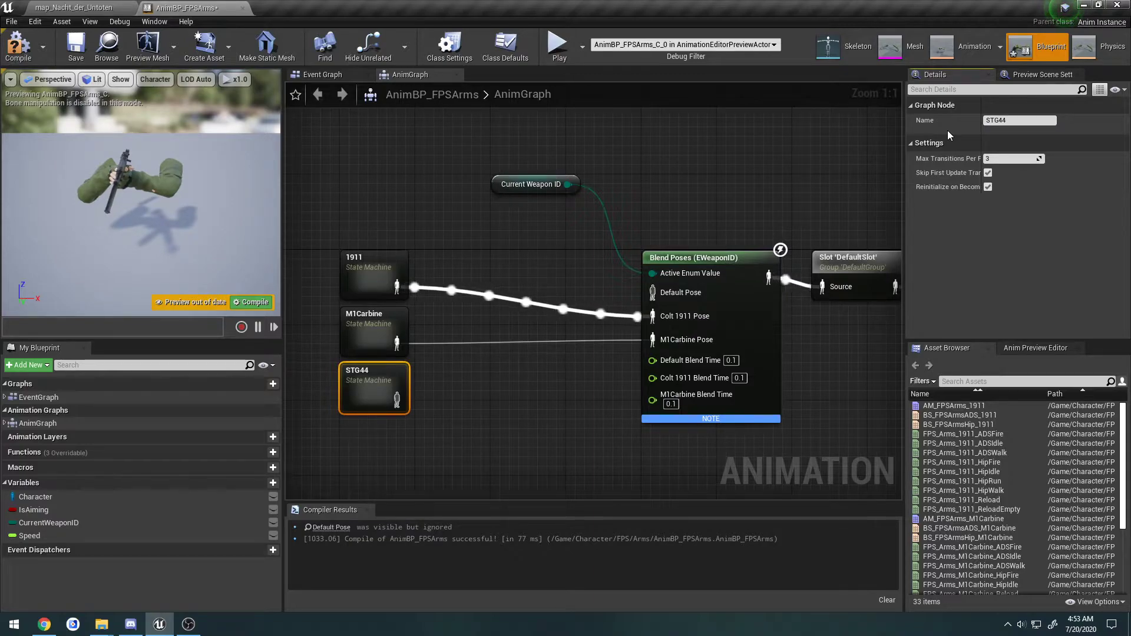
# Add an STG44 element pin to the Blend Poses (EWeaponID) node and connect the STG44 state machine to its STG44 Pose input
pyautogui.click(701, 257)
pyautogui.rightClick(701, 257)
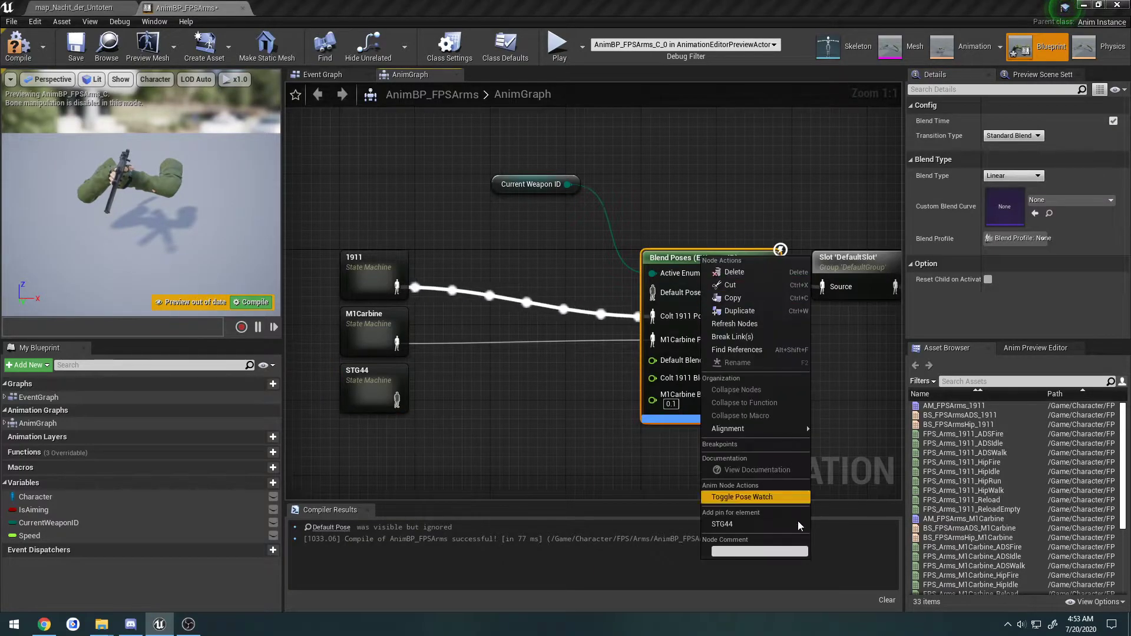
pyautogui.click(730, 523)
pyautogui.moveTo(396, 401); pyautogui.dragTo(670, 368)
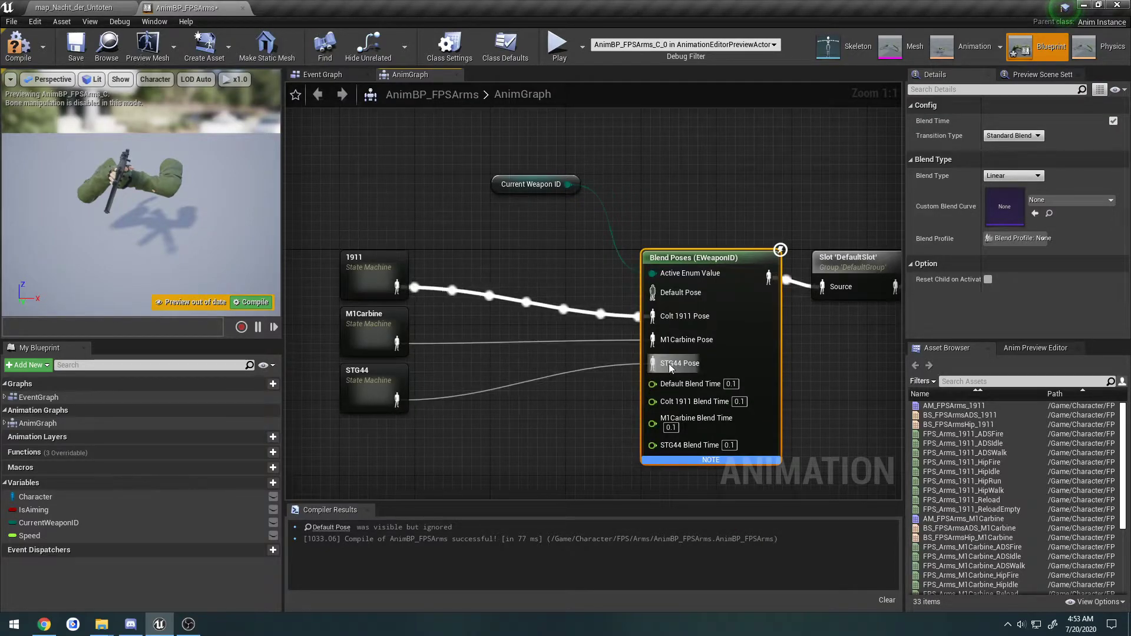
# Open the Hip state of the STG44 state machine, then compile and save the animation blueprint
pyautogui.doubleClick(371, 395)
pyautogui.doubleClick(647, 284)
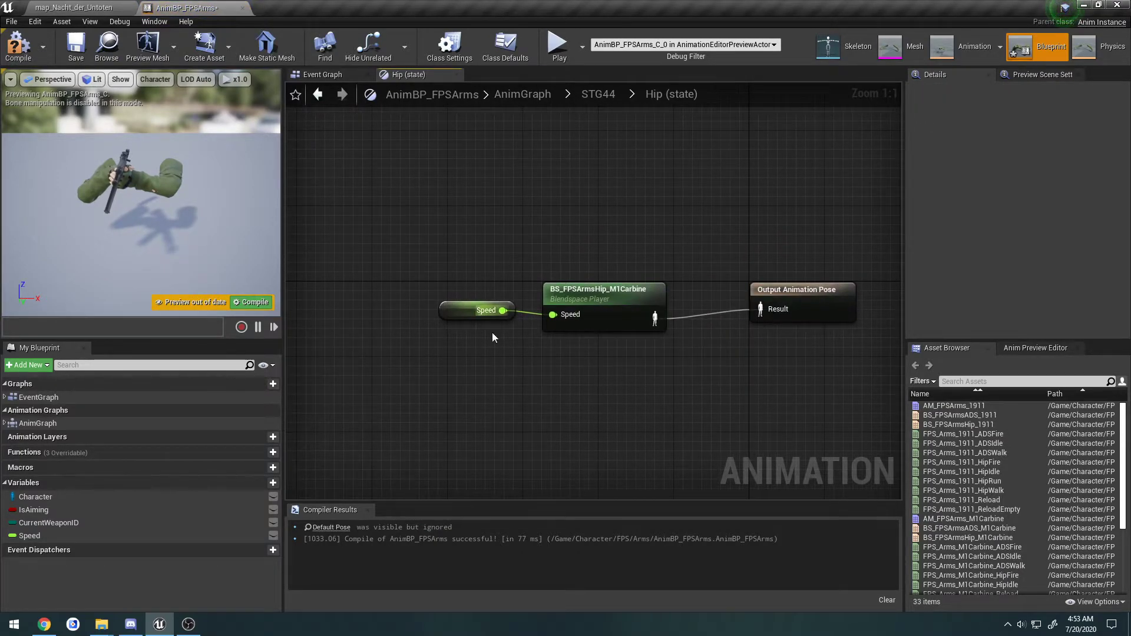
pyautogui.click(18, 46)
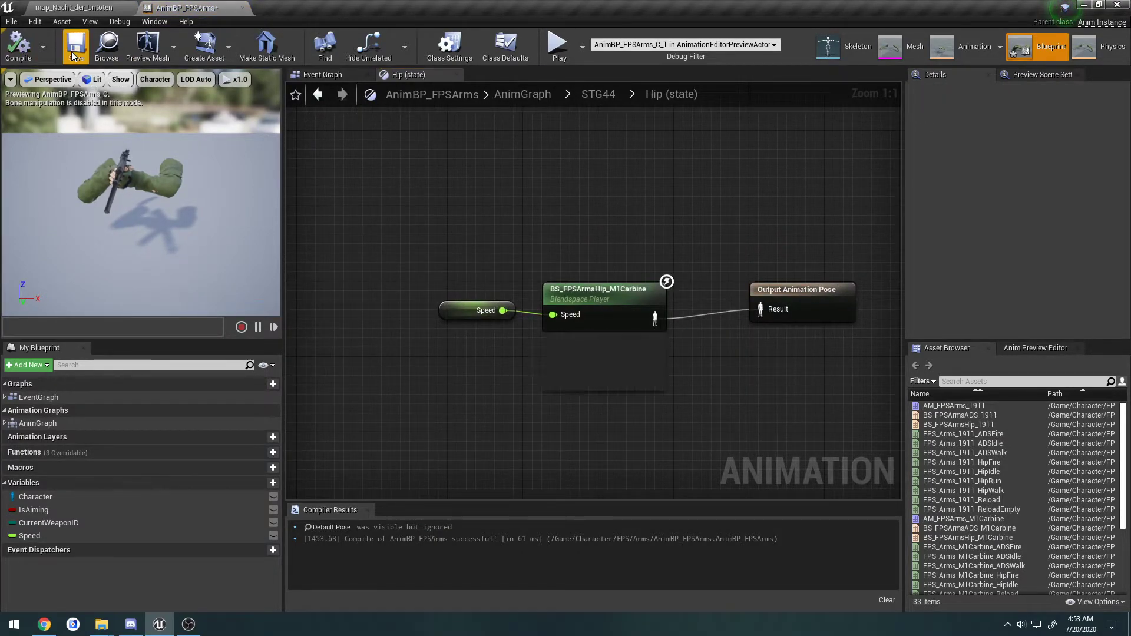
# Copy the BS_FPSArmsADS_M1Carbine and BS_FPSArmsHip_M1Carbine blend spaces from the M1Carbine animations folder into the STG44 animations folder
pyautogui.click(73, 7)
pyautogui.click(296, 499)
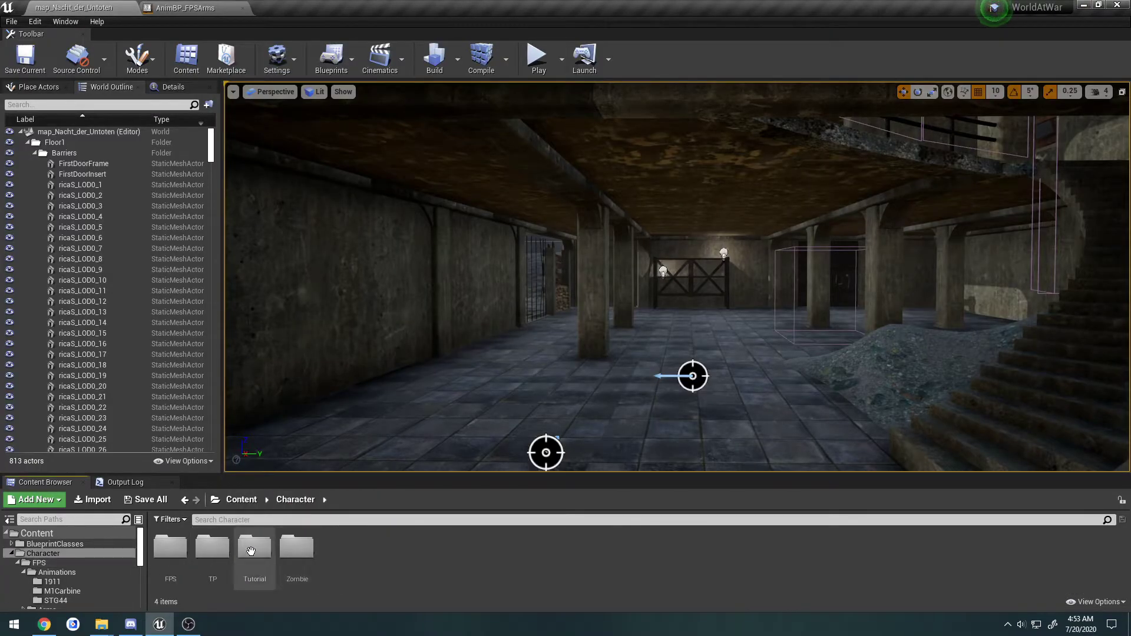
pyautogui.doubleClick(170, 547)
pyautogui.doubleClick(169, 549)
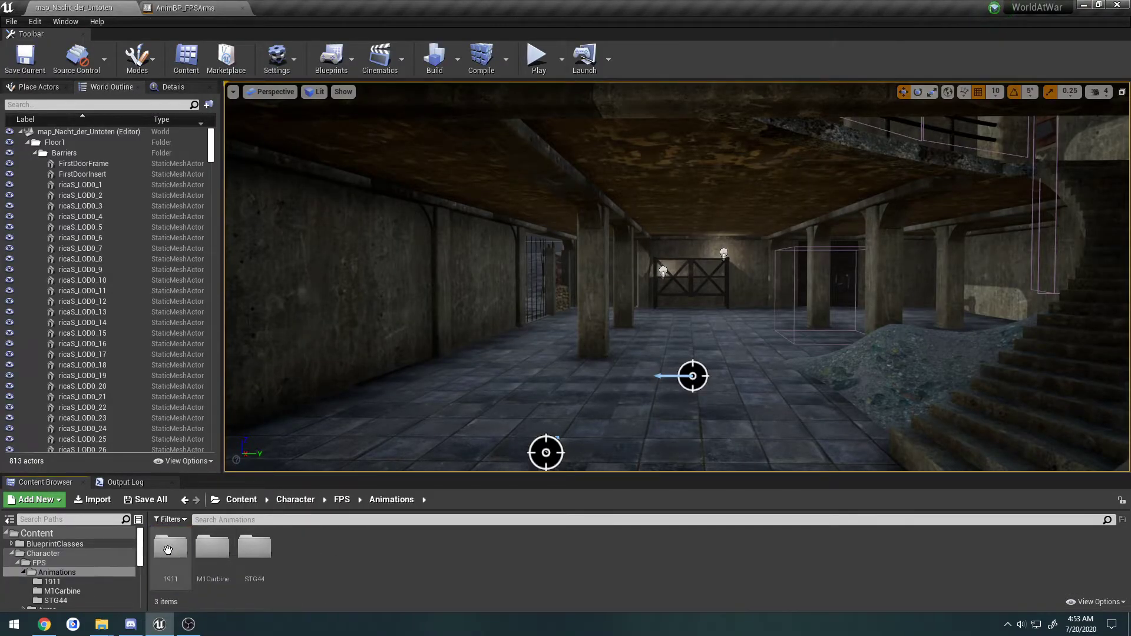
pyautogui.doubleClick(255, 549)
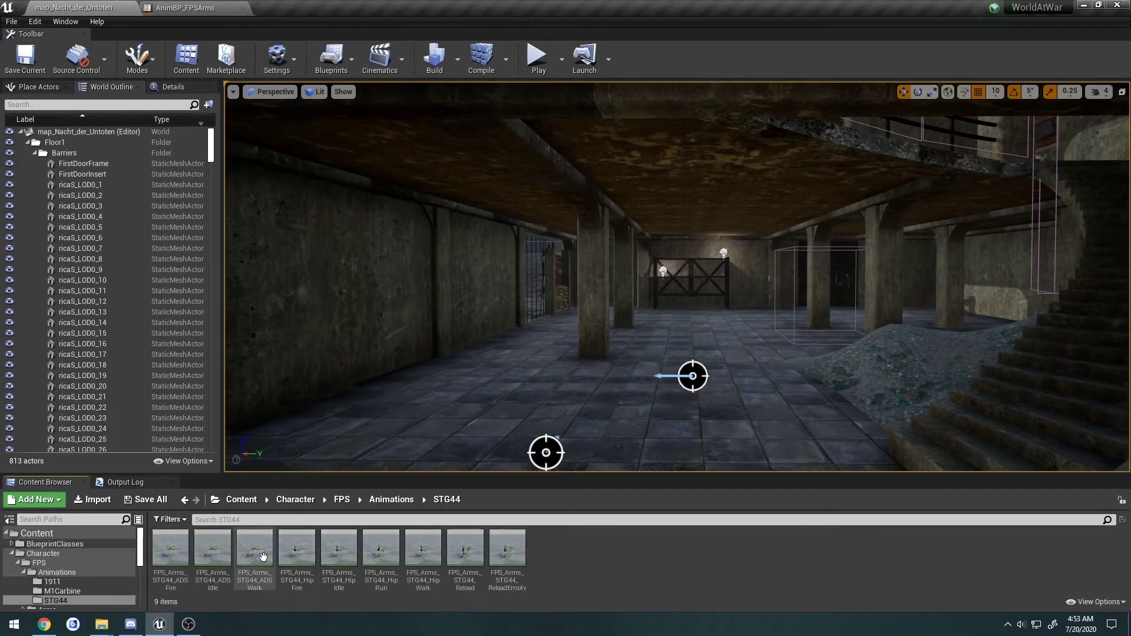
pyautogui.click(390, 500)
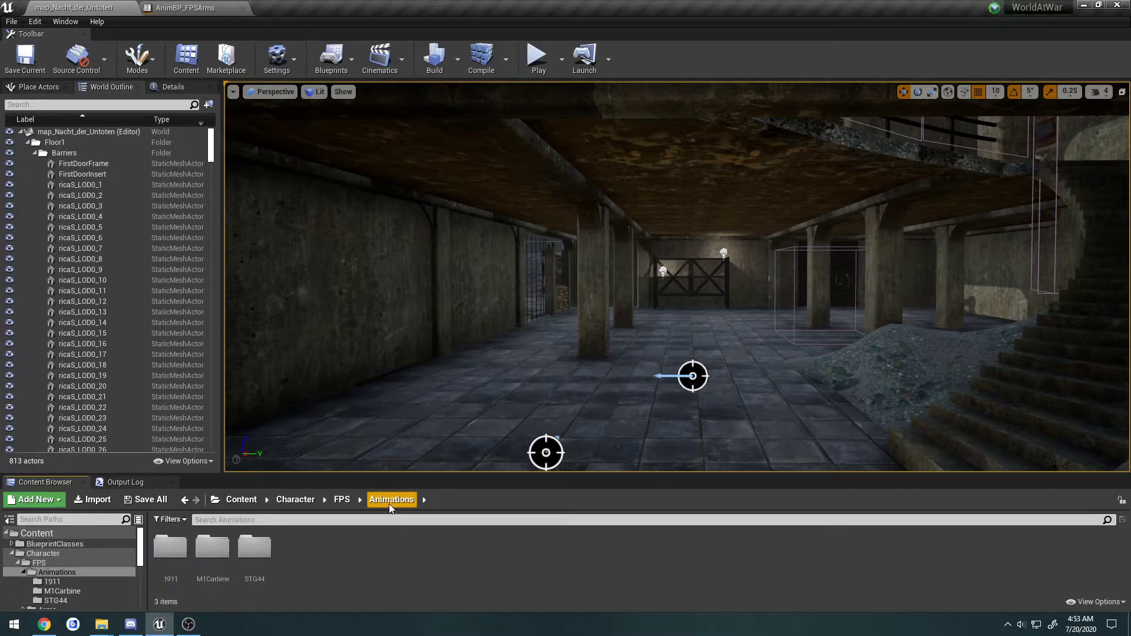
pyautogui.doubleClick(212, 547)
pyautogui.click(215, 554)
pyautogui.keyDown('ctrl'); pyautogui.click(250, 552); pyautogui.keyUp('ctrl')
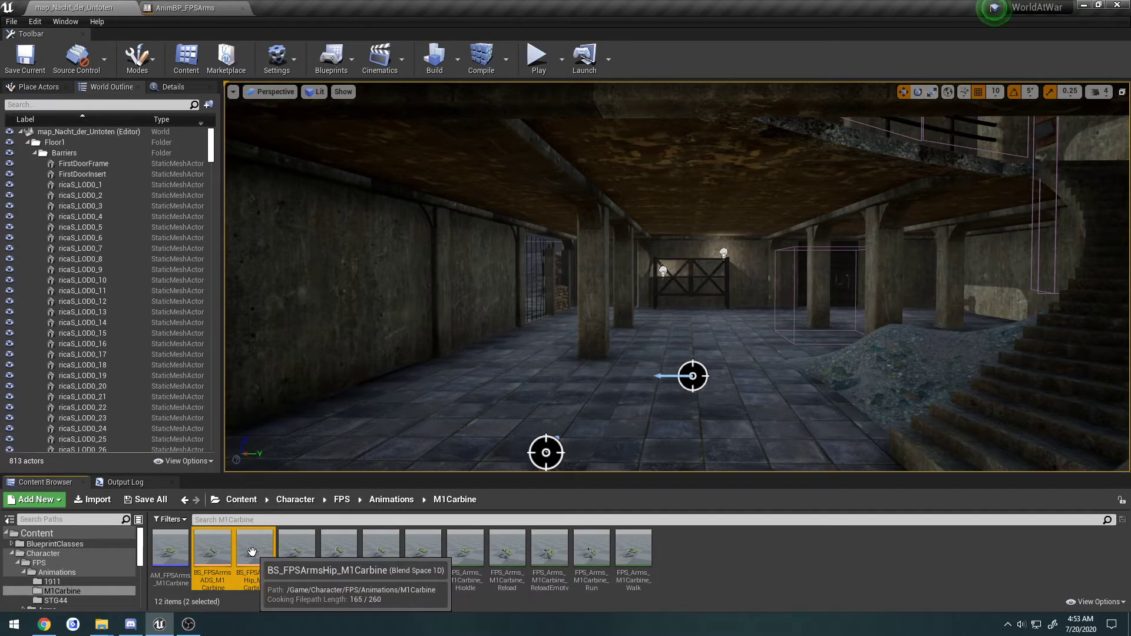
pyautogui.hotkey('alt', 'Left')
pyautogui.doubleClick(263, 549)
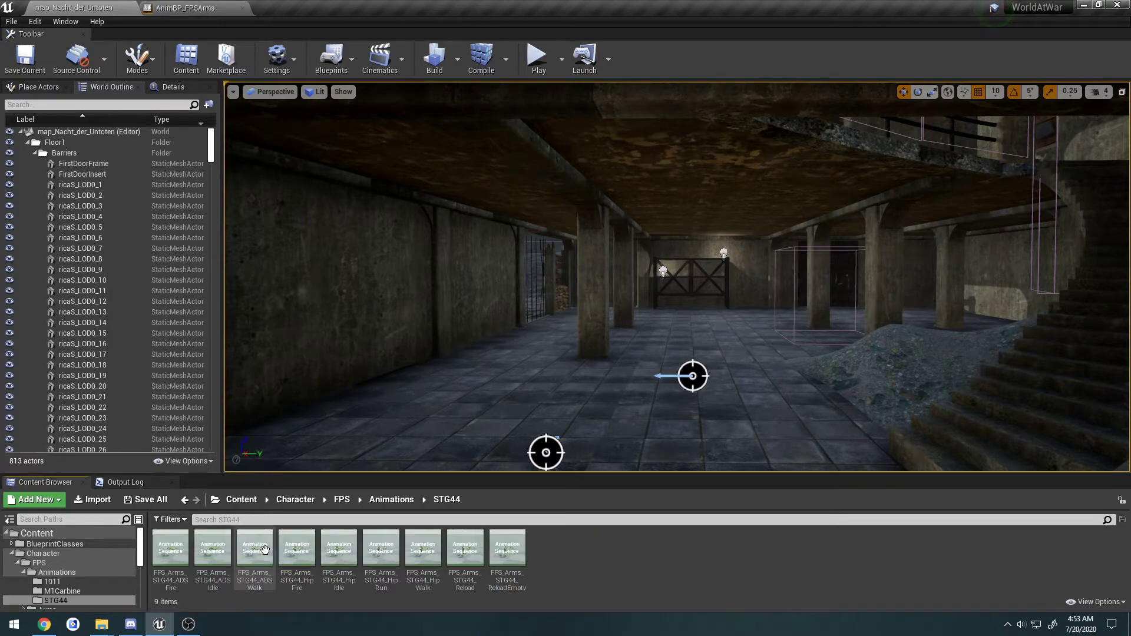
pyautogui.hotkey('ctrl', 'v')
# Rename the two copied blend spaces as BS_FPSArmsHip_STG44 and BS_FPSArmsADS_STG44
pyautogui.click(596, 582)
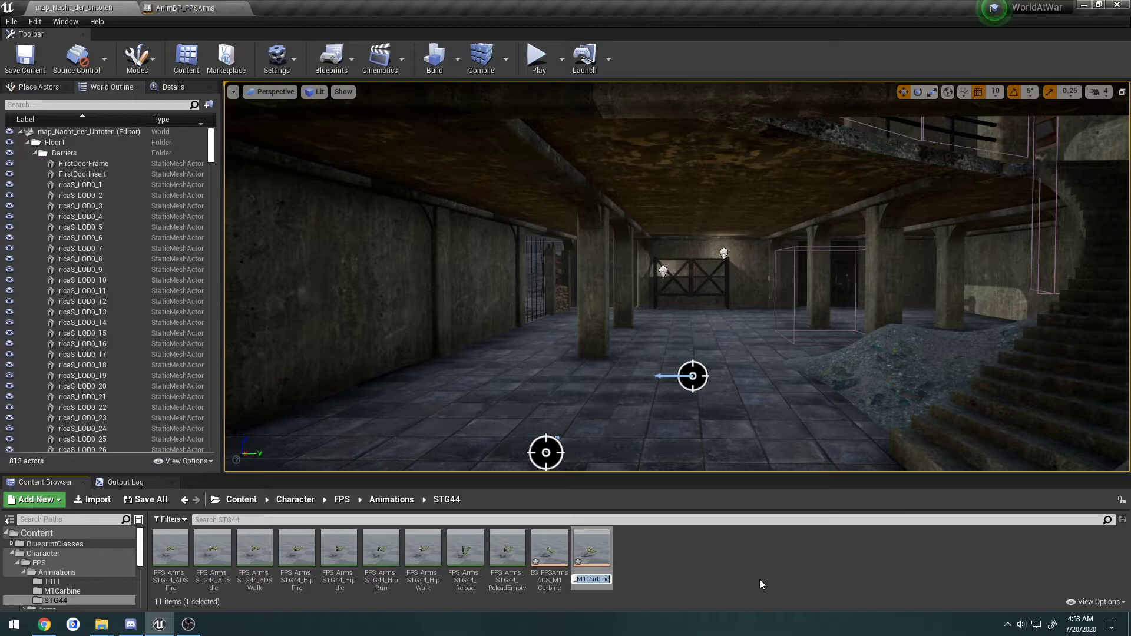
pyautogui.write('BS_FPSArmsHip_STG44')
pyautogui.press('Return')
pyautogui.click(181, 580)
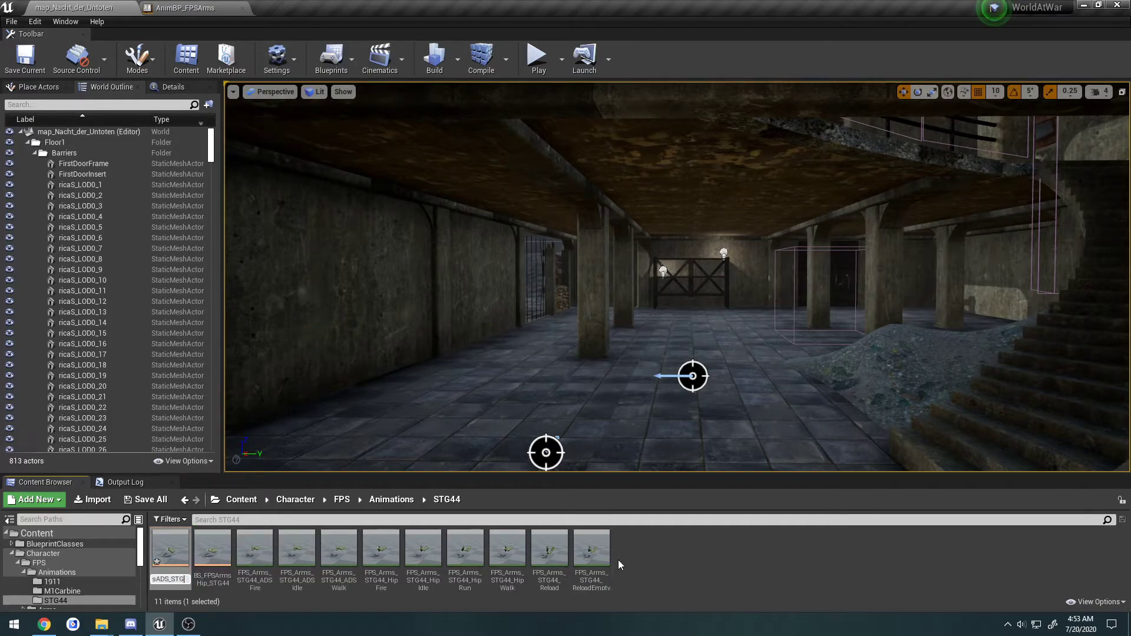
pyautogui.write('44')
pyautogui.press('Return')
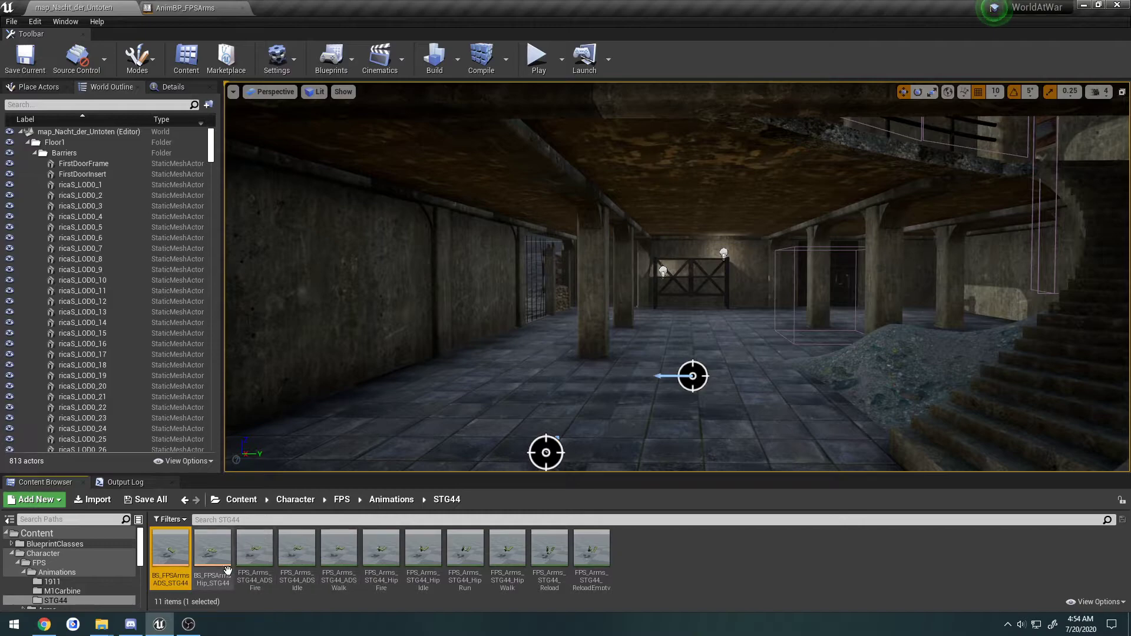
# Open the BS_FPSArmsHip_STG44 blend space and remove all of its existing M1Carbine sample points
pyautogui.doubleClick(214, 551)
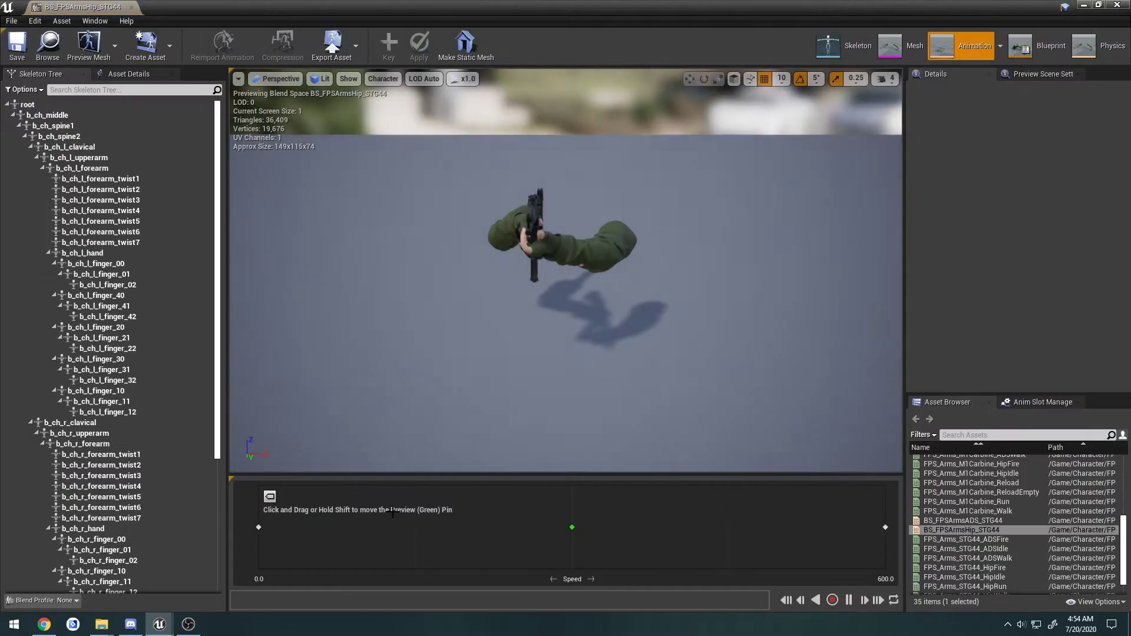
pyautogui.moveTo(260, 526); pyautogui.dragTo(738, 525)
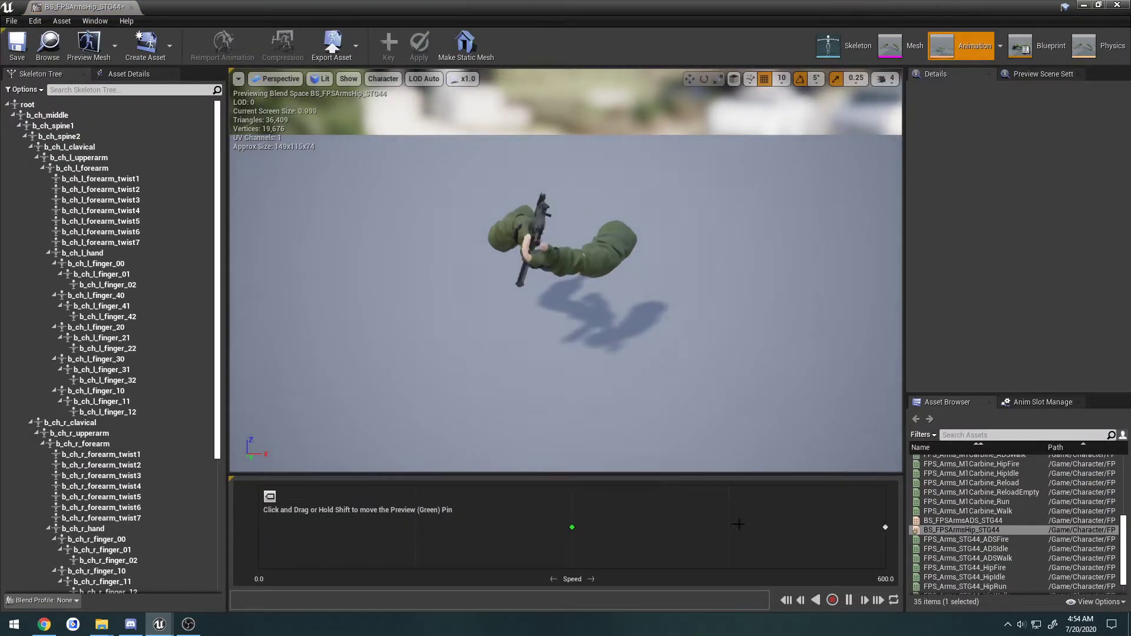
pyautogui.click(554, 525)
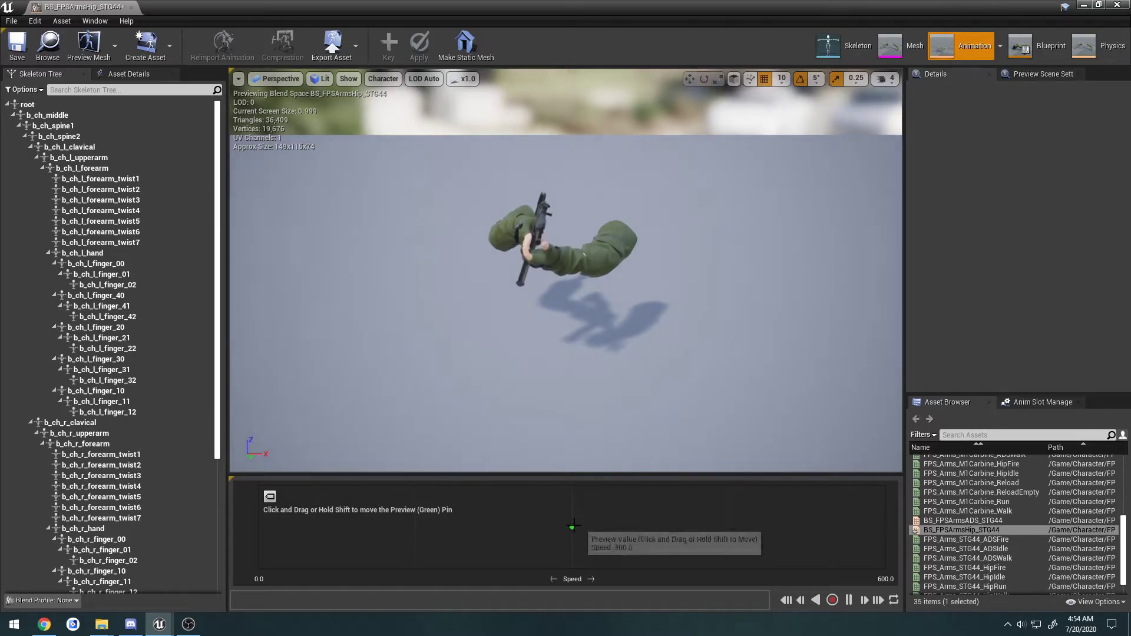
pyautogui.press('Delete')
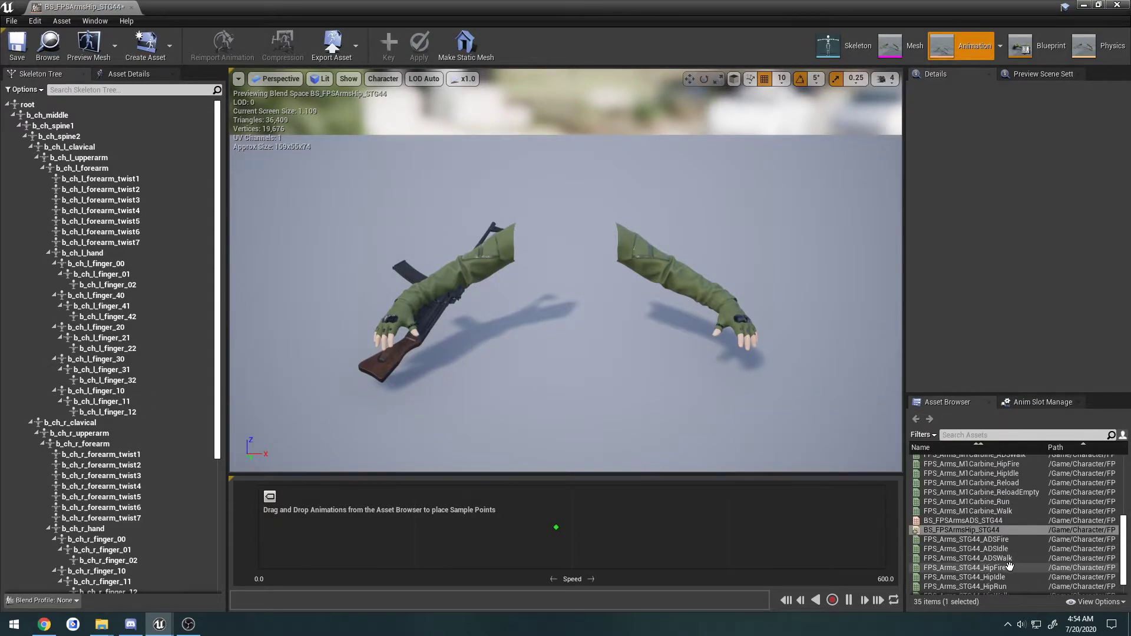
# Place FPS_Arms_STG44_HipIdle at Speed 0, FPS_Arms_STG44_HipWalk at 300 and FPS_Arms_STG44_HipRun at 600, then save and close the blend space
pyautogui.moveTo(1012, 576); pyautogui.dragTo(259, 527)
pyautogui.scroll(-2, 1013, 564)
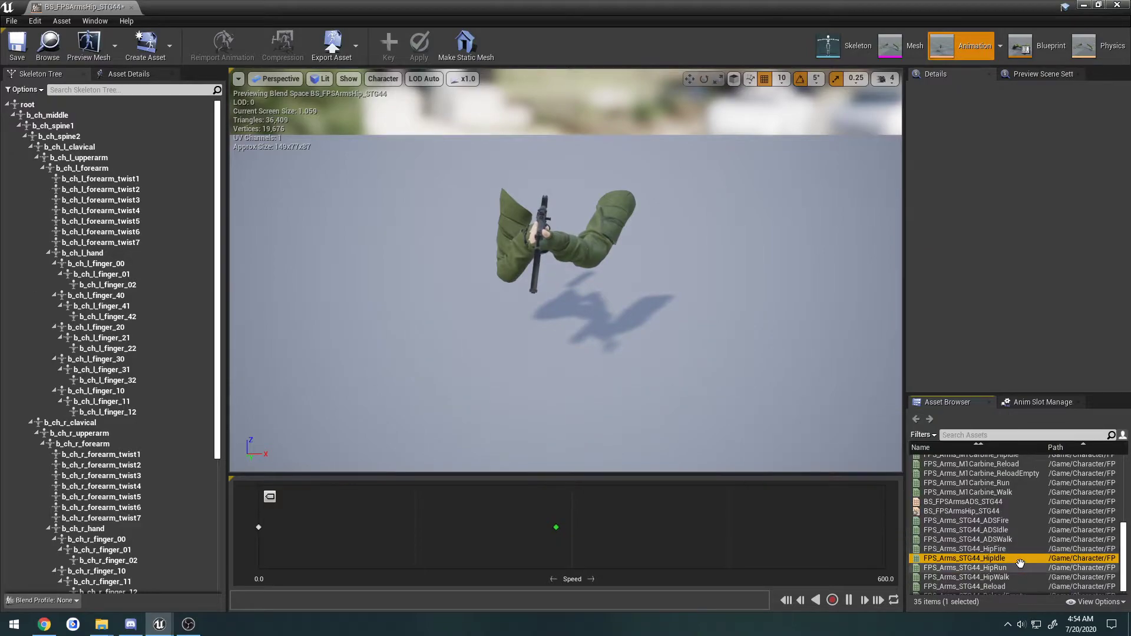
pyautogui.moveTo(1013, 577); pyautogui.dragTo(572, 527)
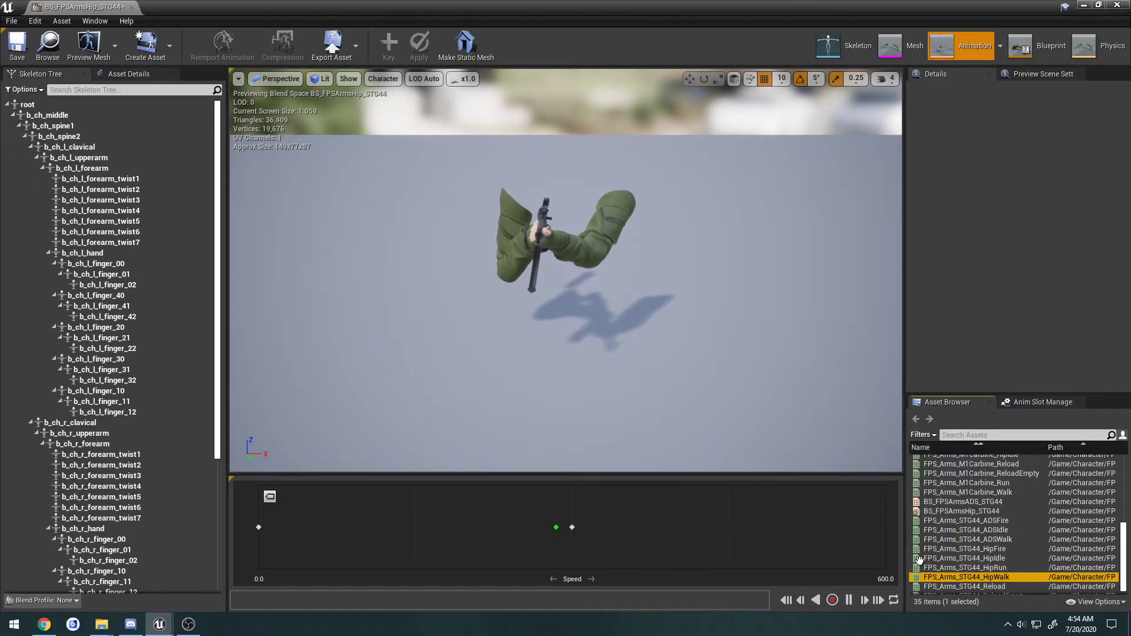
pyautogui.moveTo(1001, 567); pyautogui.dragTo(878, 527)
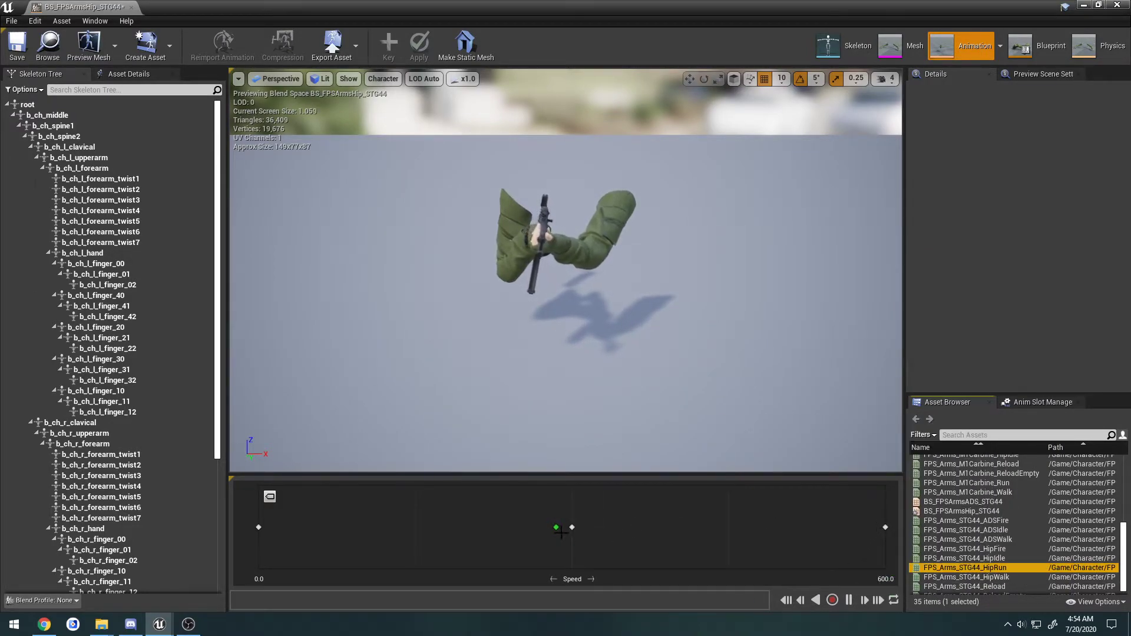
pyautogui.click(24, 50)
pyautogui.click(131, 7)
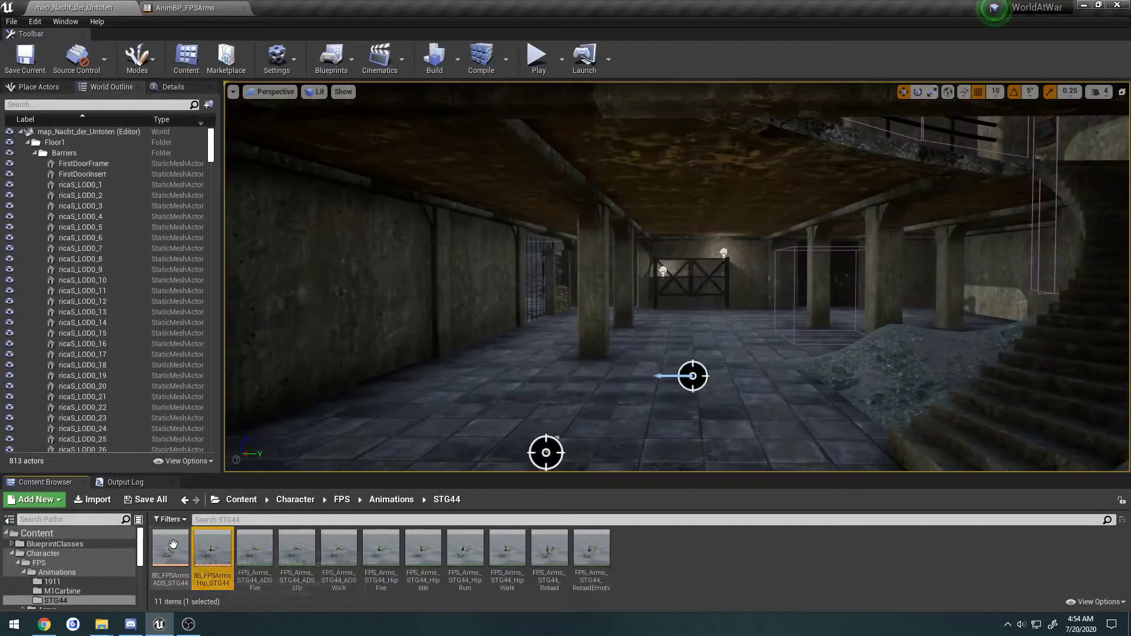
# Replace the samples in BS_FPSArmsADS_STG44 with FPS_Arms_STG44_ADSIdle at Speed 0 and FPS_Arms_STG44_ADSWalk at 300, then save and close it
pyautogui.moveTo(171, 547); pyautogui.dragTo(261, 516)
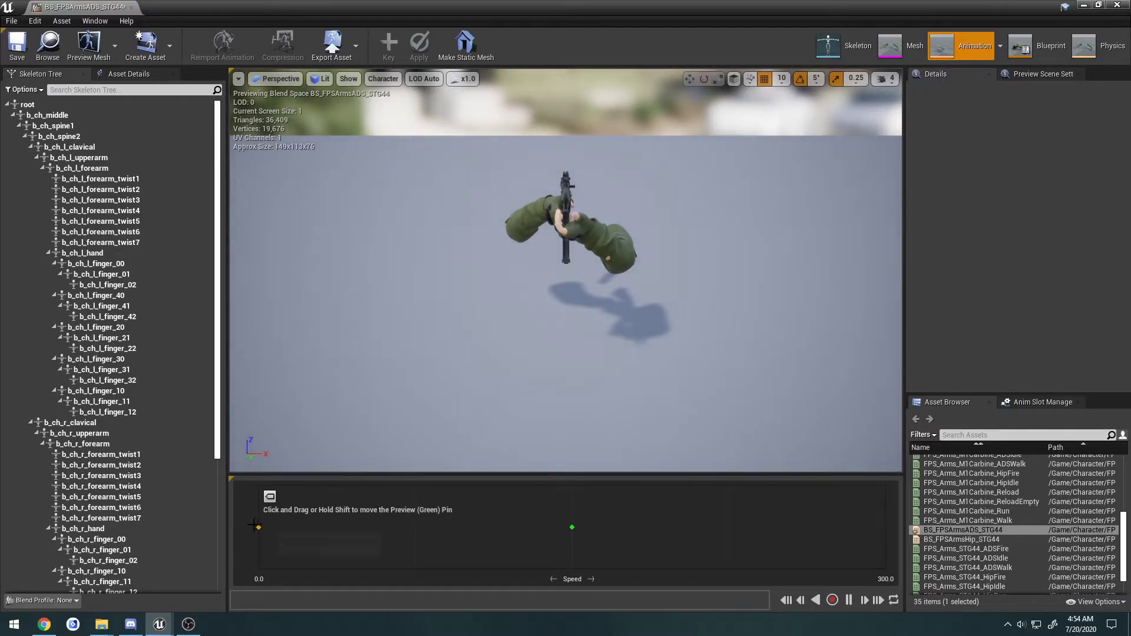
pyautogui.press('Delete')
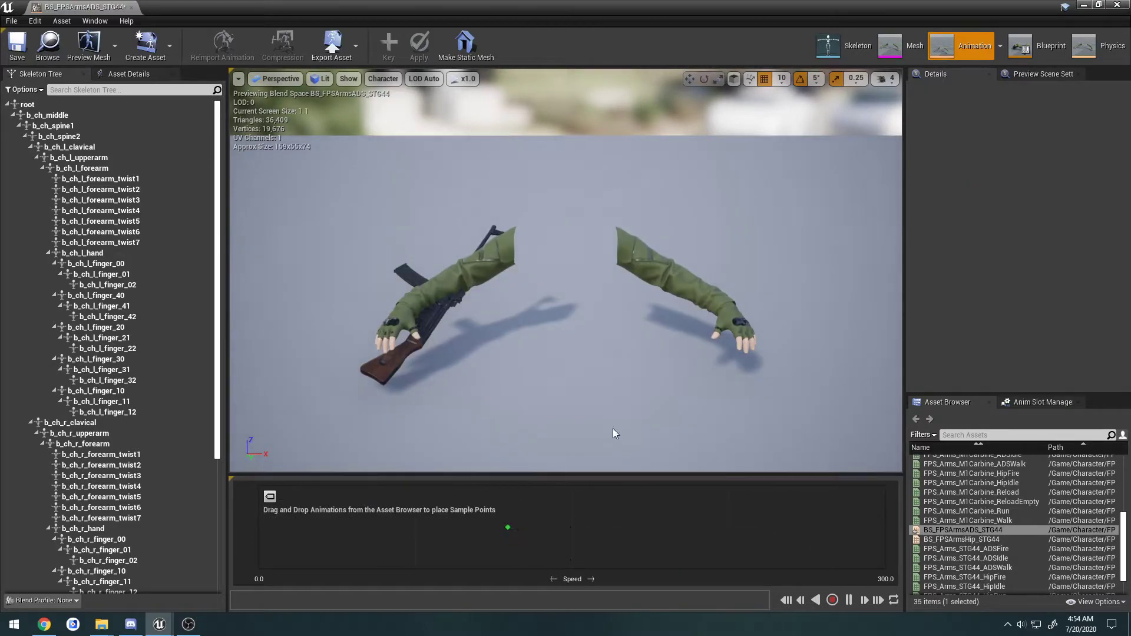
pyautogui.click(1008, 556)
pyautogui.moveTo(1008, 556); pyautogui.dragTo(259, 528)
pyautogui.moveTo(1039, 569); pyautogui.dragTo(885, 527)
pyautogui.click(17, 51)
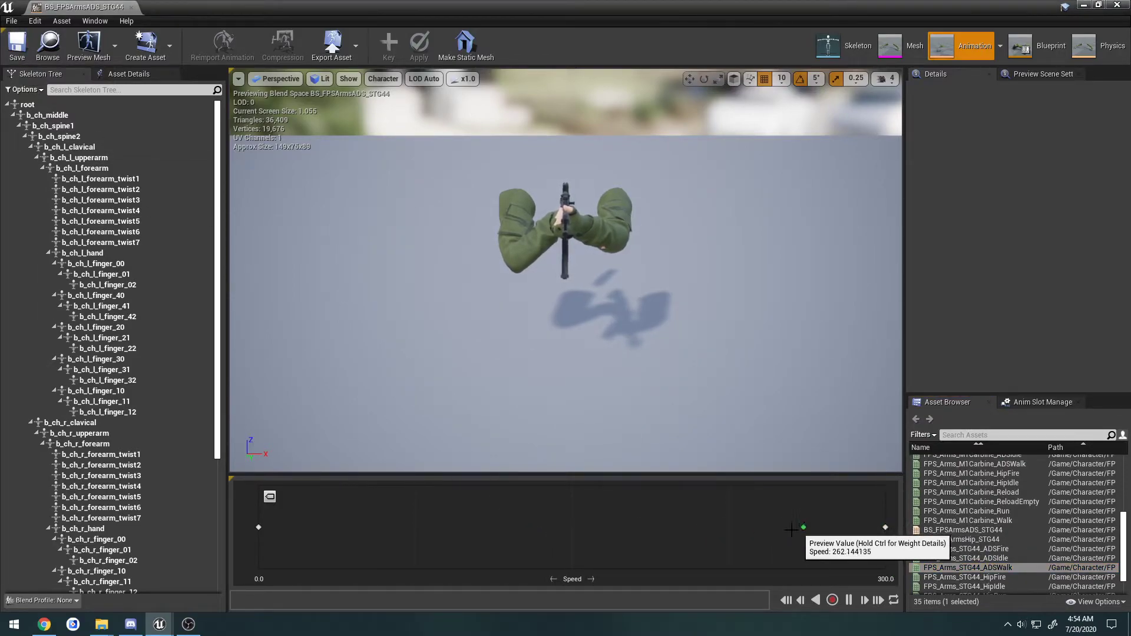
pyautogui.click(132, 7)
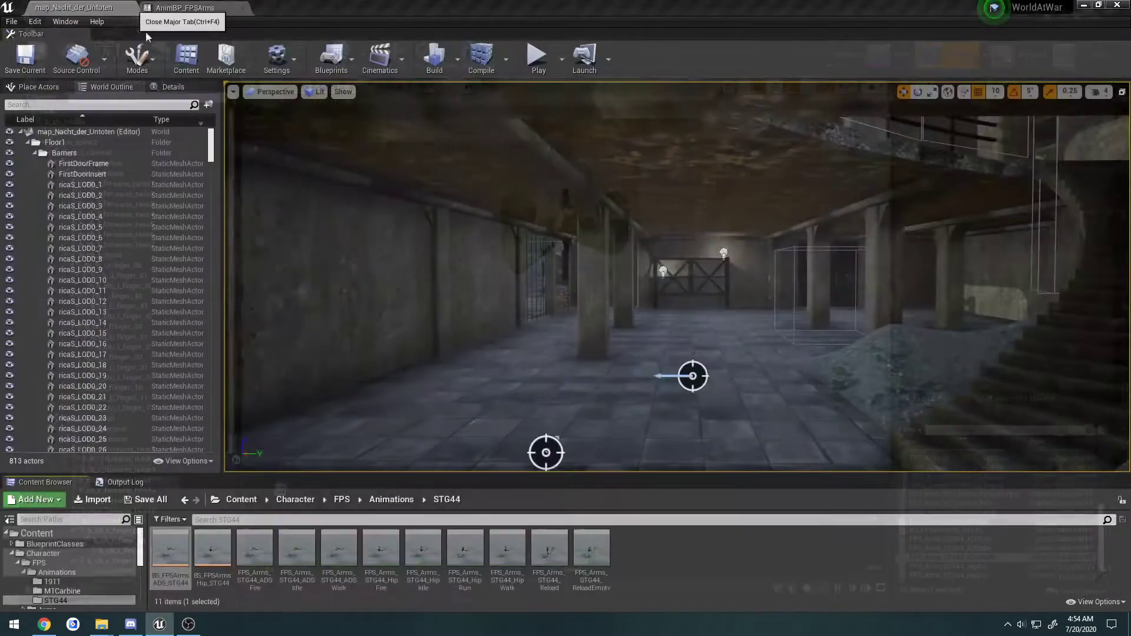
# In the STG44 Hip state of AnimBP_FPSArms, replace the M1Carbine blend space player with BS_FPSArmsHip_STG44, wired between Speed and the output pose
pyautogui.click(185, 8)
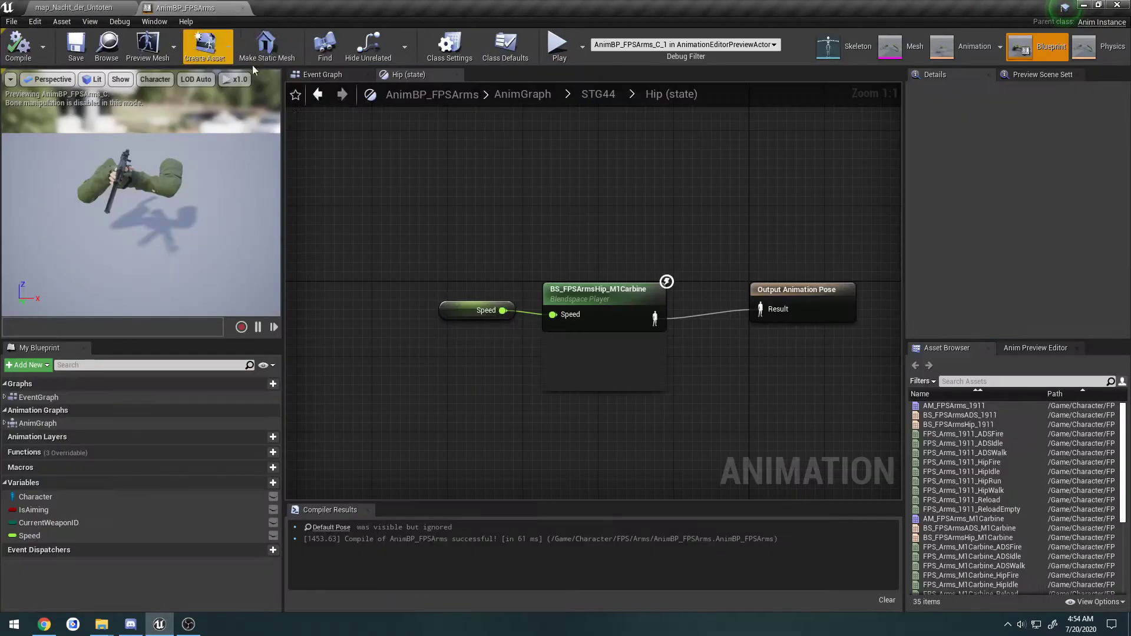
pyautogui.click(608, 309)
pyautogui.press('Delete')
pyautogui.scroll(-3, 1023, 529)
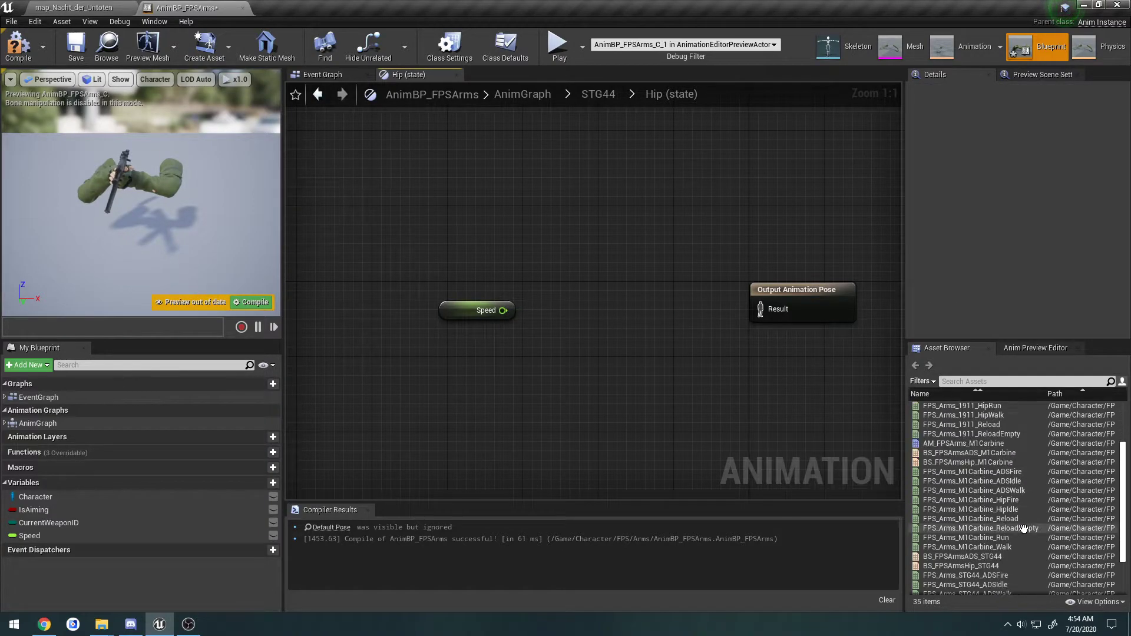
pyautogui.scroll(-2, 1023, 529)
pyautogui.moveTo(1001, 509); pyautogui.dragTo(577, 302)
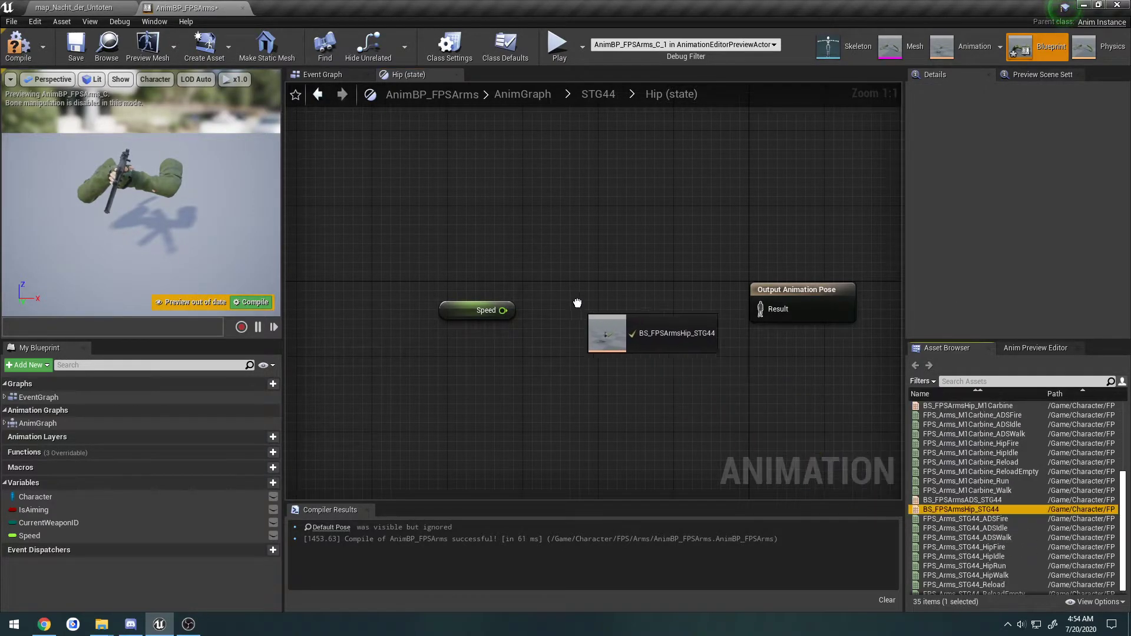
pyautogui.moveTo(670, 328); pyautogui.dragTo(755, 316)
pyautogui.moveTo(581, 325); pyautogui.dragTo(519, 316)
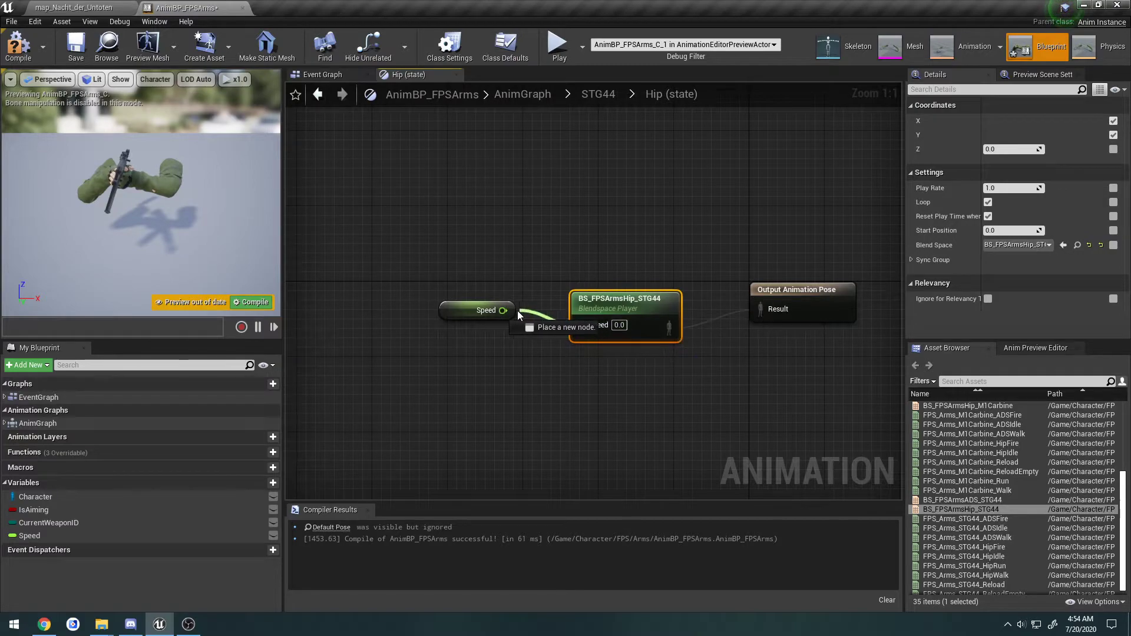
# In the STG44 ADS state, replace the blend space player with BS_FPSArmsADS_STG44, wire it to Speed and the output pose, and save the blueprint
pyautogui.hotkey('alt', 'Left')
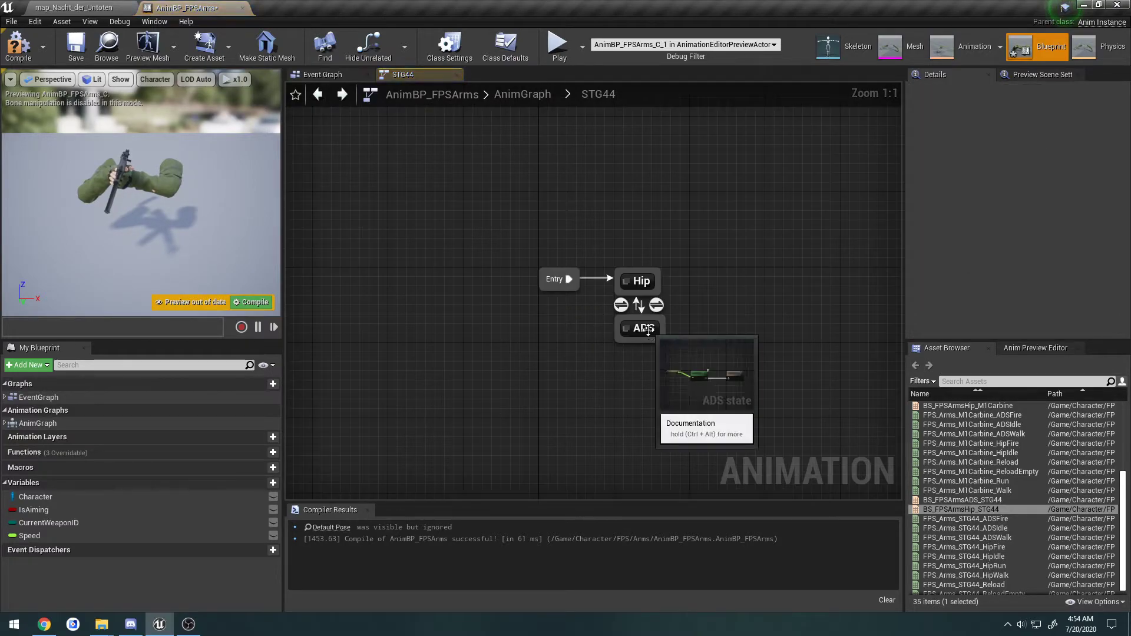
pyautogui.doubleClick(626, 321)
pyautogui.click(625, 318)
pyautogui.press('Delete')
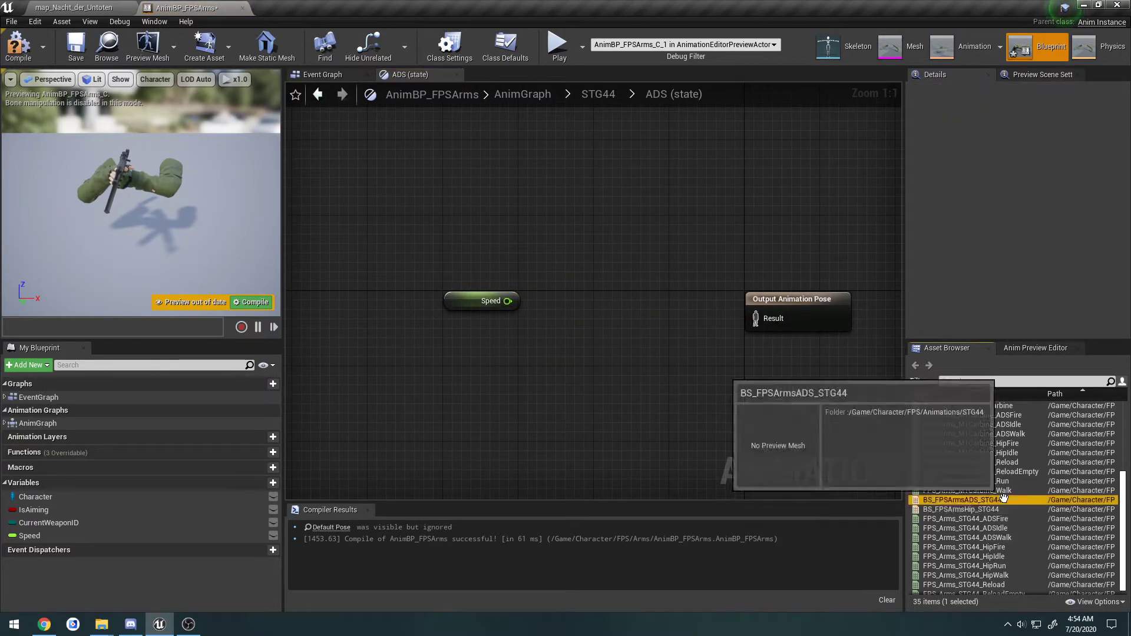
pyautogui.moveTo(962, 499); pyautogui.dragTo(509, 306)
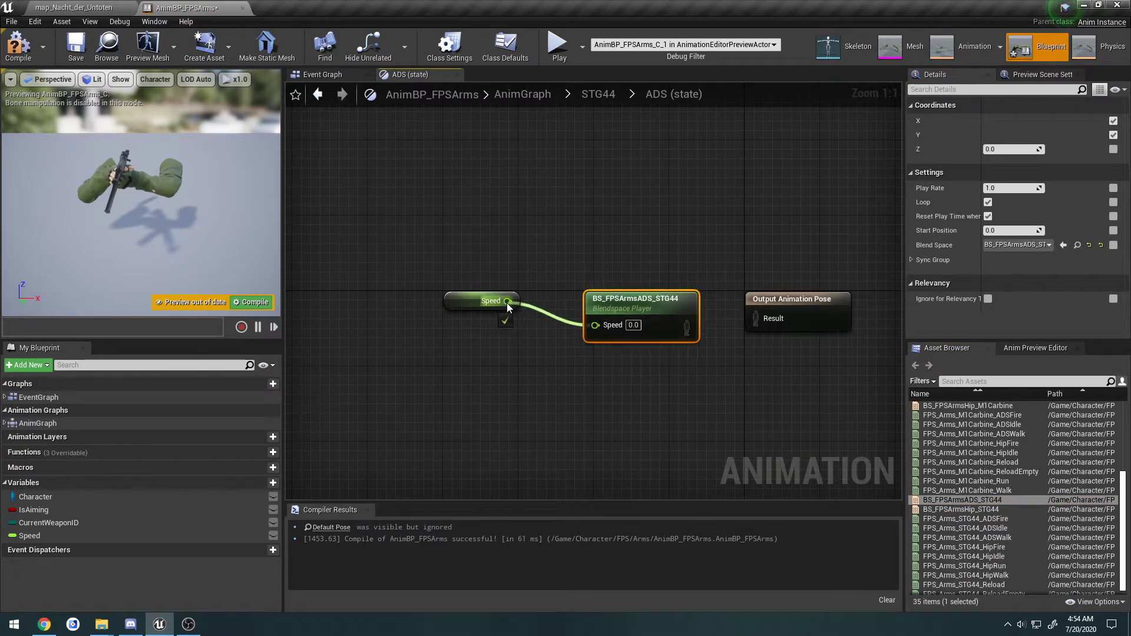
pyautogui.moveTo(685, 327); pyautogui.dragTo(756, 318)
pyautogui.moveTo(637, 313); pyautogui.dragTo(618, 312)
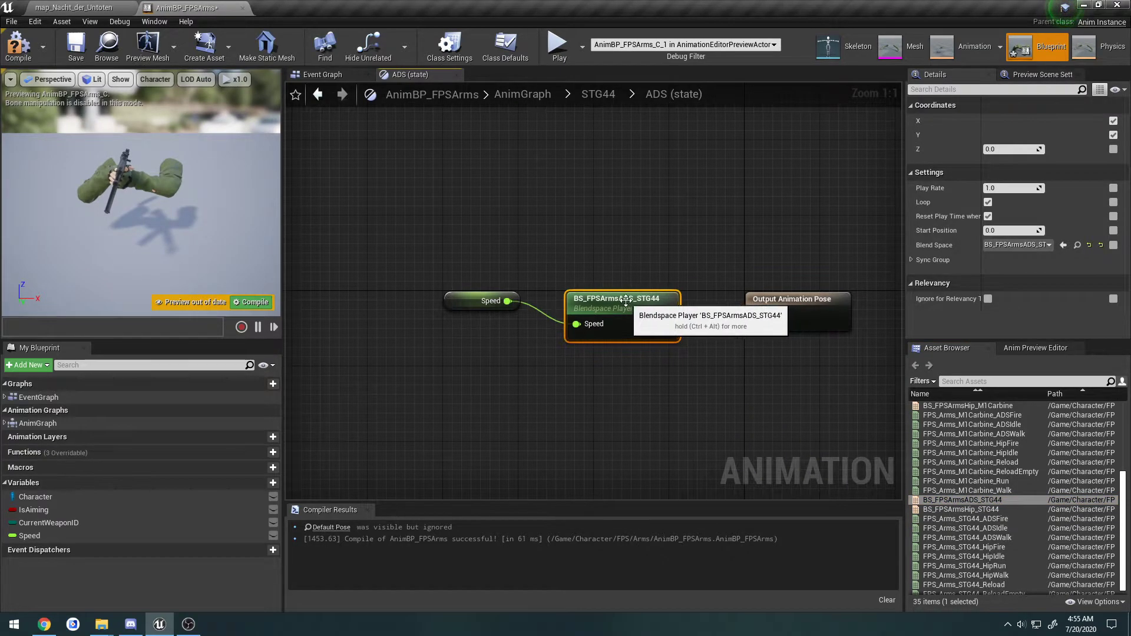
pyautogui.click(76, 47)
pyautogui.doubleClick(416, 168)
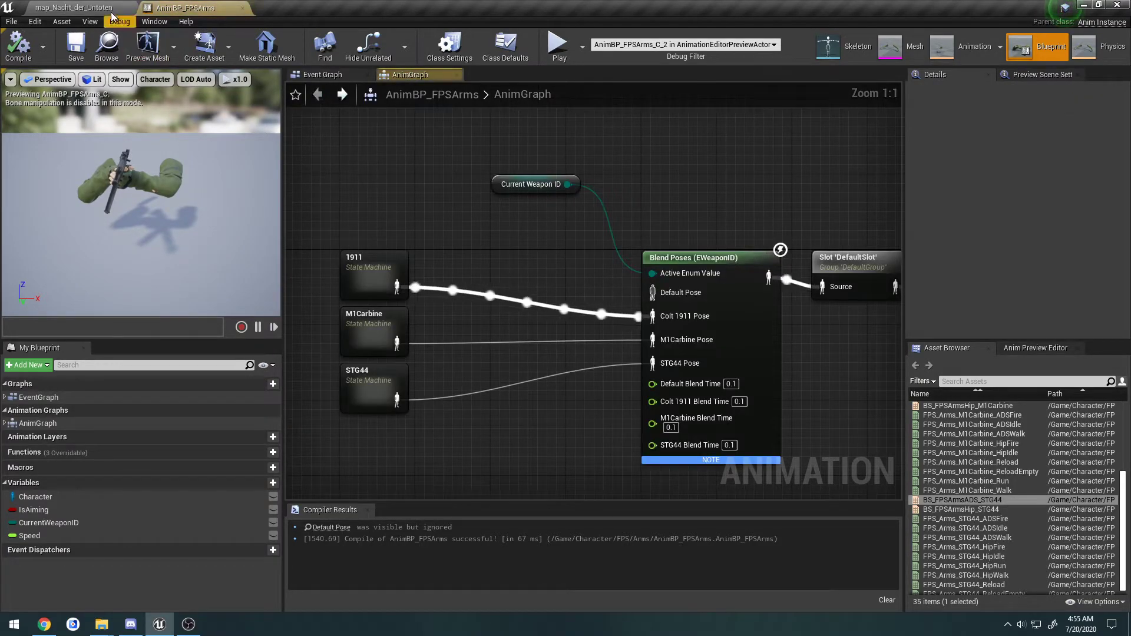
# Copy the AM_FPSArms_M1Carbine montage into the STG44 animations folder and rename the copy as AM_FPSArms_STG44
pyautogui.click(61, 5)
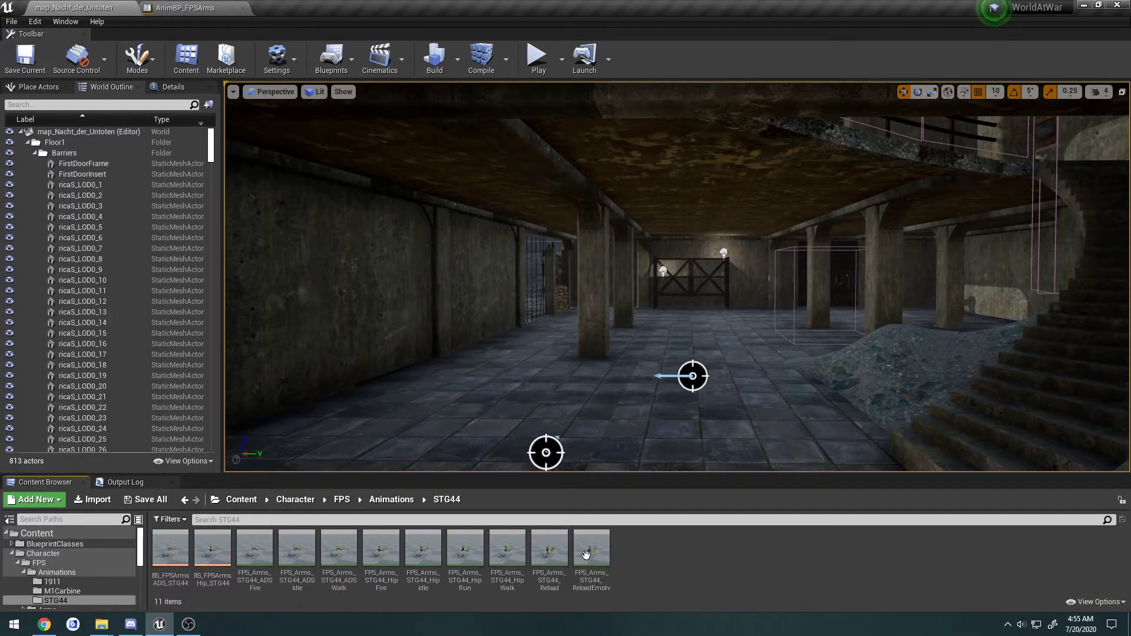
pyautogui.click(384, 501)
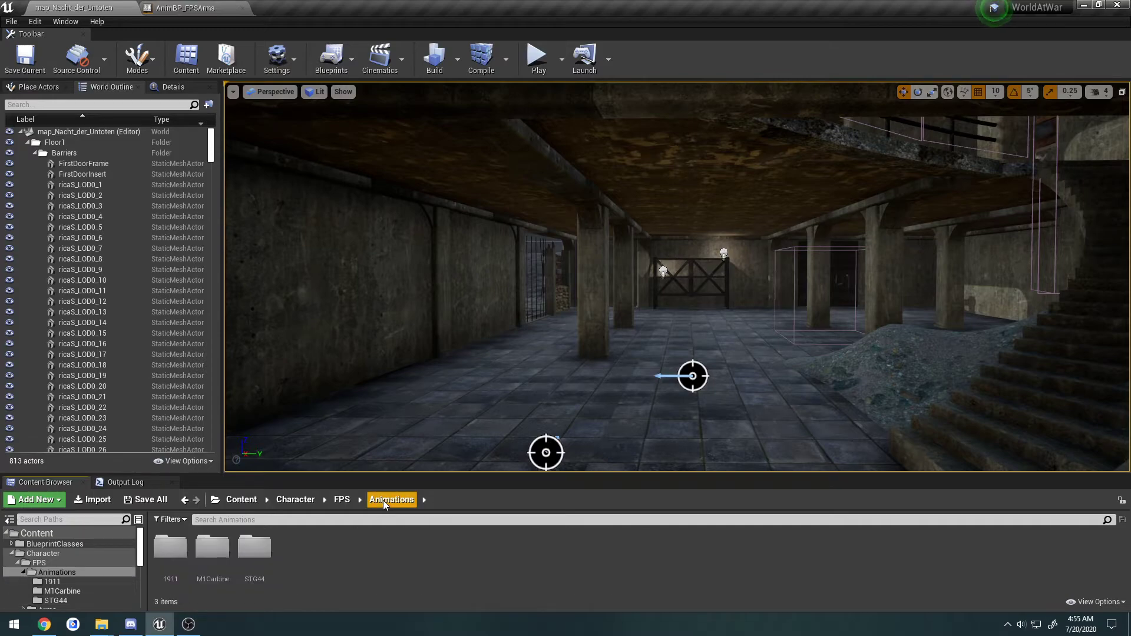
pyautogui.doubleClick(210, 556)
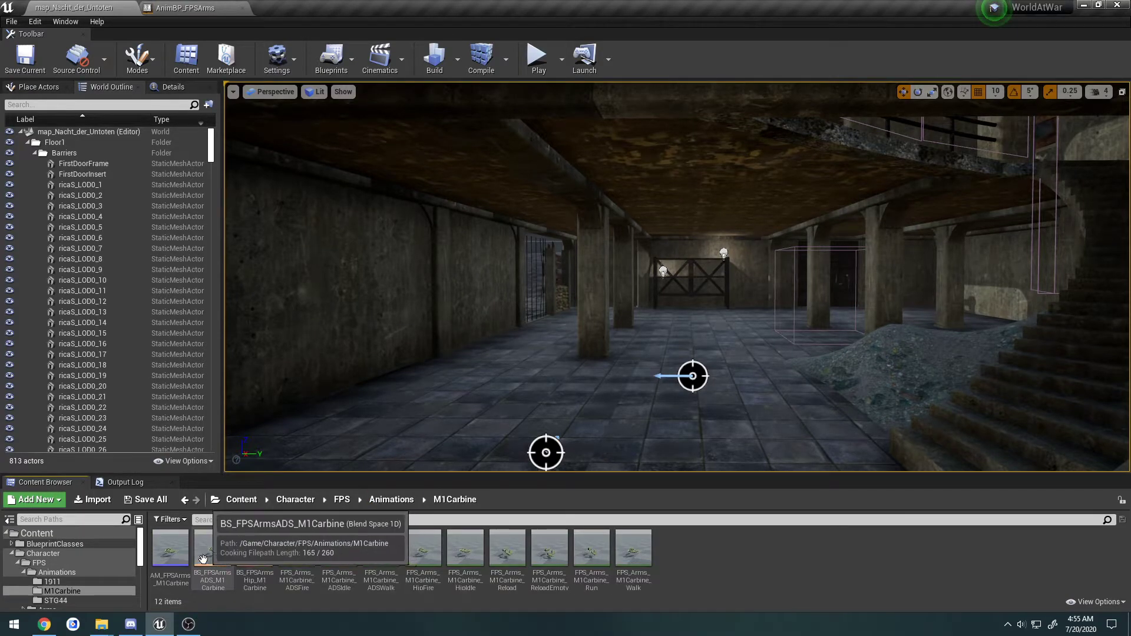
pyautogui.click(175, 549)
pyautogui.hotkey('alt', 'Left')
pyautogui.click(257, 548)
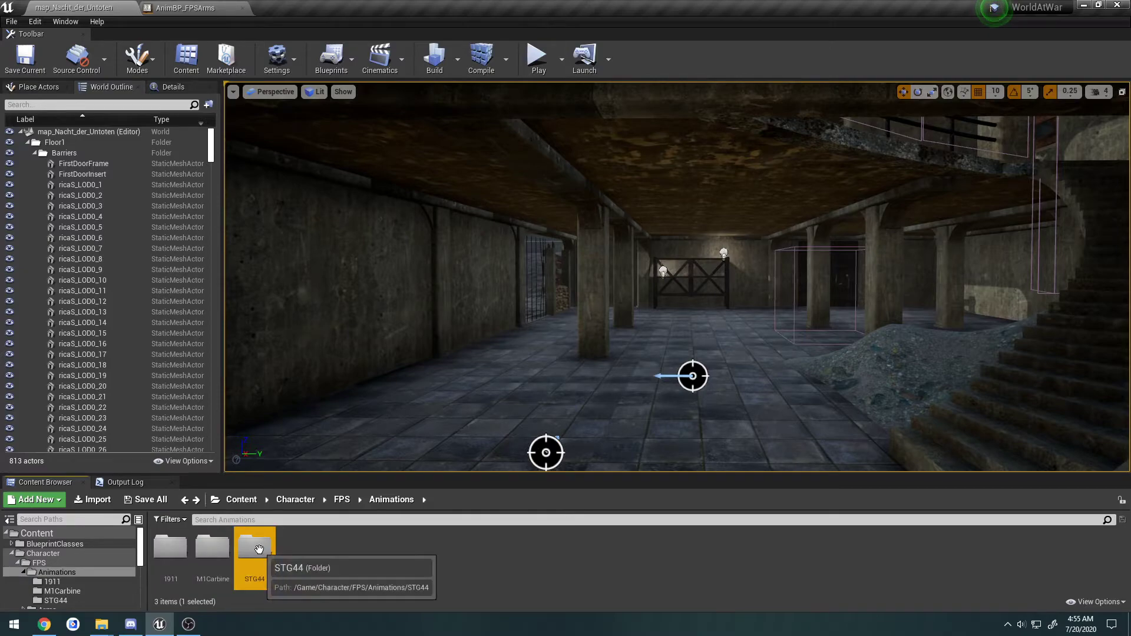
pyautogui.click(504, 563)
pyautogui.doubleClick(253, 545)
pyautogui.hotkey('ctrl', 'v')
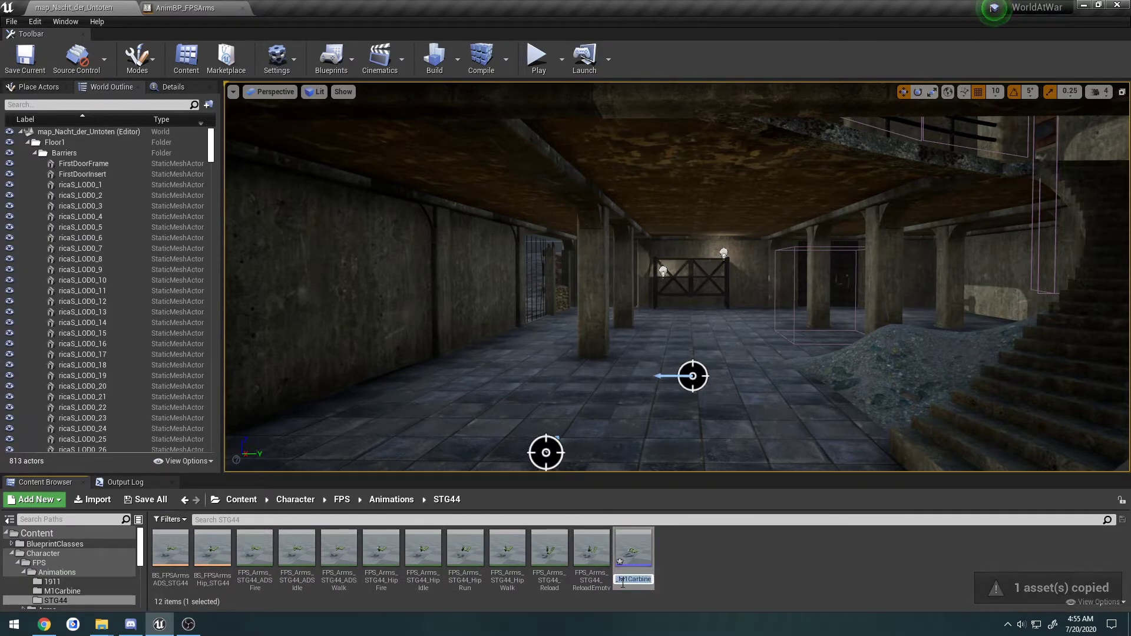
pyautogui.write('STG44')
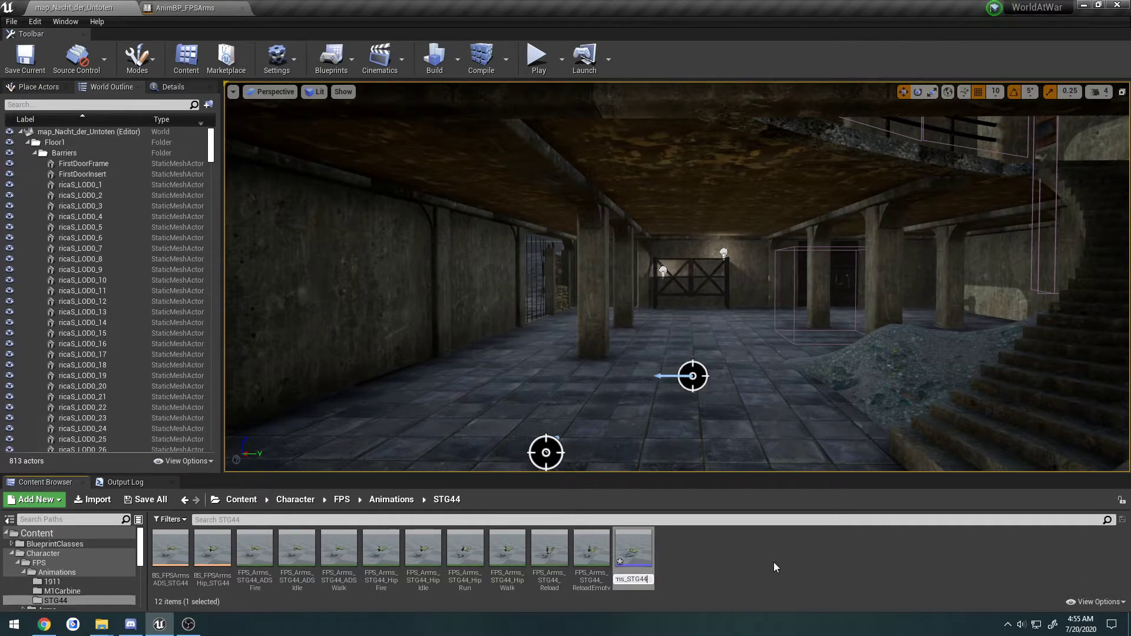
pyautogui.press('Return')
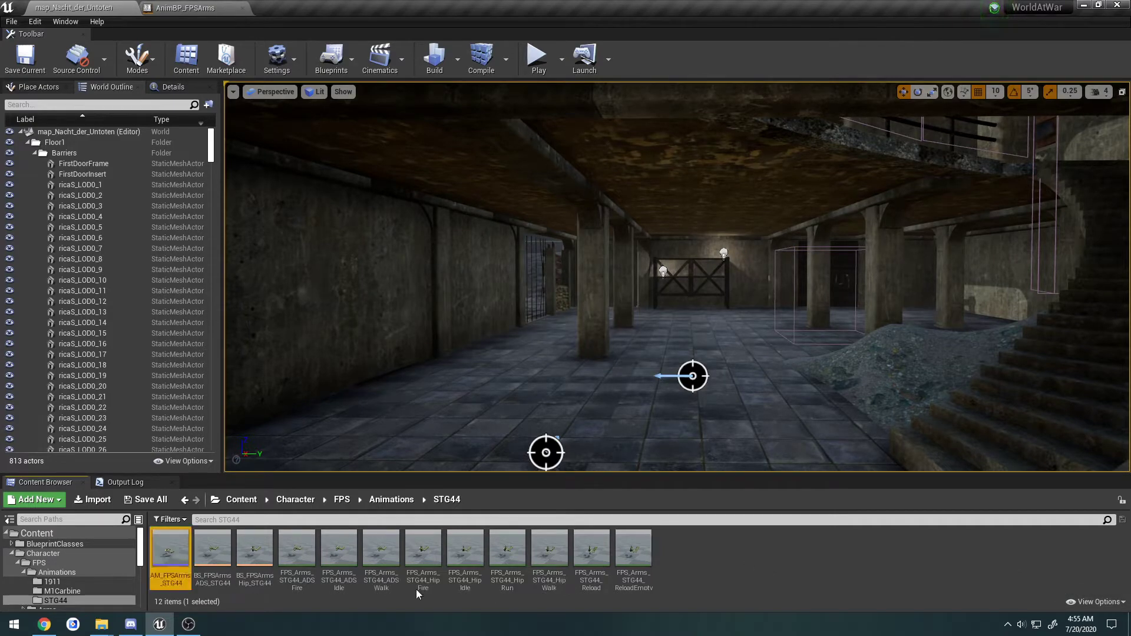
# Open the AM_FPSArms_STG44 montage and replace the FPS_Arms_M1Carbine_ReloadEmpty segment with FPS_Arms_STG44_ReloadEmpty
pyautogui.doubleClick(170, 550)
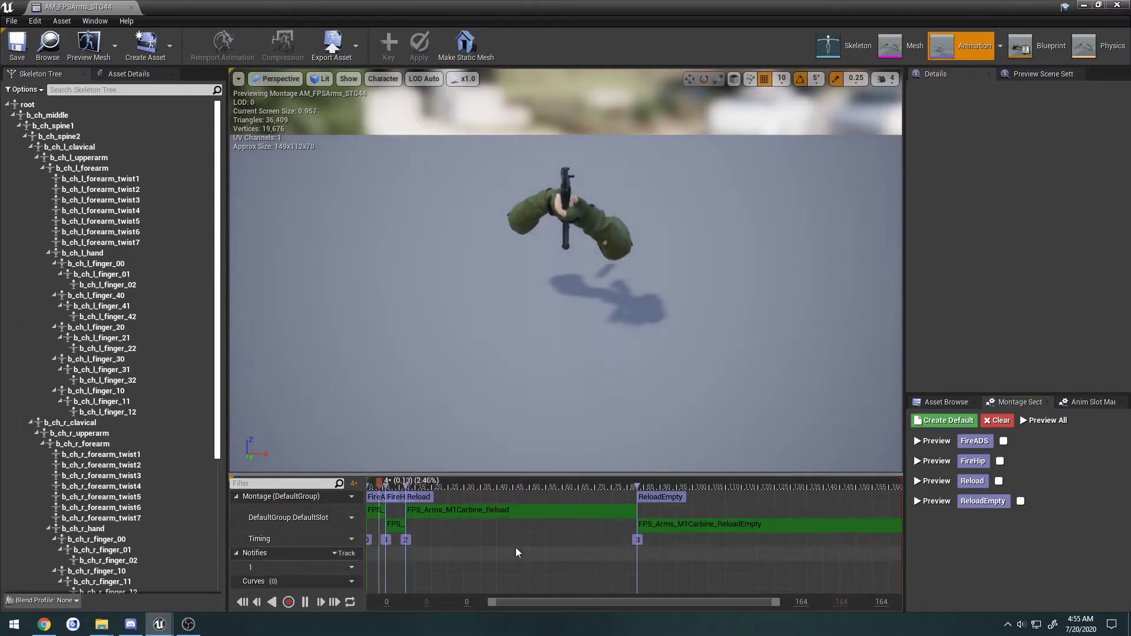
pyautogui.click(945, 401)
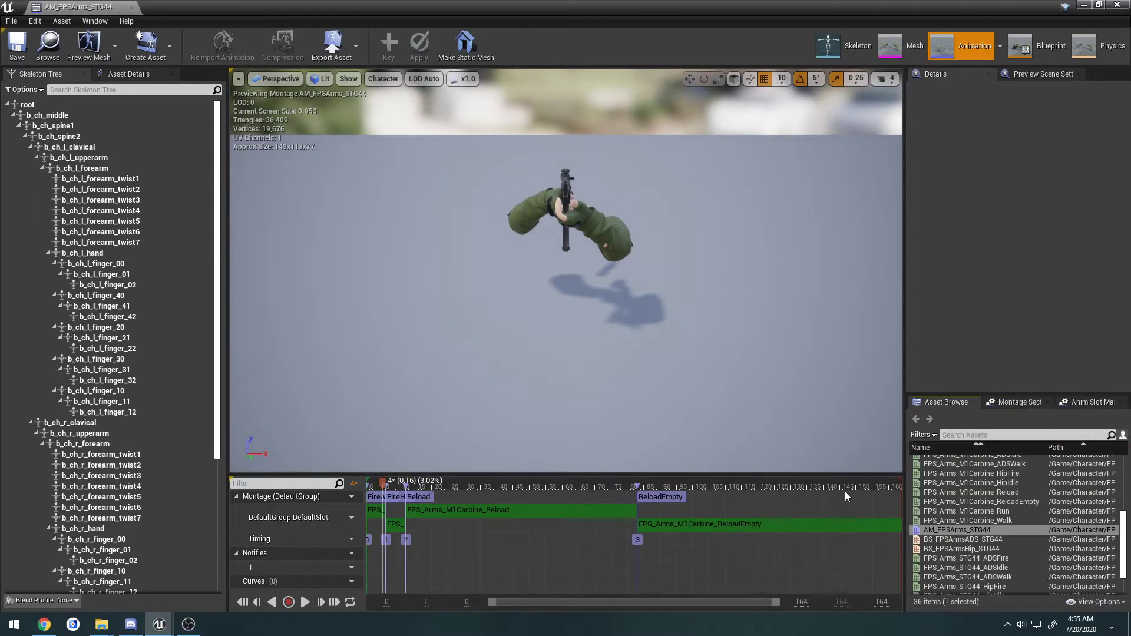
pyautogui.click(733, 527)
pyautogui.press('Delete')
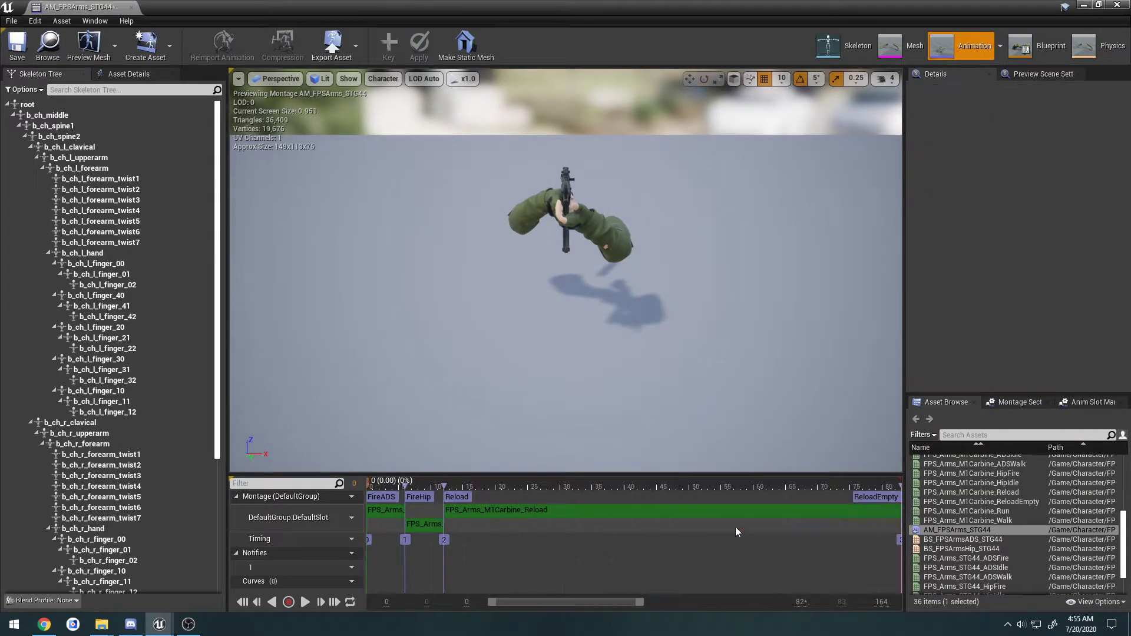
pyautogui.scroll(-1, 1001, 539)
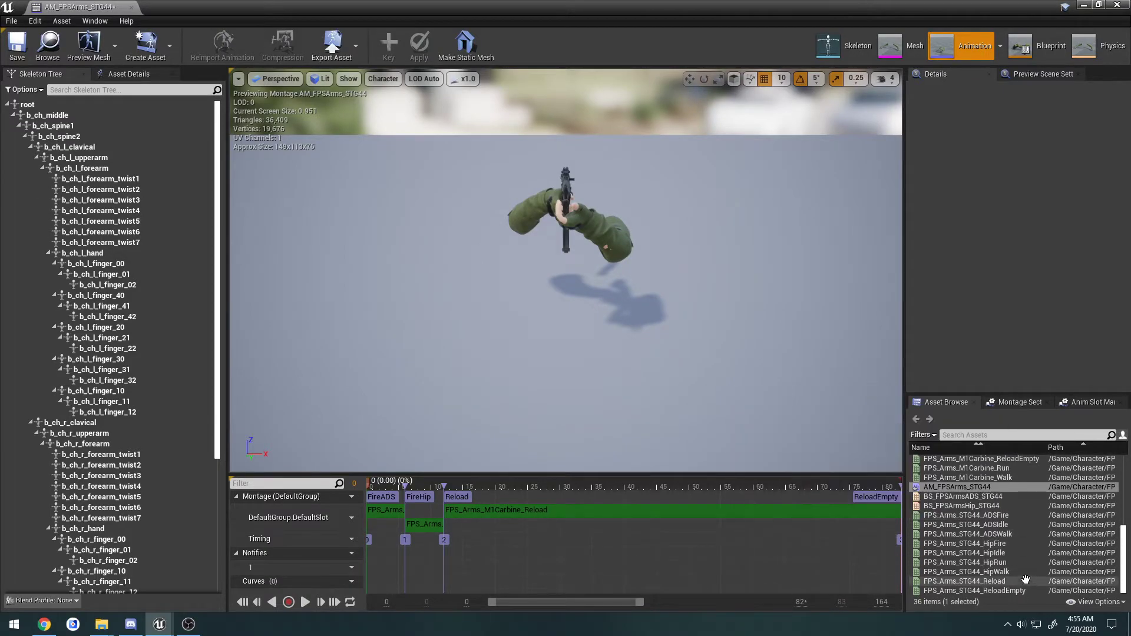
pyautogui.moveTo(972, 590); pyautogui.dragTo(795, 521)
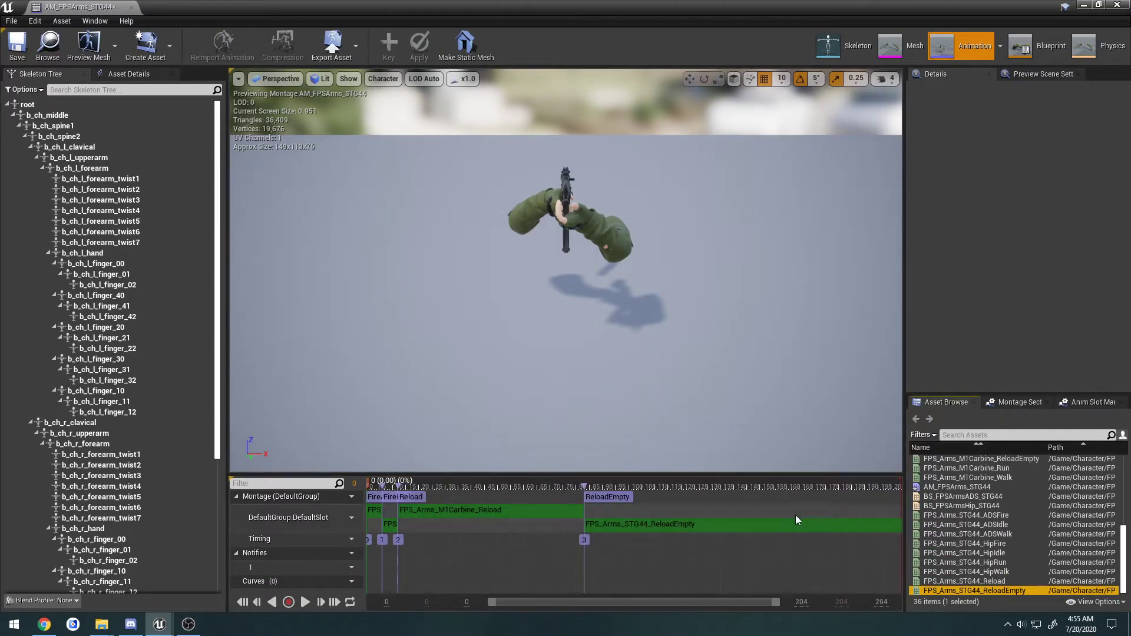
# Delete the FPS_Arms_M1Carbine_Reload segment from the montage and add FPS_Arms_STG44_Reload at the end of the track
pyautogui.click(521, 510)
pyautogui.press('Delete')
pyautogui.moveTo(964, 581); pyautogui.dragTo(678, 525)
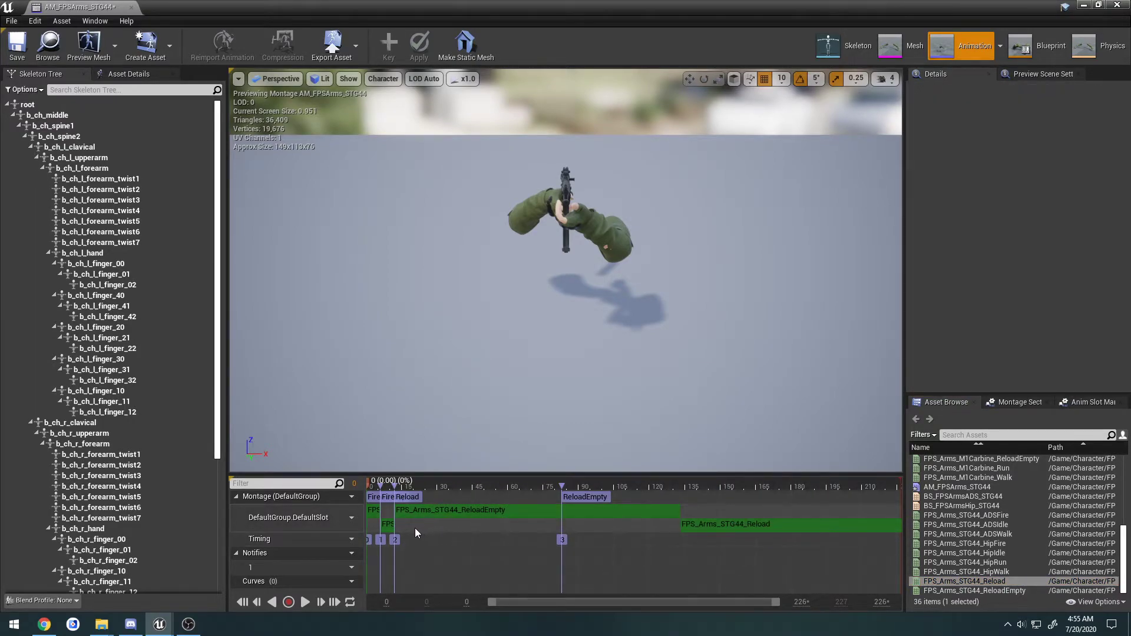
pyautogui.scroll(5, 412, 536)
pyautogui.moveTo(411, 536); pyautogui.dragTo(603, 556, button='right')
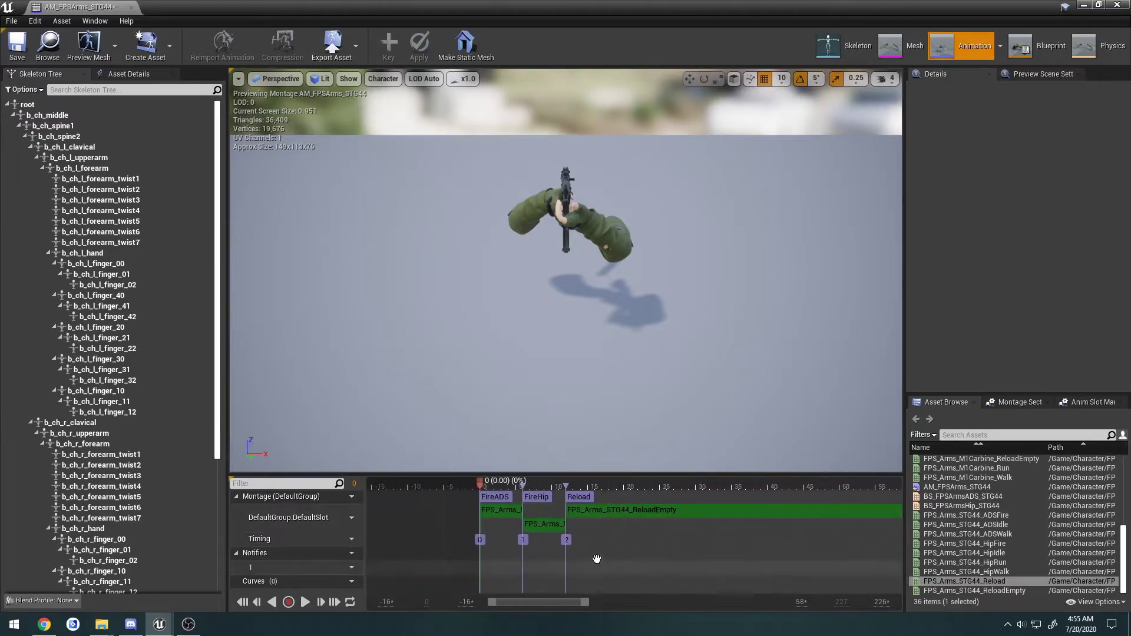
# Replace the M1 Carbine hip-fire segment in the montage with FPS_Arms_STG44_HipFire
pyautogui.click(538, 524)
pyautogui.press('Delete')
pyautogui.scroll(-5, 538, 524)
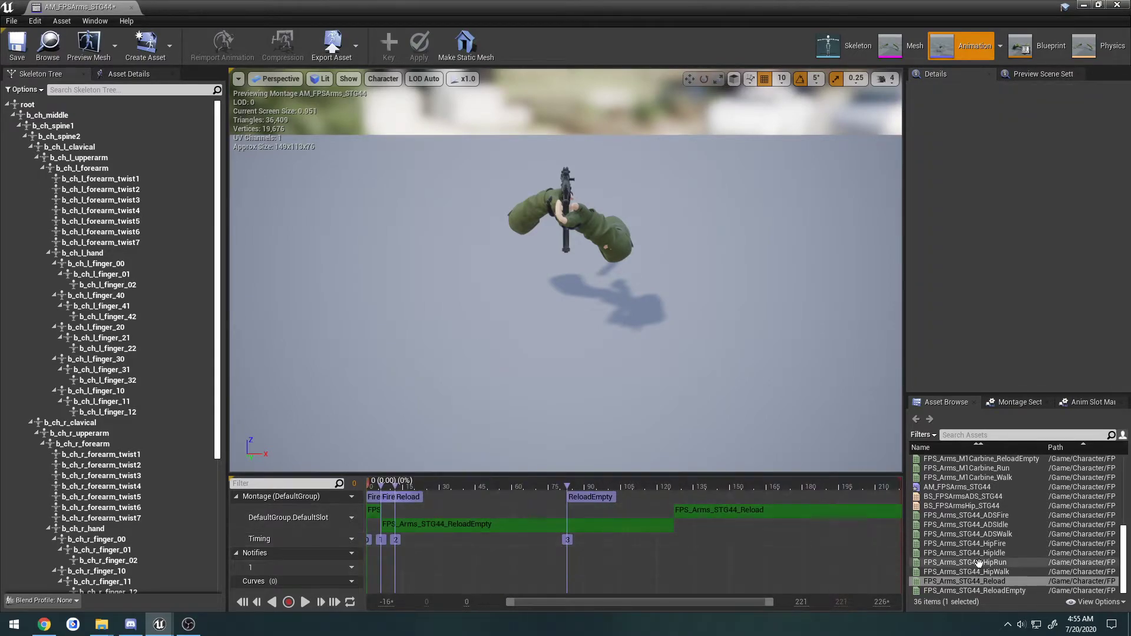
pyautogui.moveTo(966, 544); pyautogui.dragTo(383, 522)
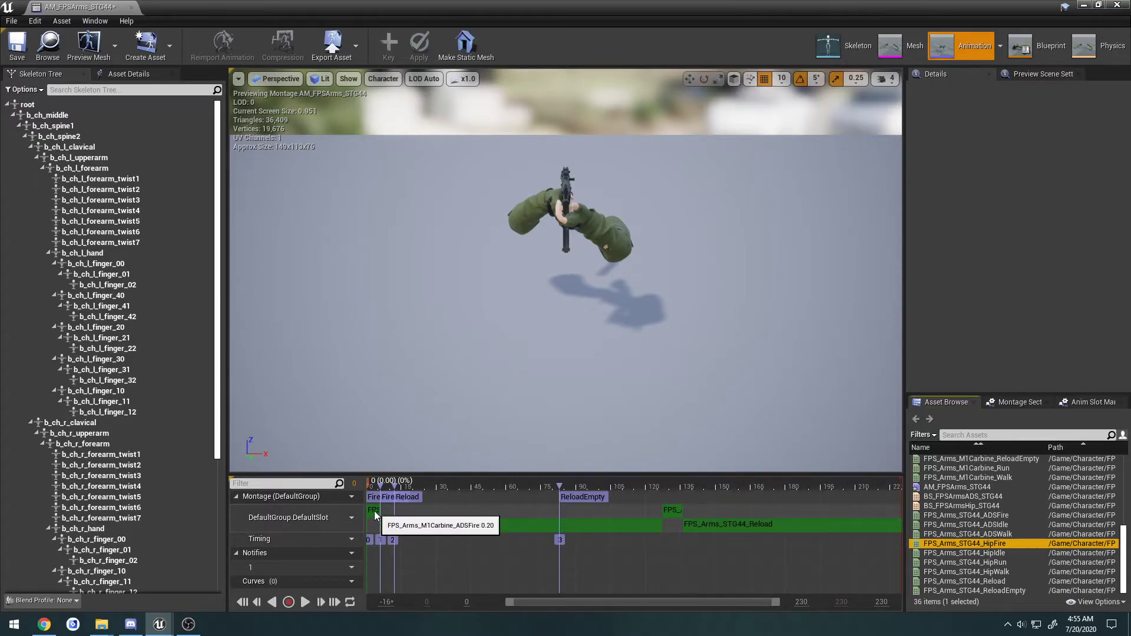
# Delete the FPS_Arms_M1Carbine_ADSFire segment and add FPS_Arms_STG44_ADSFire at the start of the montage track
pyautogui.click(375, 516)
pyautogui.press('Delete')
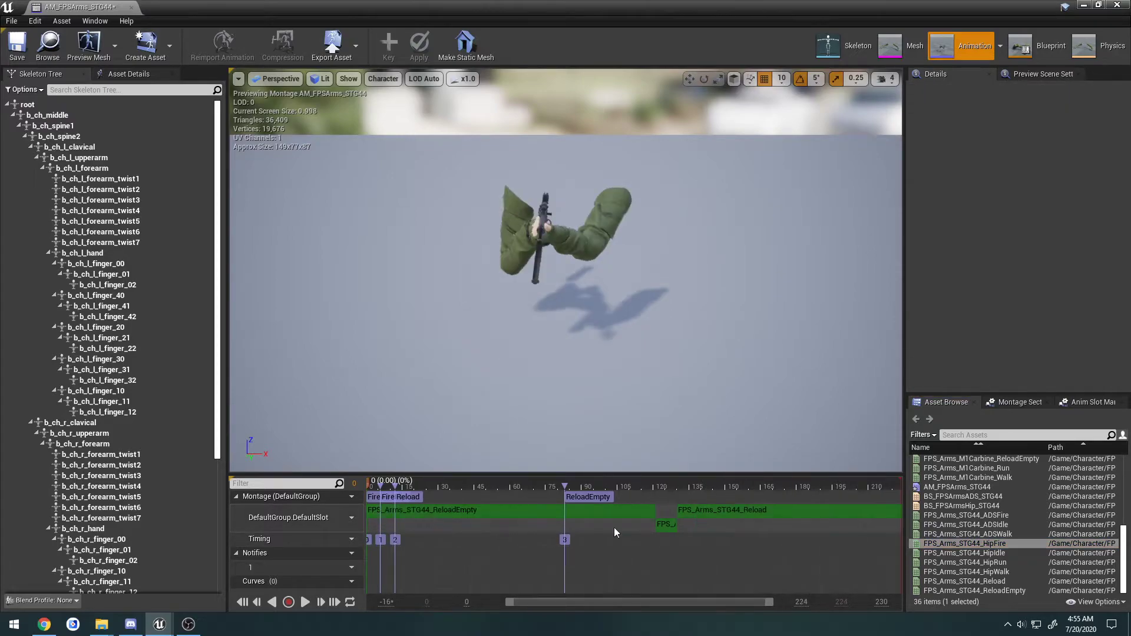
pyautogui.click(1002, 516)
pyautogui.moveTo(1001, 515); pyautogui.dragTo(371, 524)
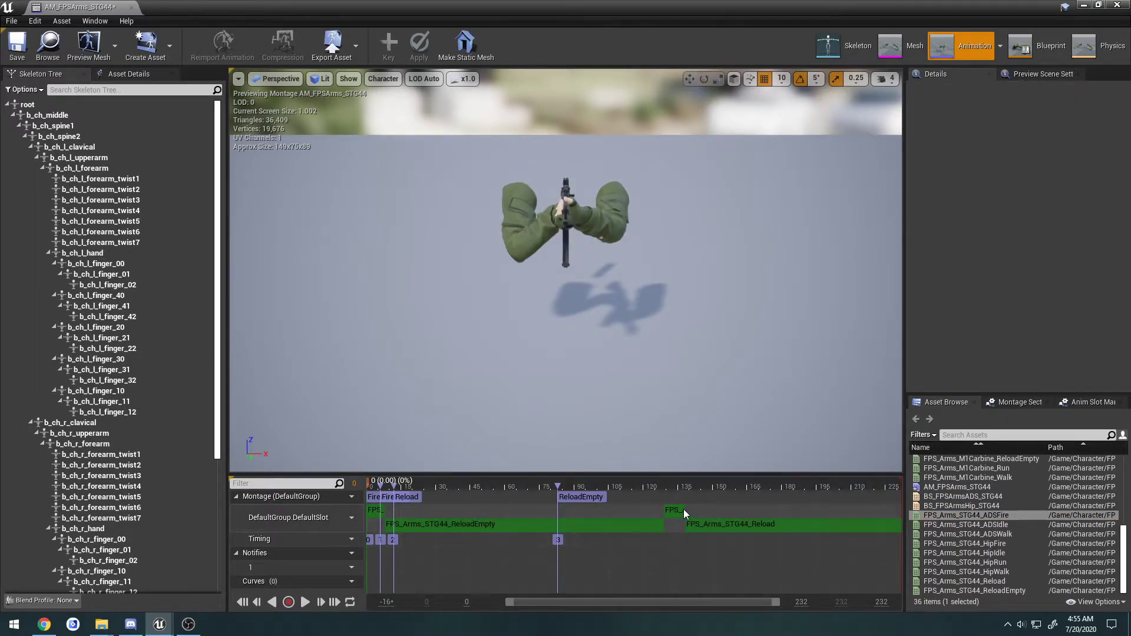
# Reorder the montage segments so HipFire follows ADSFire and FPS_Arms_STG44_Reload precedes FPS_Arms_STG44_ReloadEmpty
pyautogui.moveTo(683, 514); pyautogui.dragTo(394, 510)
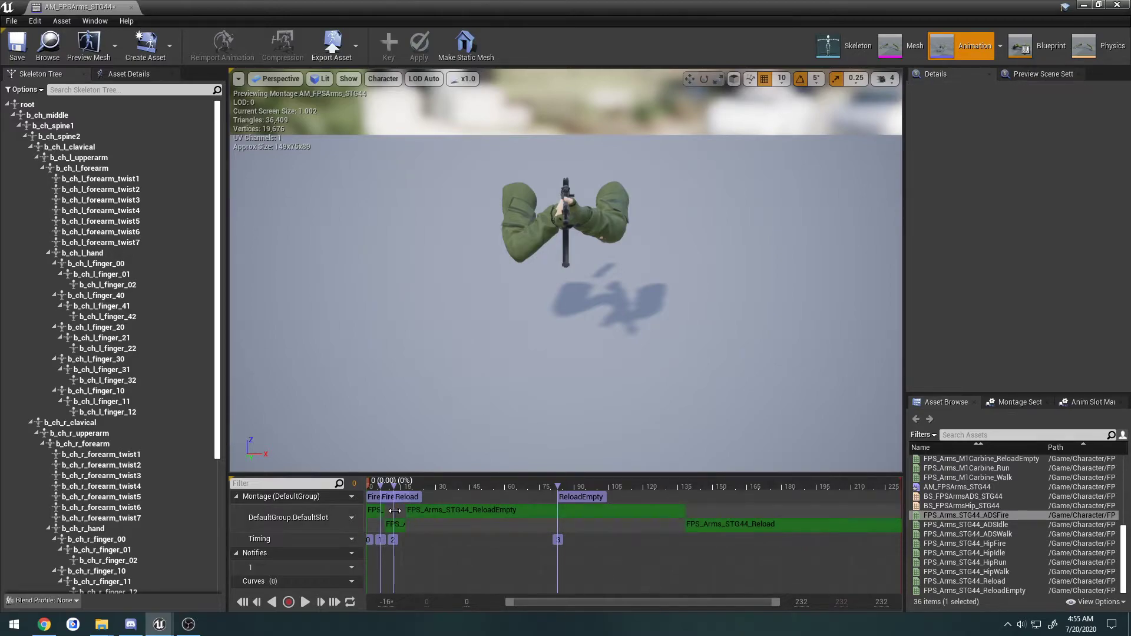
pyautogui.moveTo(779, 525); pyautogui.dragTo(482, 514)
pyautogui.moveTo(599, 523); pyautogui.dragTo(393, 510)
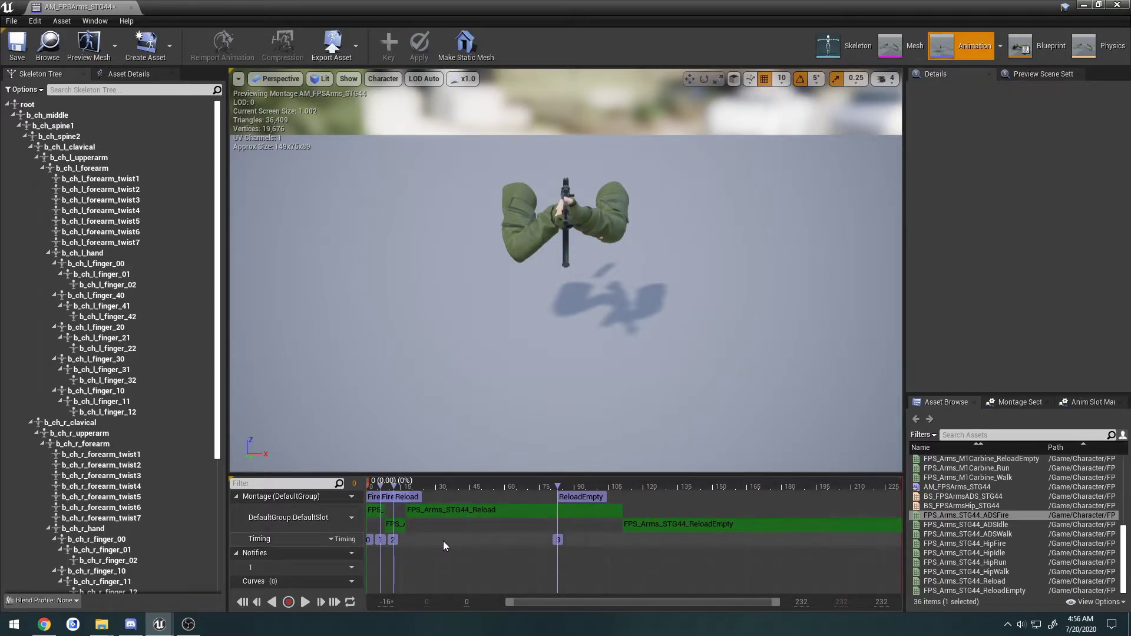
# Align the ReloadEmpty, Reload and FireHip section markers with the starts of their matching segments and save the montage
pyautogui.scroll(2, 443, 541)
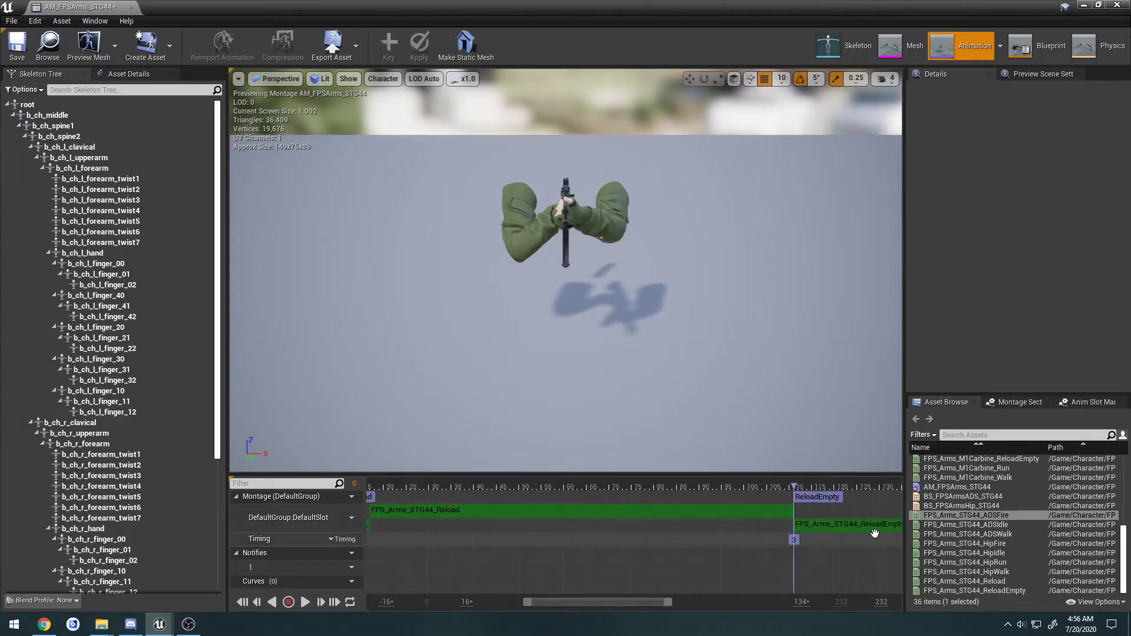
pyautogui.moveTo(714, 534); pyautogui.dragTo(554, 538, button='right')
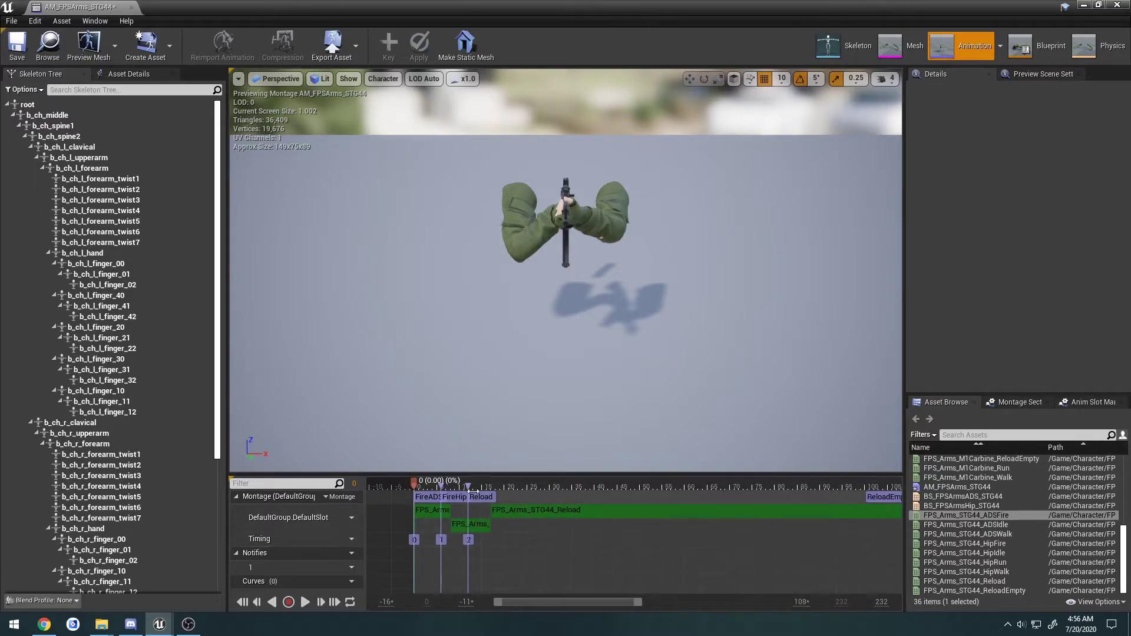
pyautogui.moveTo(492, 486); pyautogui.dragTo(491, 485)
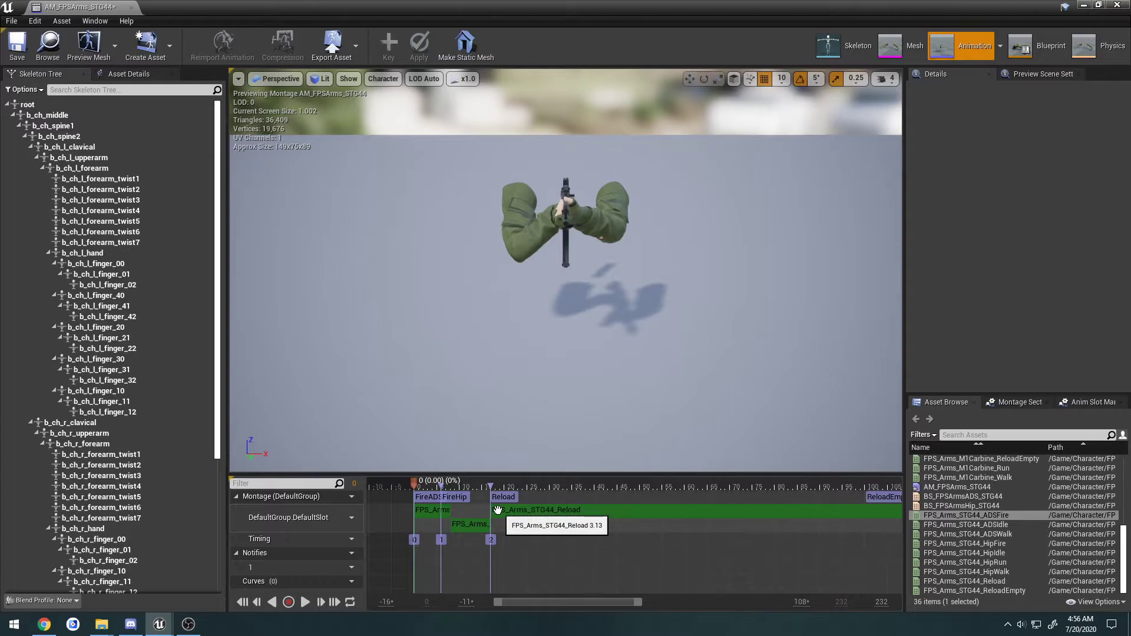
pyautogui.click(452, 485)
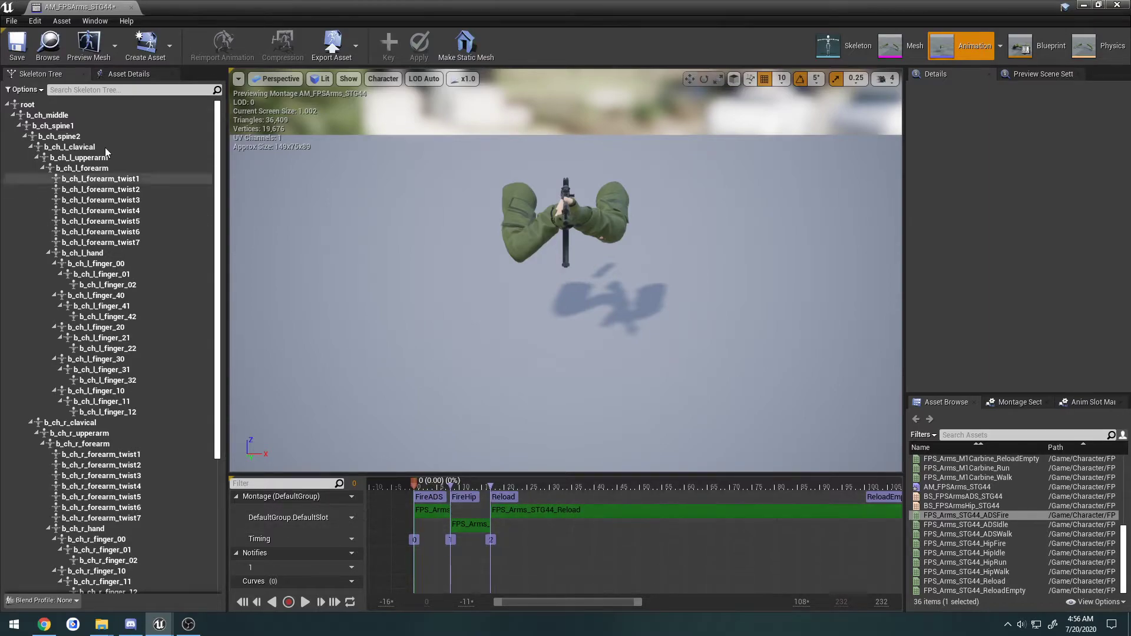
pyautogui.click(17, 47)
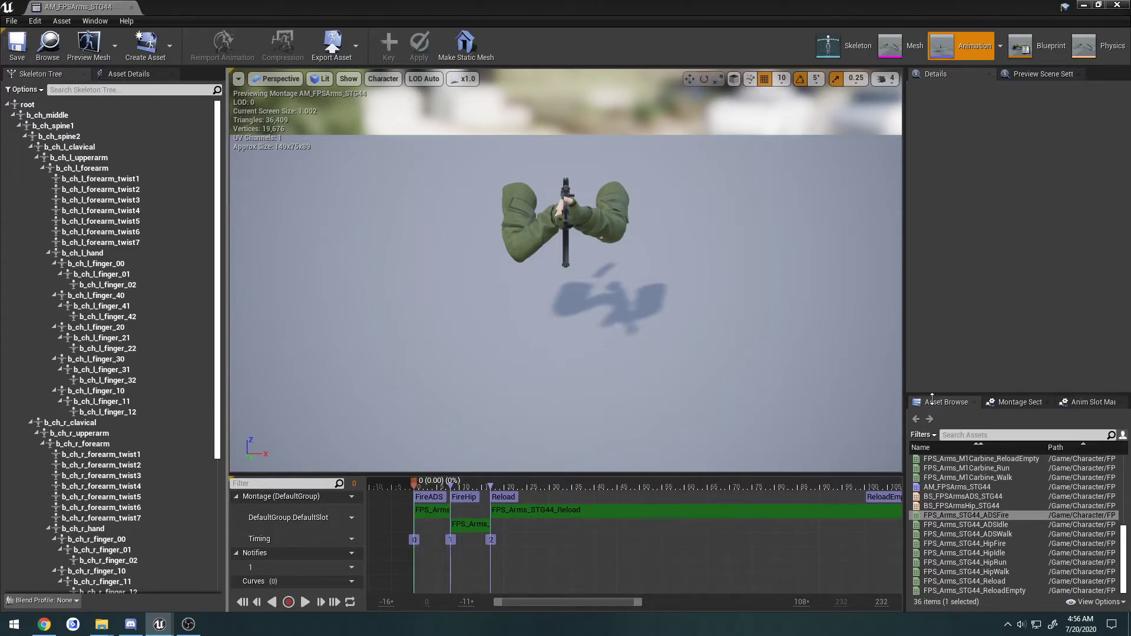
# Review the montage's section list and asset details, and close the montage
pyautogui.click(1011, 402)
pyautogui.click(9, 56)
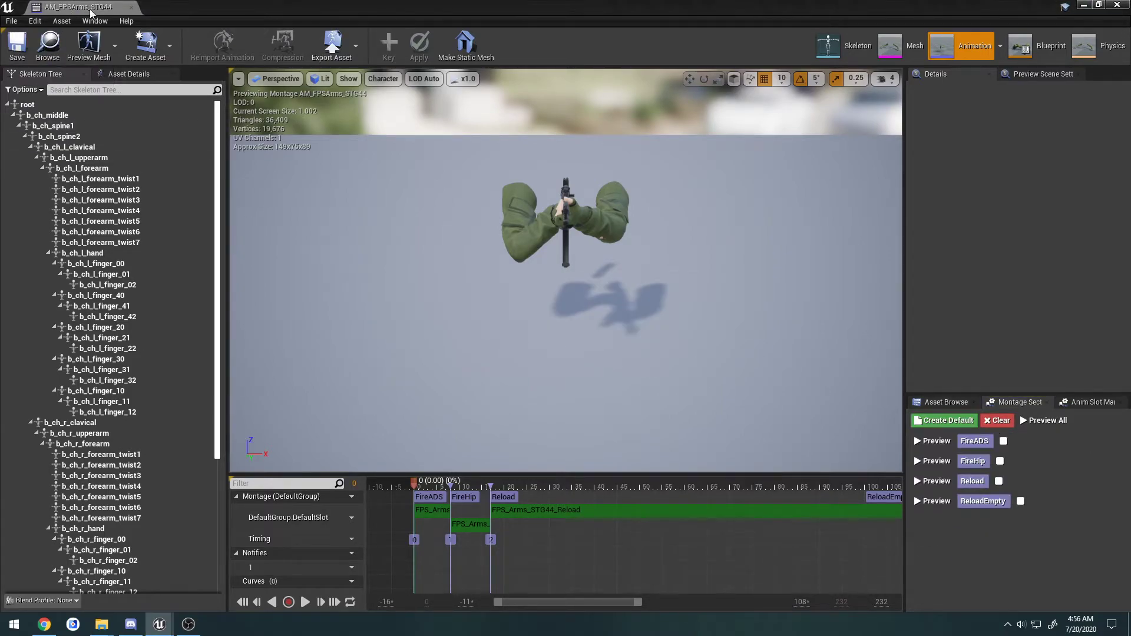
pyautogui.click(127, 76)
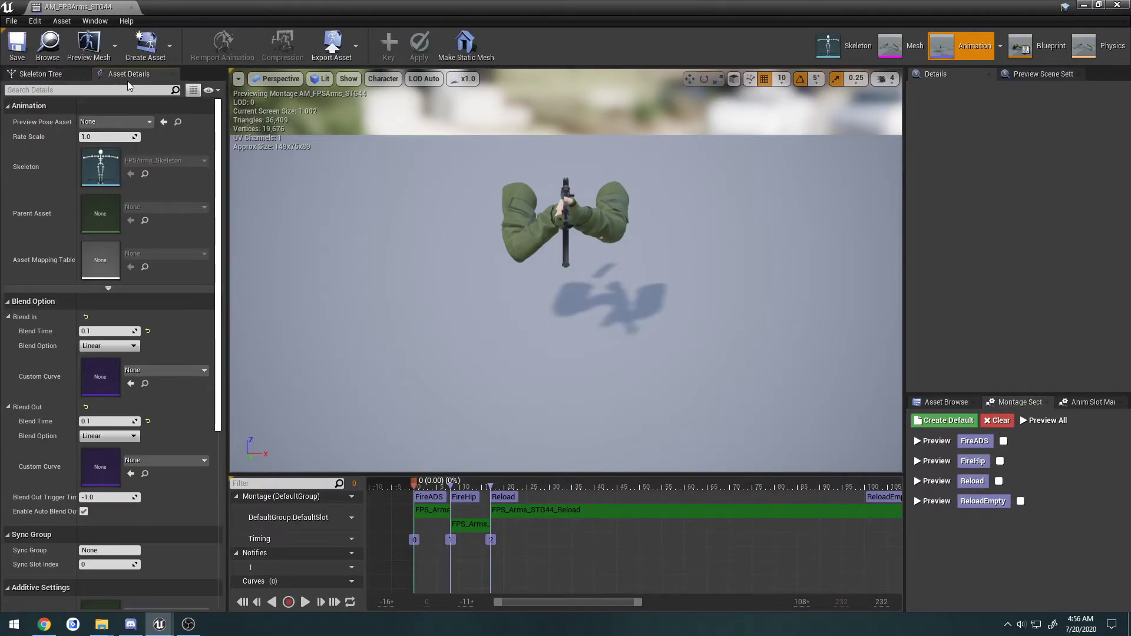
pyautogui.click(130, 7)
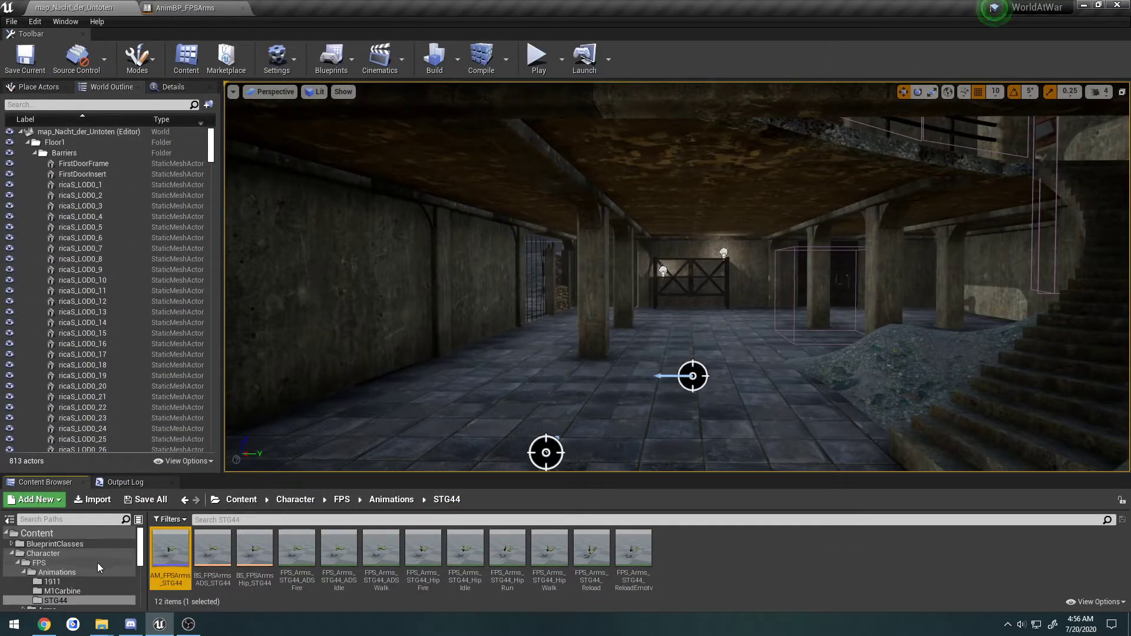
# Browse the C++ classes to WorldAtWar/Public/NaziZombie/Useables/Weapons
pyautogui.scroll(-5, 96, 566)
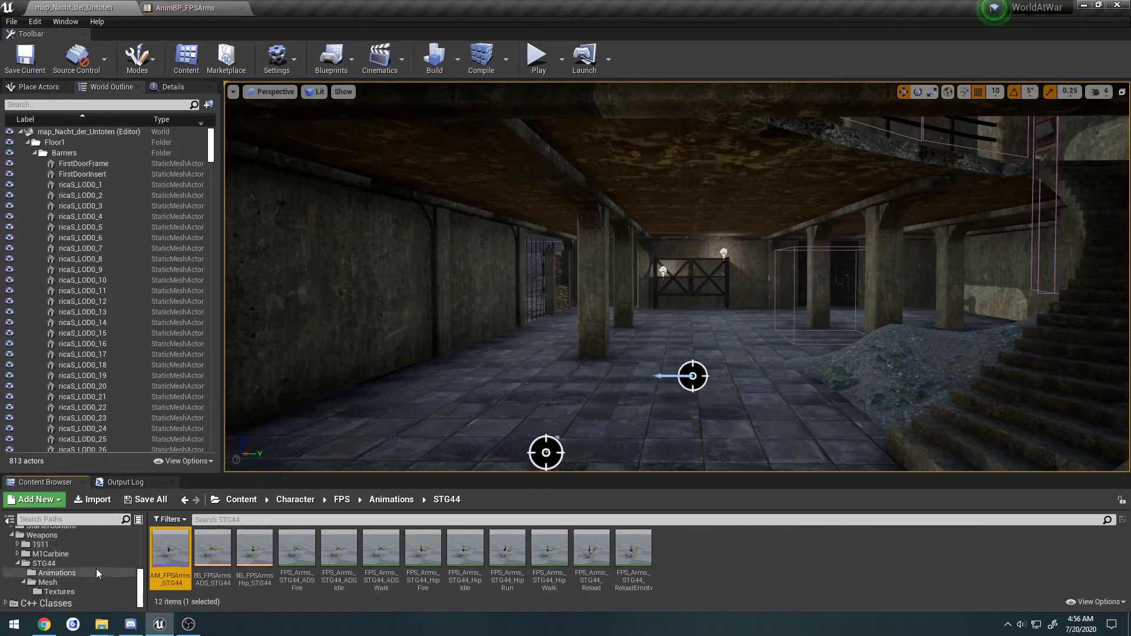
pyautogui.click(73, 602)
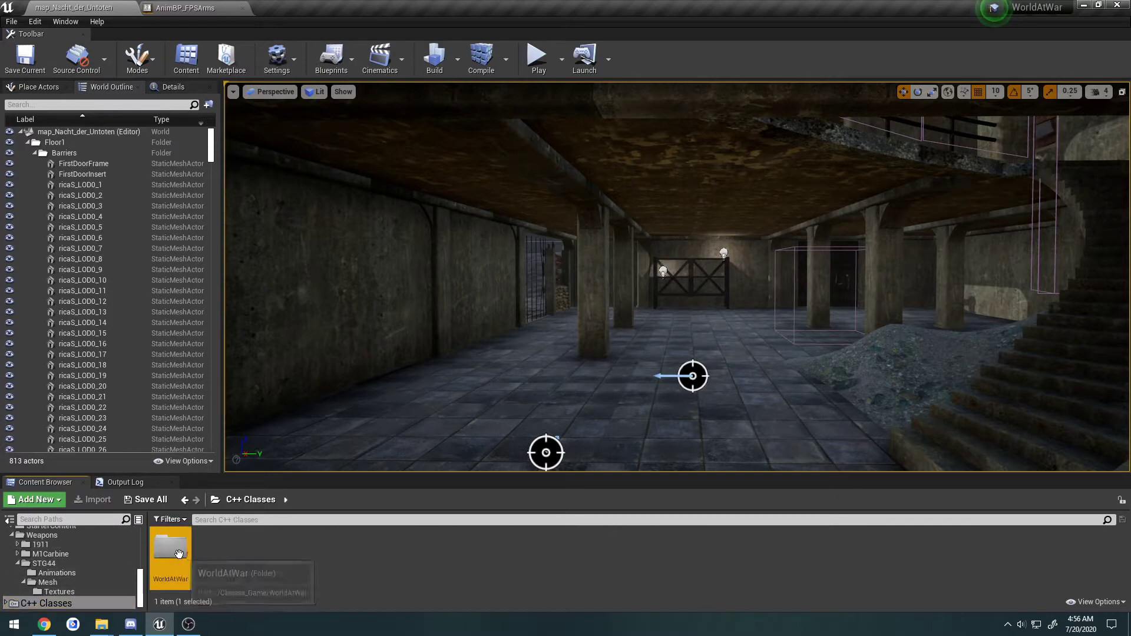
pyautogui.doubleClick(178, 553)
pyautogui.doubleClick(179, 553)
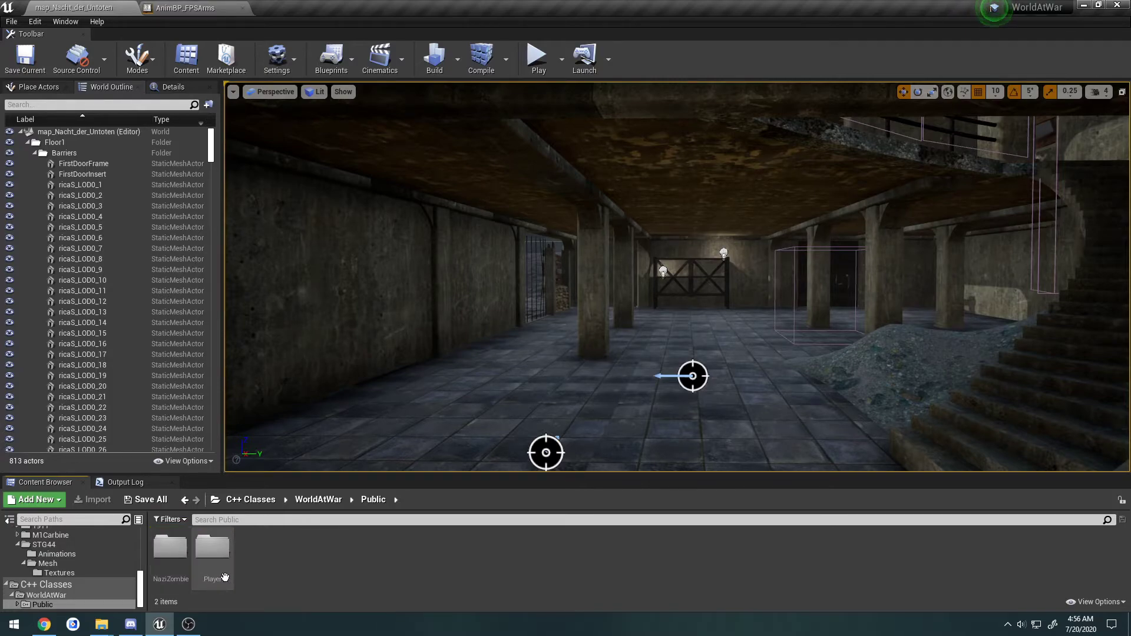
pyautogui.doubleClick(177, 553)
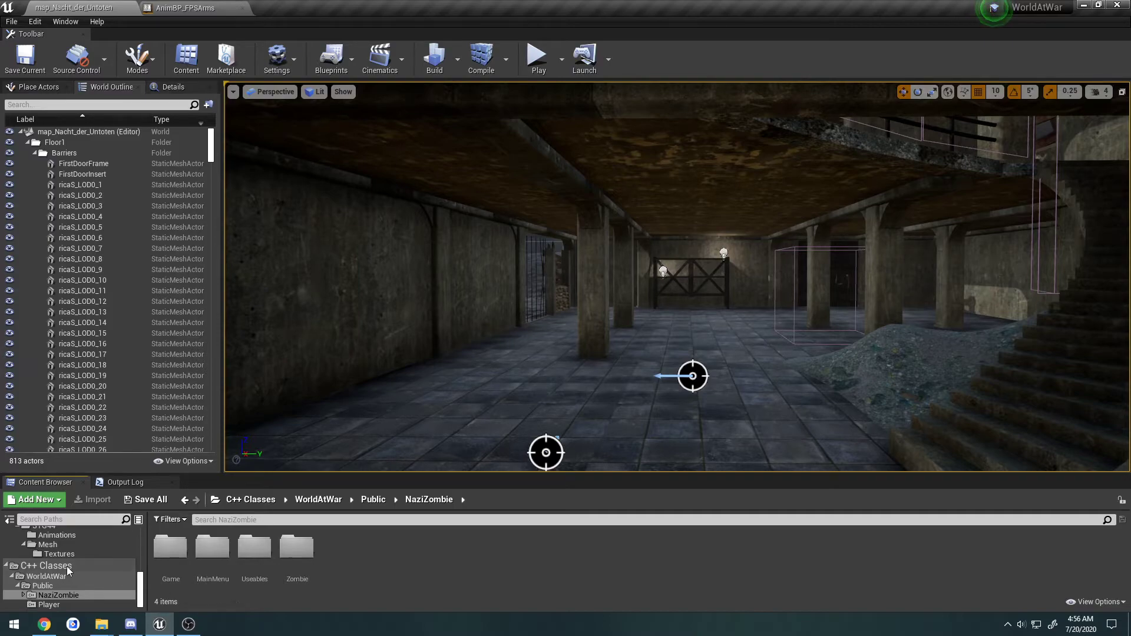
pyautogui.doubleClick(246, 553)
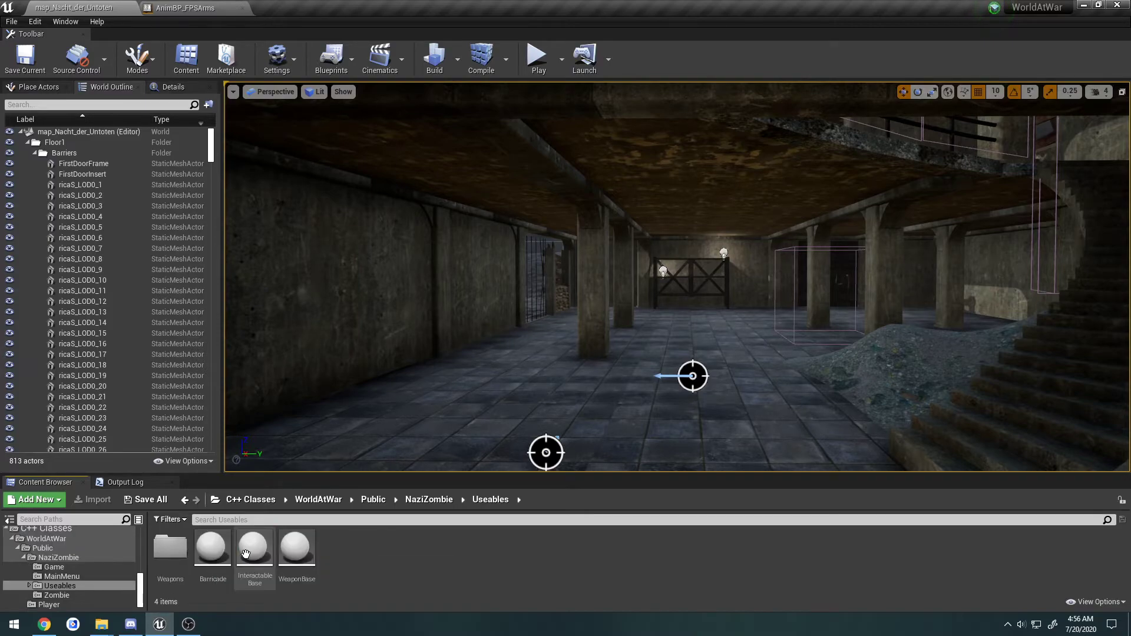
pyautogui.doubleClick(170, 548)
# Create a Blueprint class based on WeaponSemi, named BP_STG44, in the Weapons/STG44 folder
pyautogui.rightClick(174, 544)
pyautogui.click(231, 361)
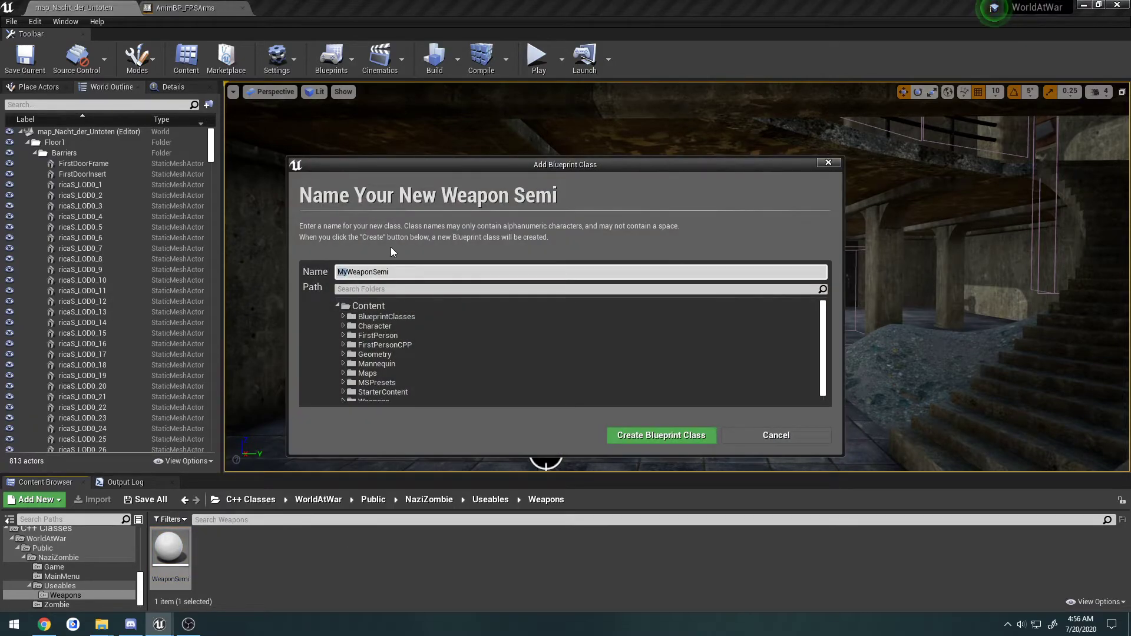
pyautogui.write('BP_STG44')
pyautogui.press('Delete')
pyautogui.press('Delete')
pyautogui.press('Delete')
pyautogui.press('Delete')
pyautogui.click(374, 364)
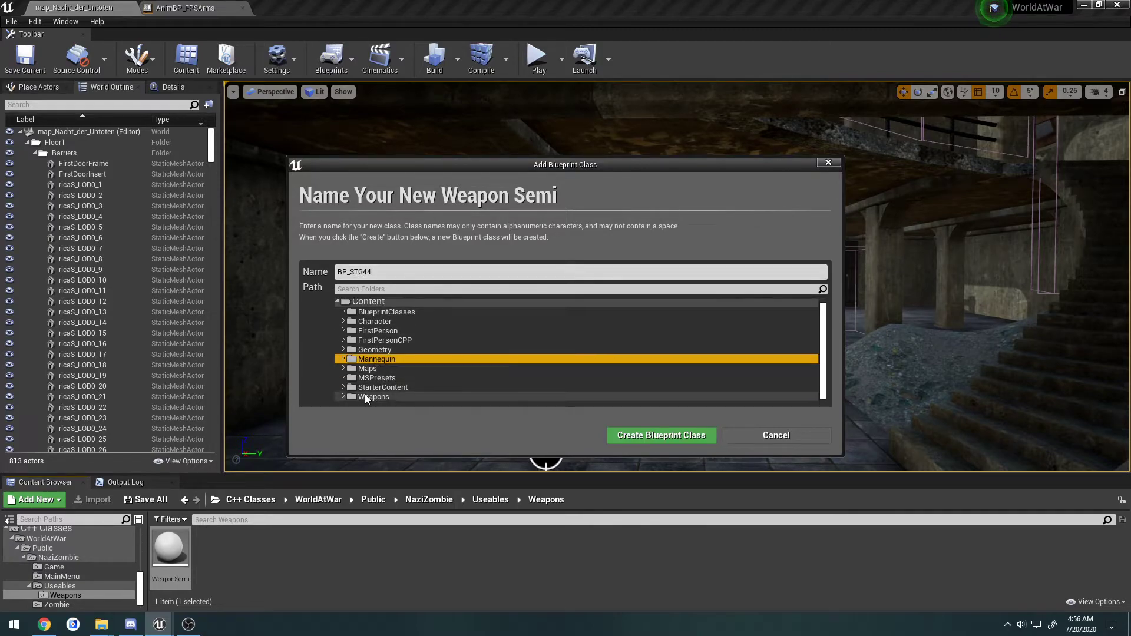
pyautogui.click(344, 396)
pyautogui.click(380, 396)
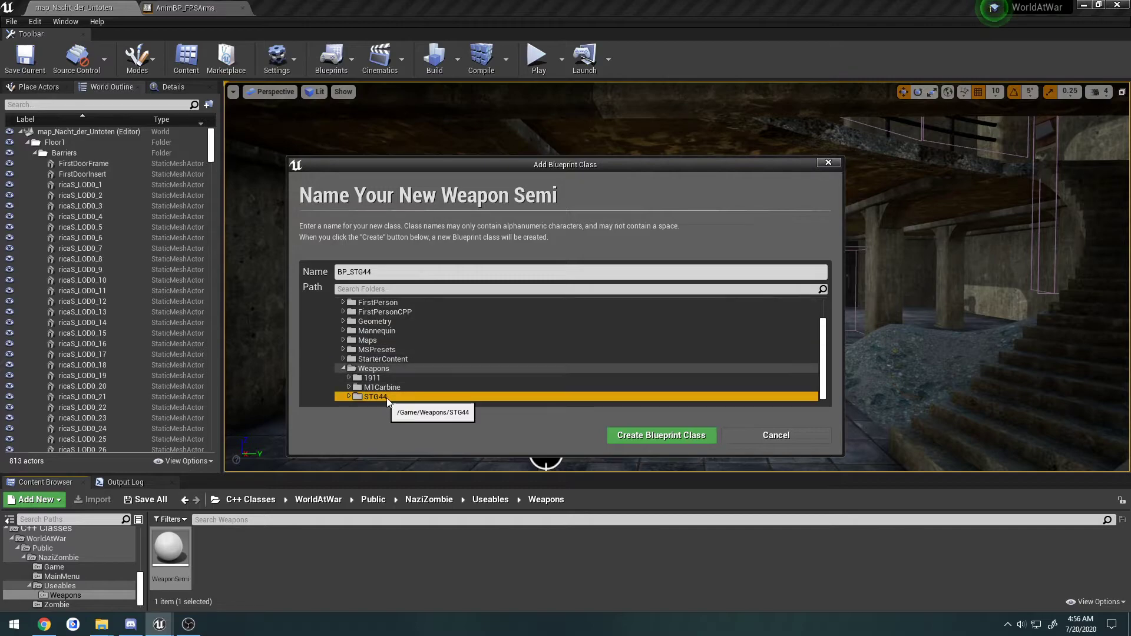
pyautogui.click(648, 437)
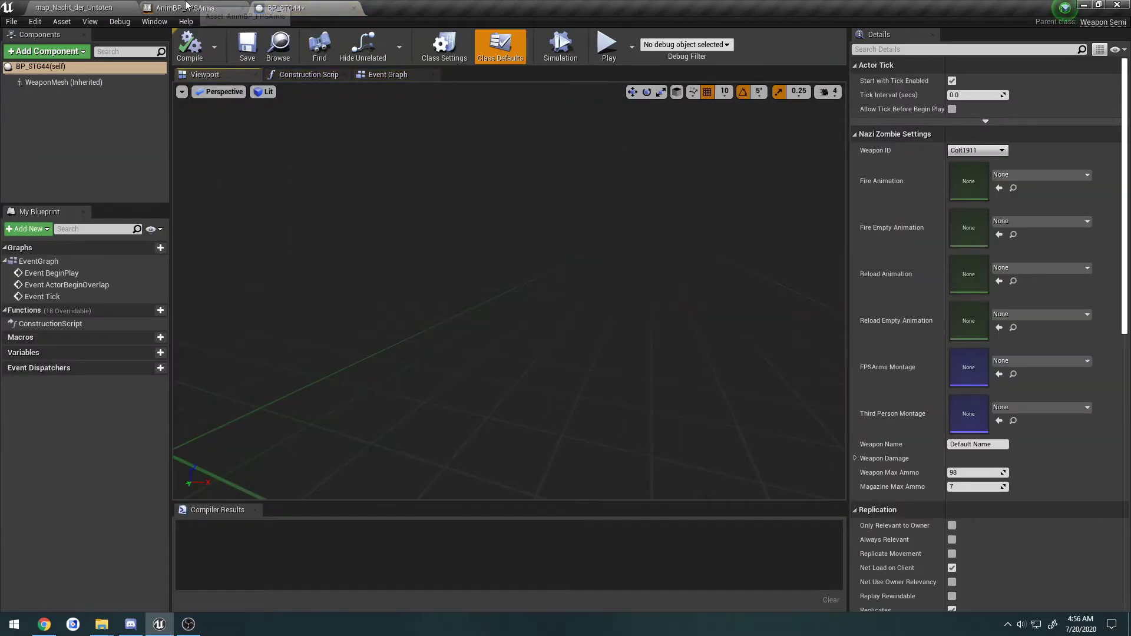
# Assign the Stg44 skeletal mesh to the inherited WeaponMesh component of BP_STG44
pyautogui.click(64, 82)
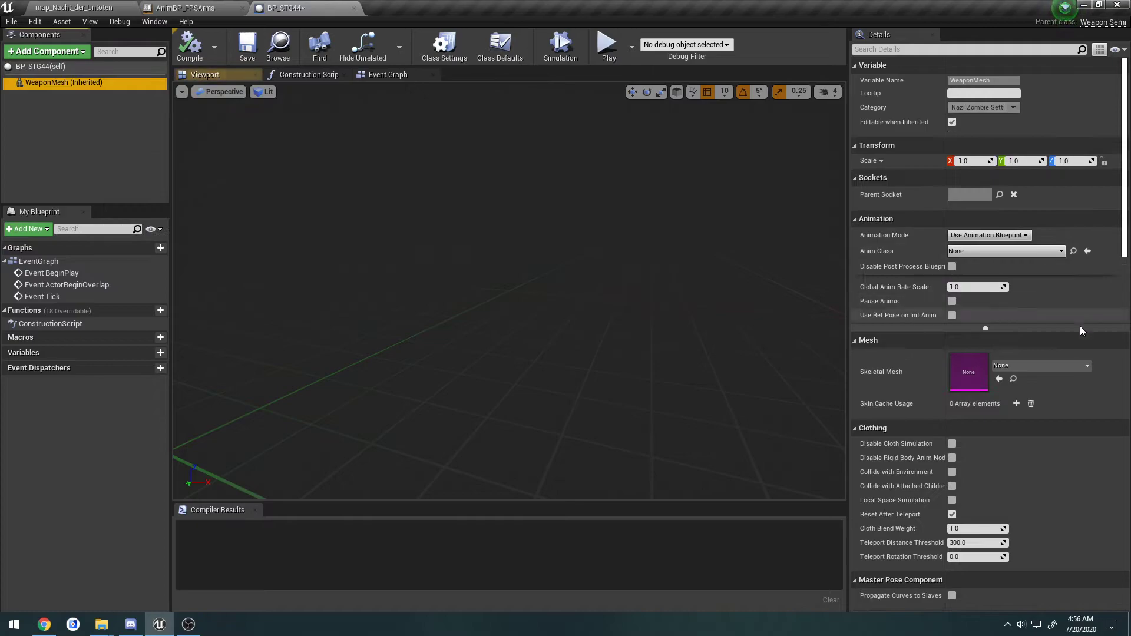
pyautogui.click(1058, 366)
pyautogui.write('stg')
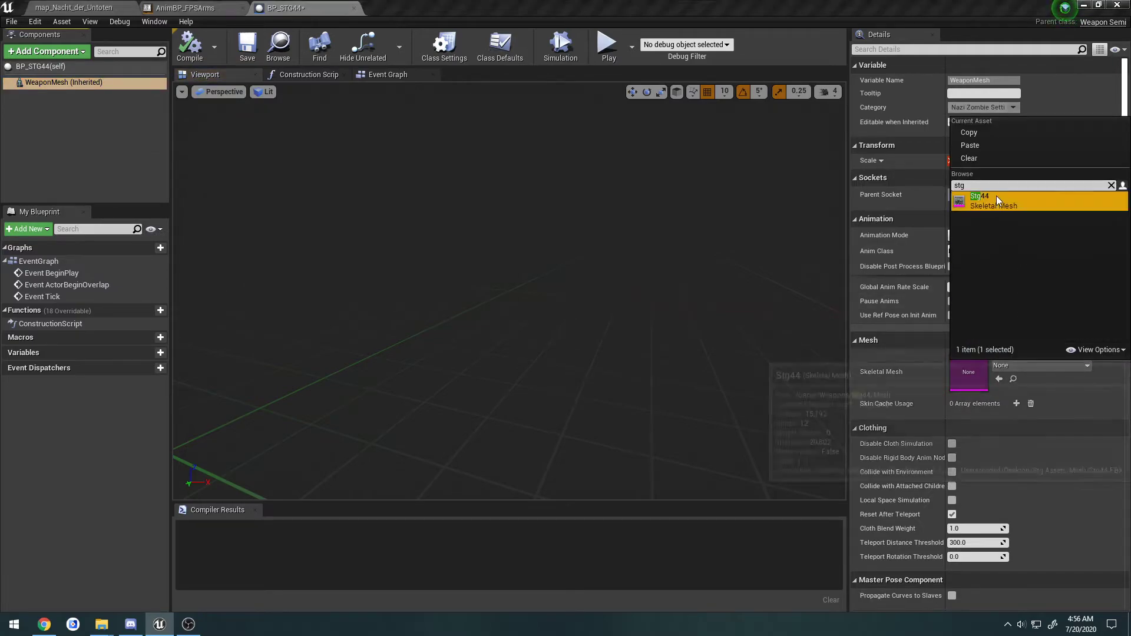
pyautogui.click(996, 197)
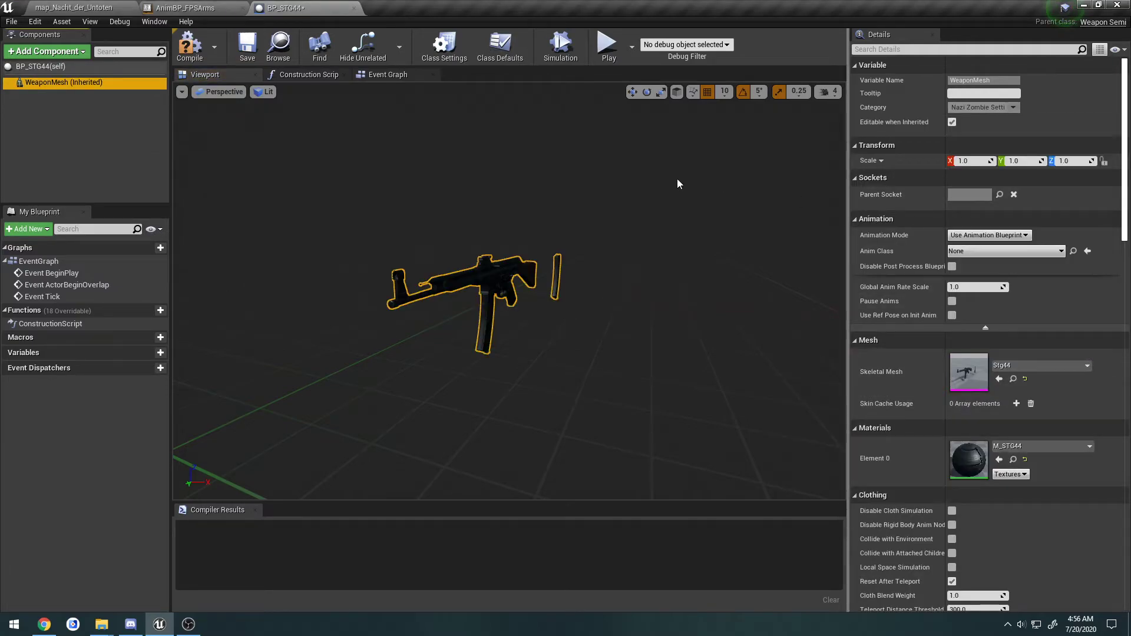
# Set the Fire Animation in the BP_STG44 class defaults to STG44_Fire
pyautogui.click(73, 67)
pyautogui.click(1040, 174)
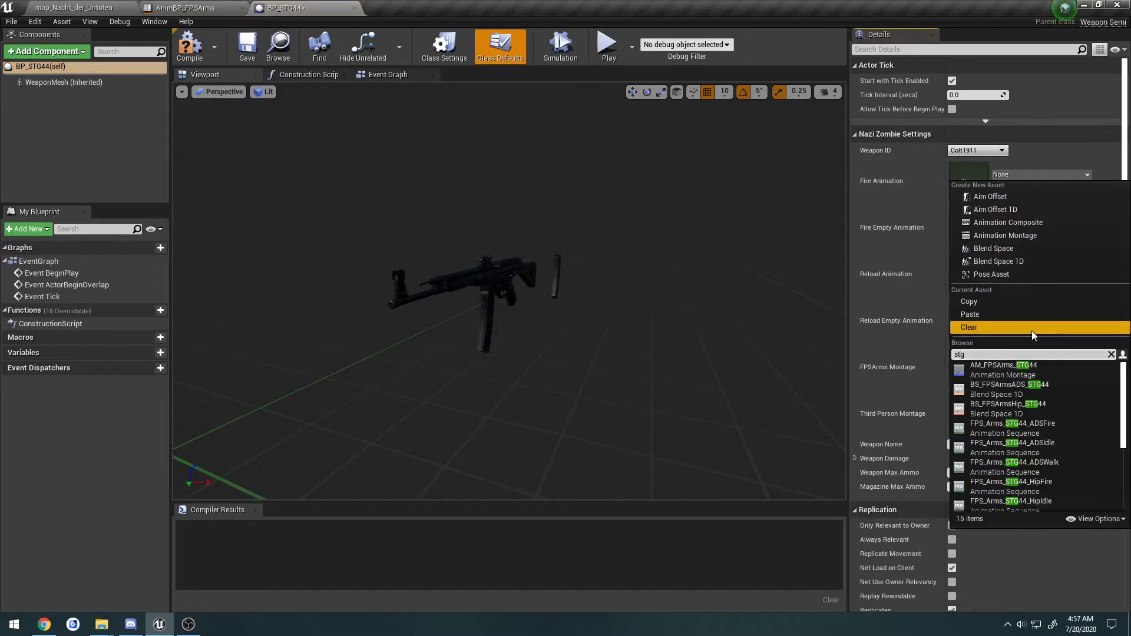
pyautogui.scroll(-3, 1037, 454)
pyautogui.click(1033, 463)
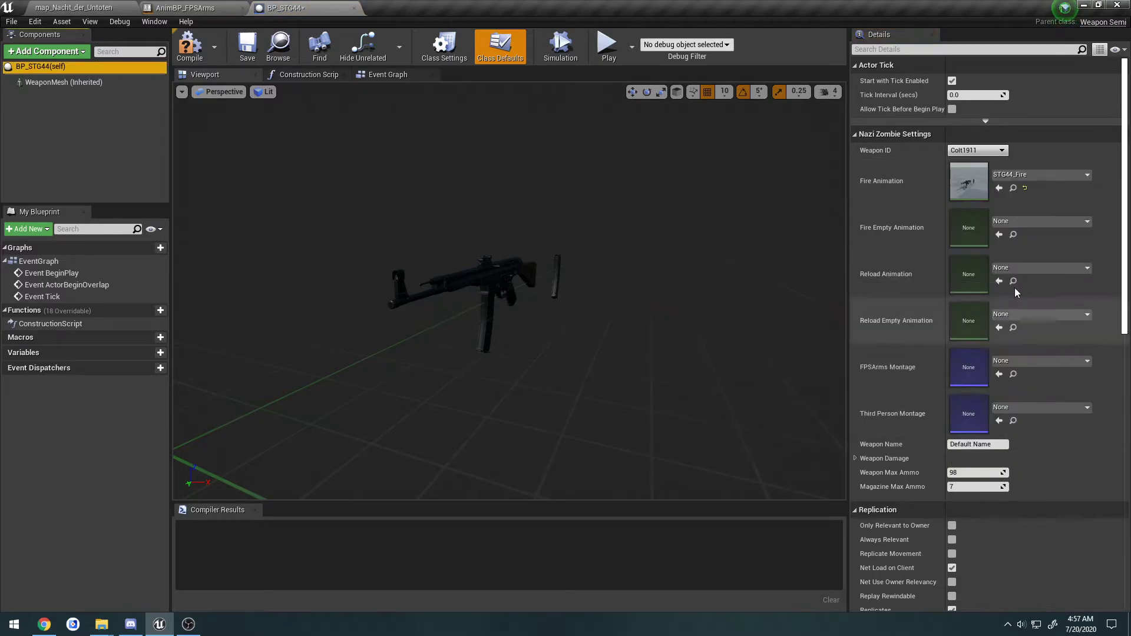
# Set the Reload Animation to STG44_Reload and the Reload Empty Animation to STG44_ReloadEmpty
pyautogui.click(1037, 270)
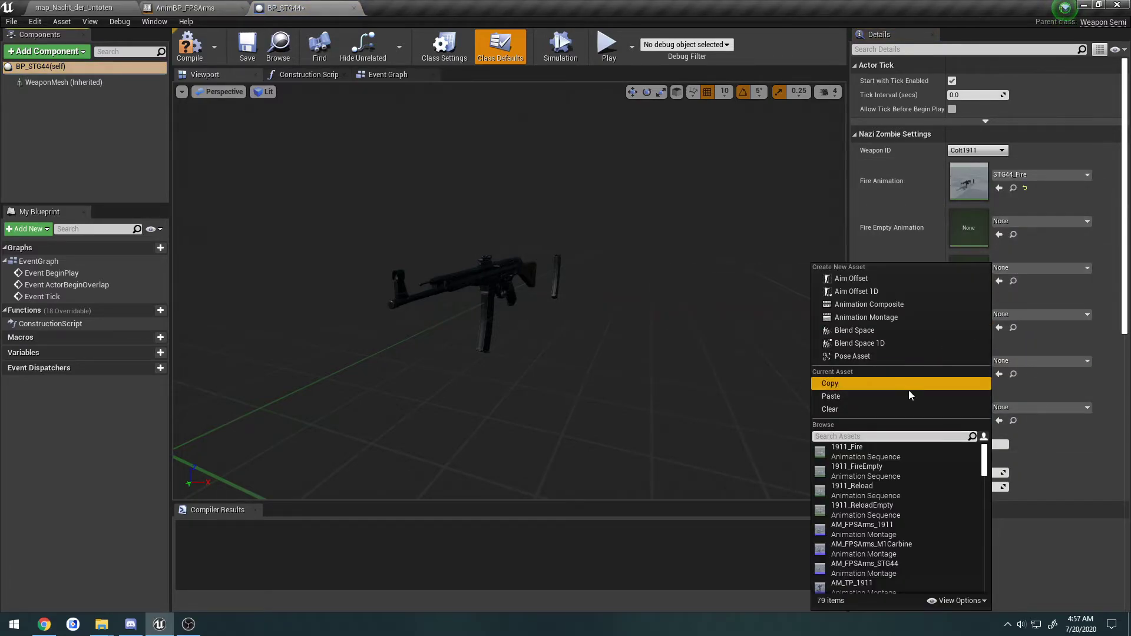
pyautogui.write('stg')
pyautogui.scroll(-3, 911, 535)
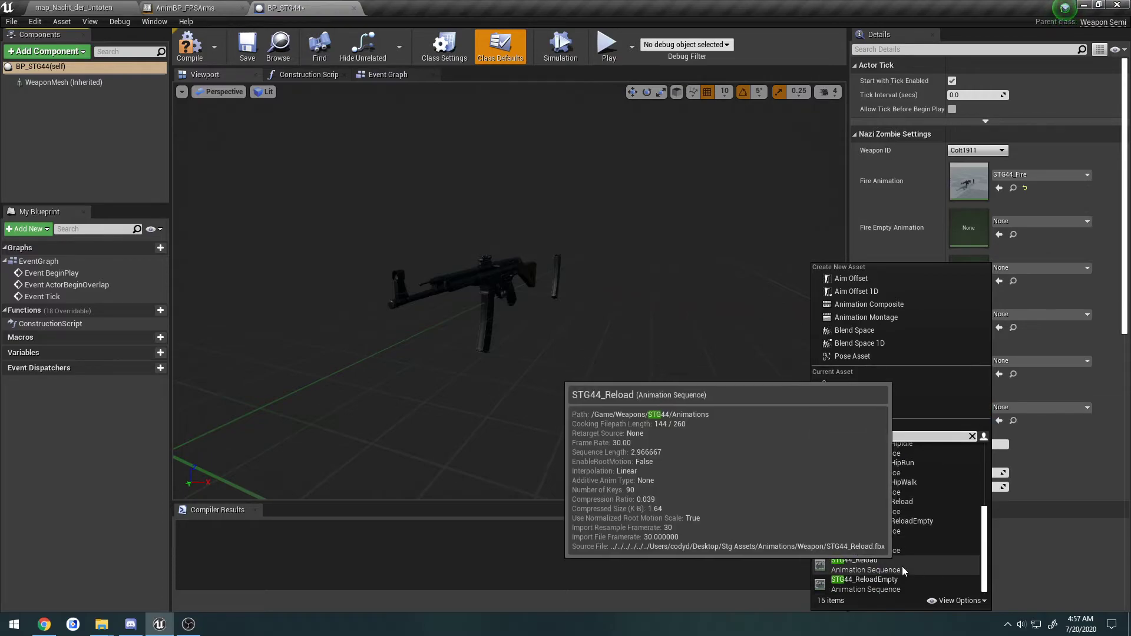
pyautogui.click(902, 566)
pyautogui.click(1026, 315)
pyautogui.write('stg')
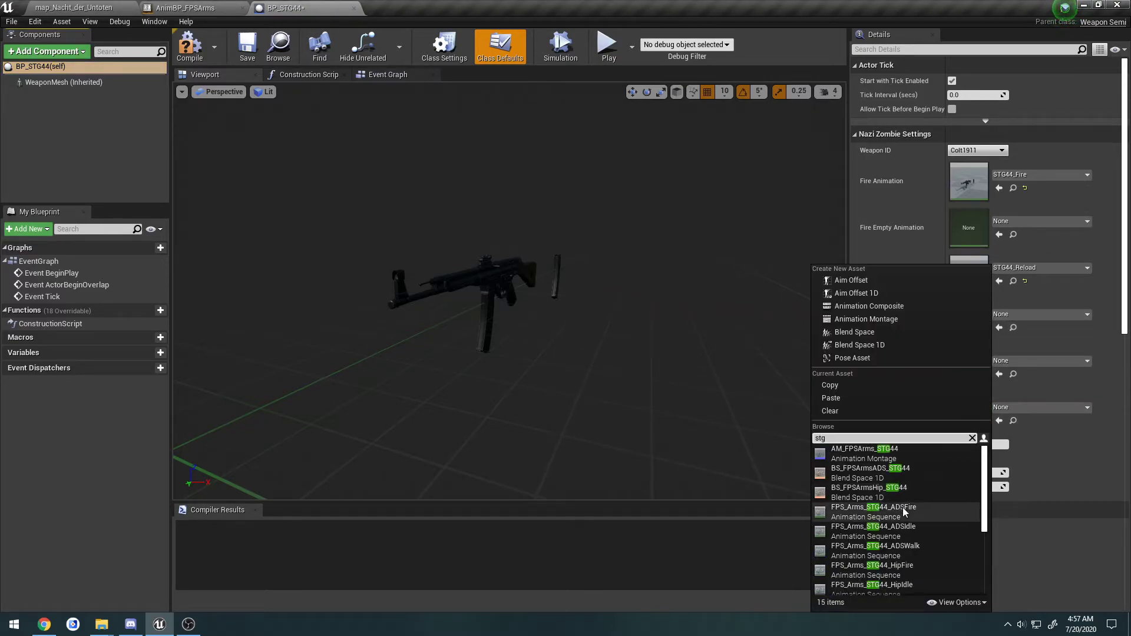
pyautogui.scroll(-3, 913, 552)
pyautogui.click(907, 578)
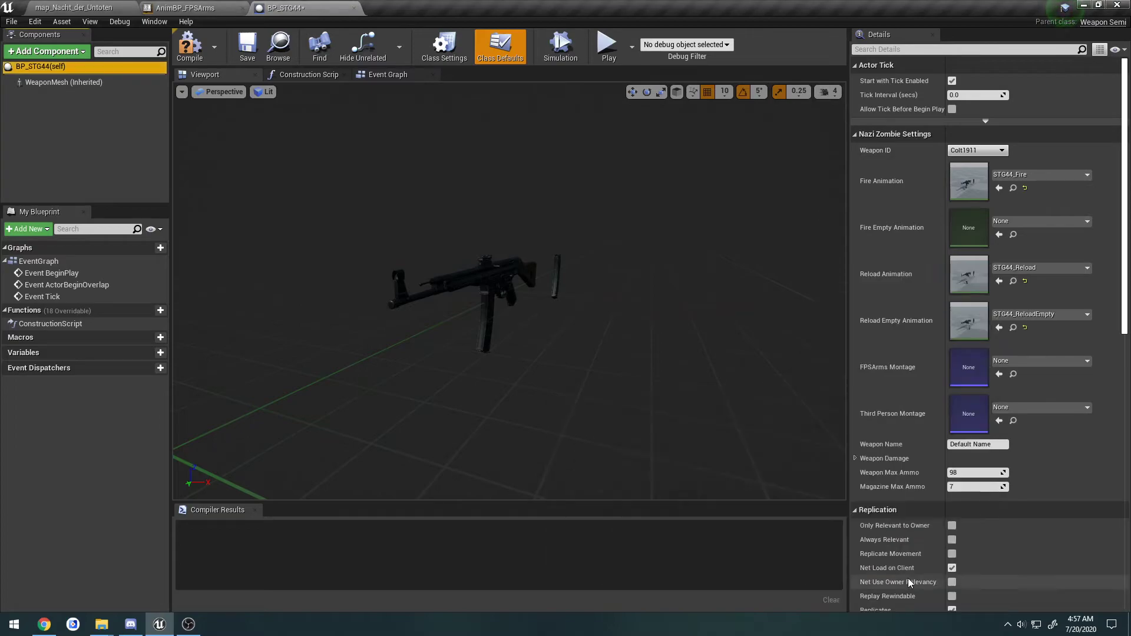
# Assign AM_FPSArms_STG44 as the FPSArms Montage and compile the BP_STG44 blueprint
pyautogui.click(1025, 361)
pyautogui.write('stg')
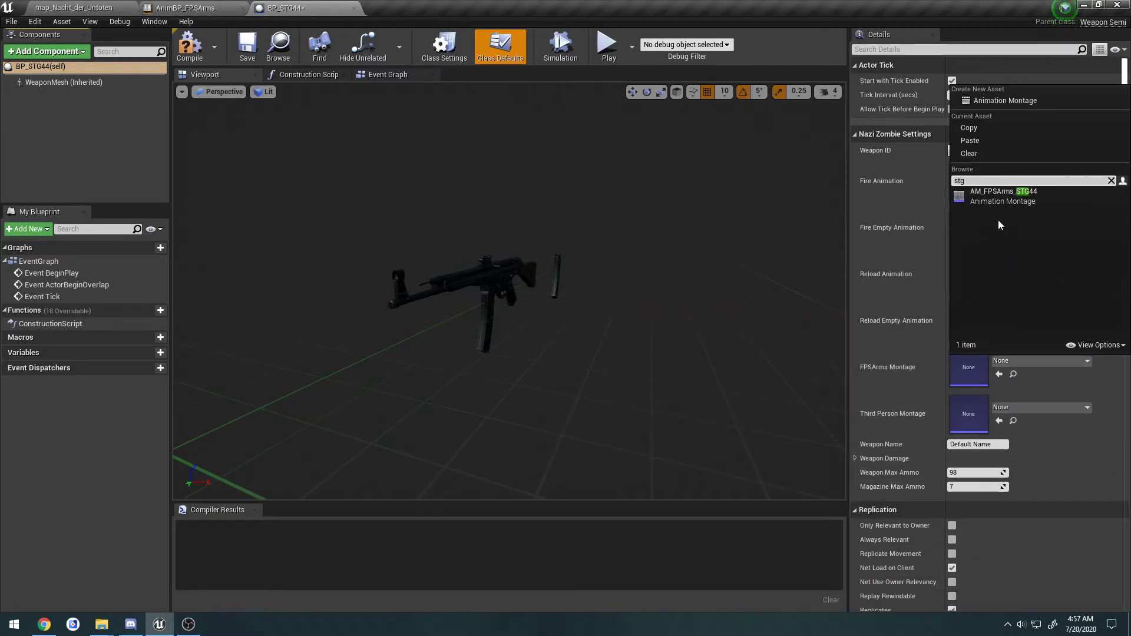
pyautogui.click(1005, 196)
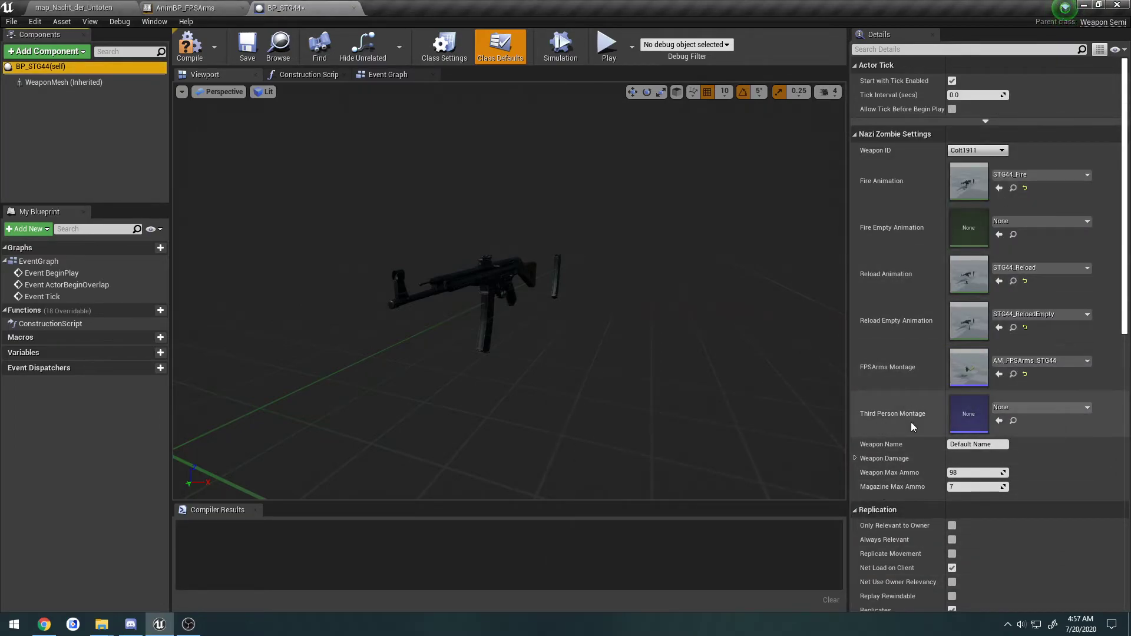
pyautogui.click(189, 47)
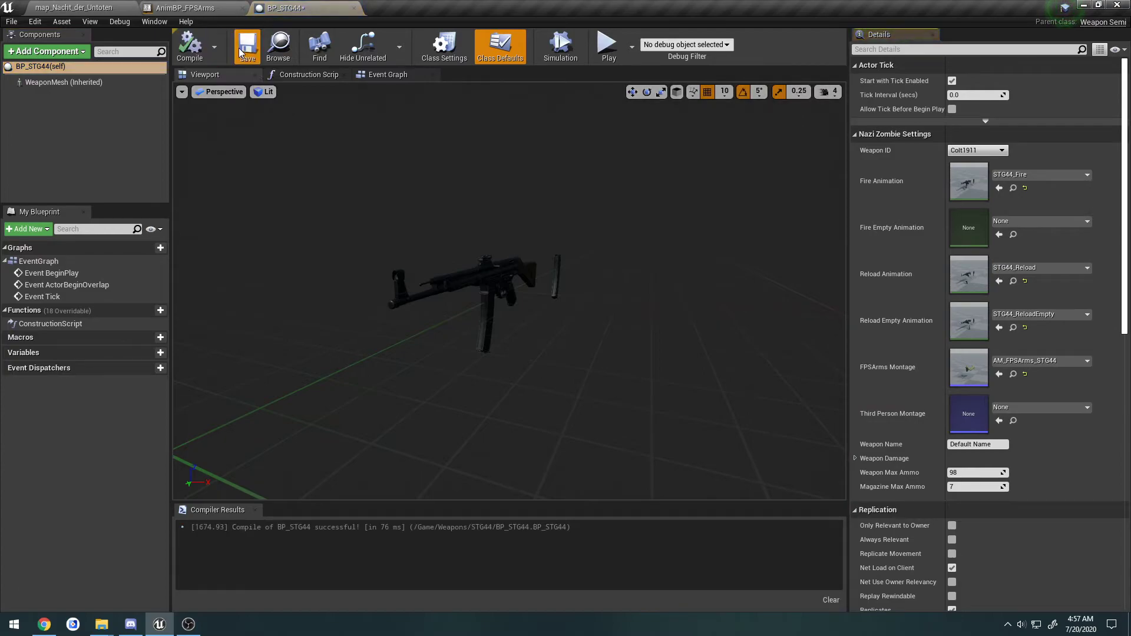
# Set the Weapon ID of BP_STG44 to STG44, compile the blueprint and save the changes
pyautogui.click(354, 8)
pyautogui.click(103, 7)
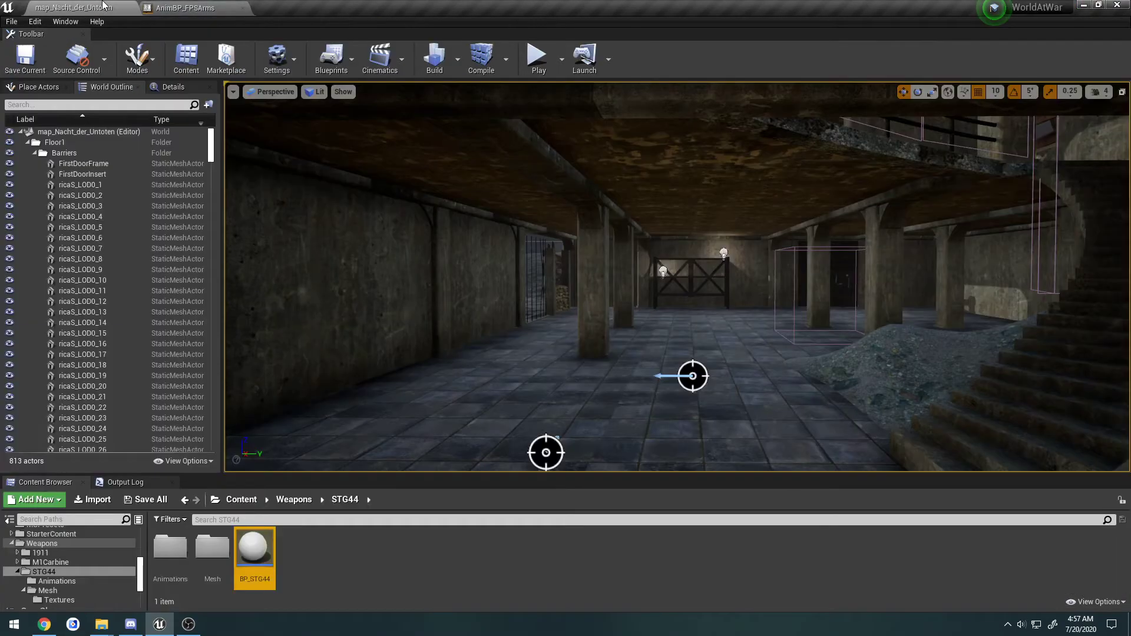
pyautogui.doubleClick(265, 565)
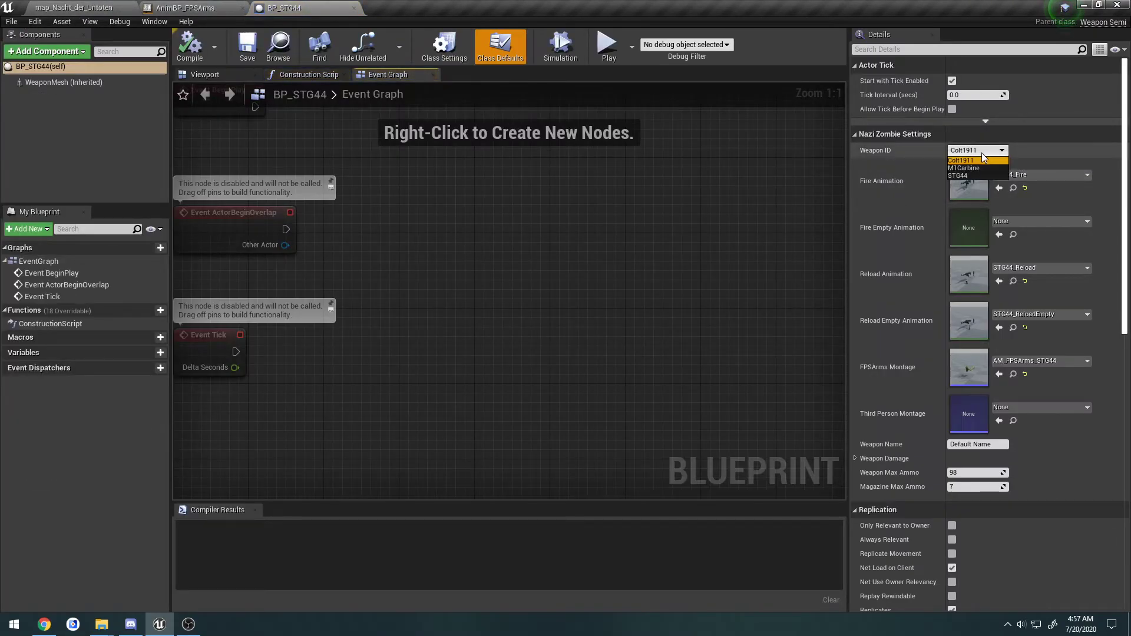
pyautogui.click(984, 174)
pyautogui.click(190, 53)
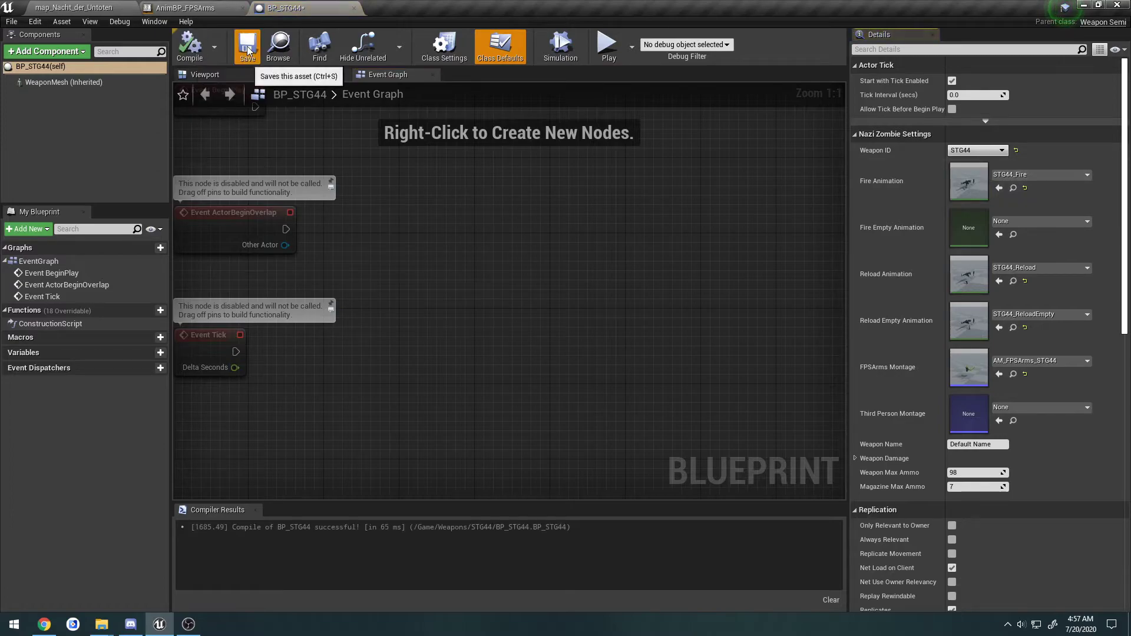
pyautogui.click(353, 7)
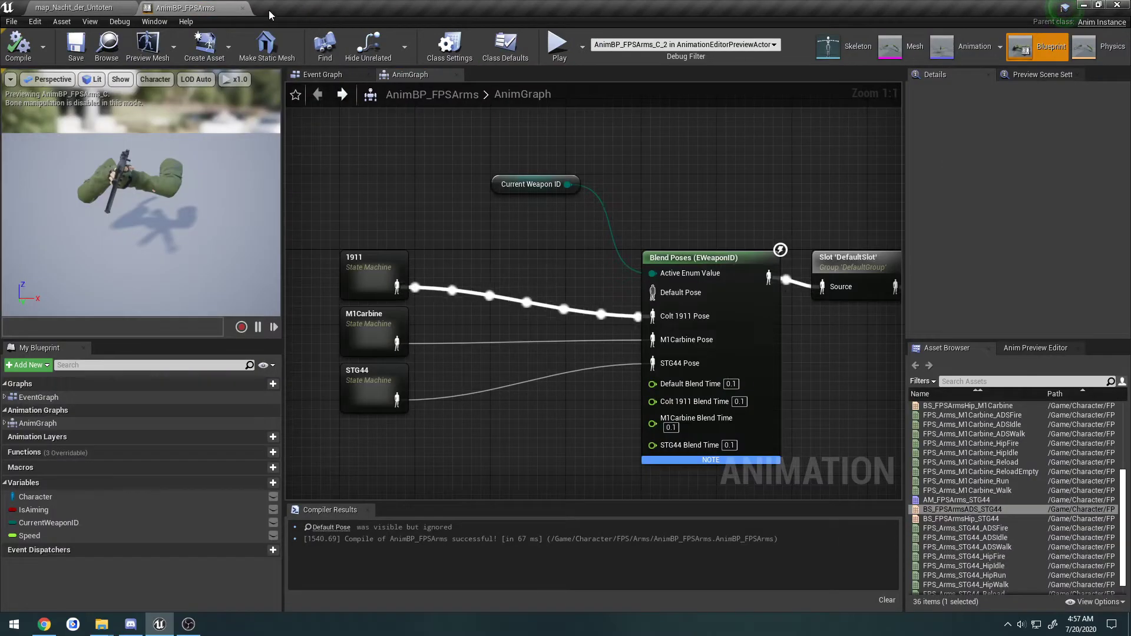
pyautogui.click(63, 8)
pyautogui.click(12, 22)
pyautogui.click(43, 123)
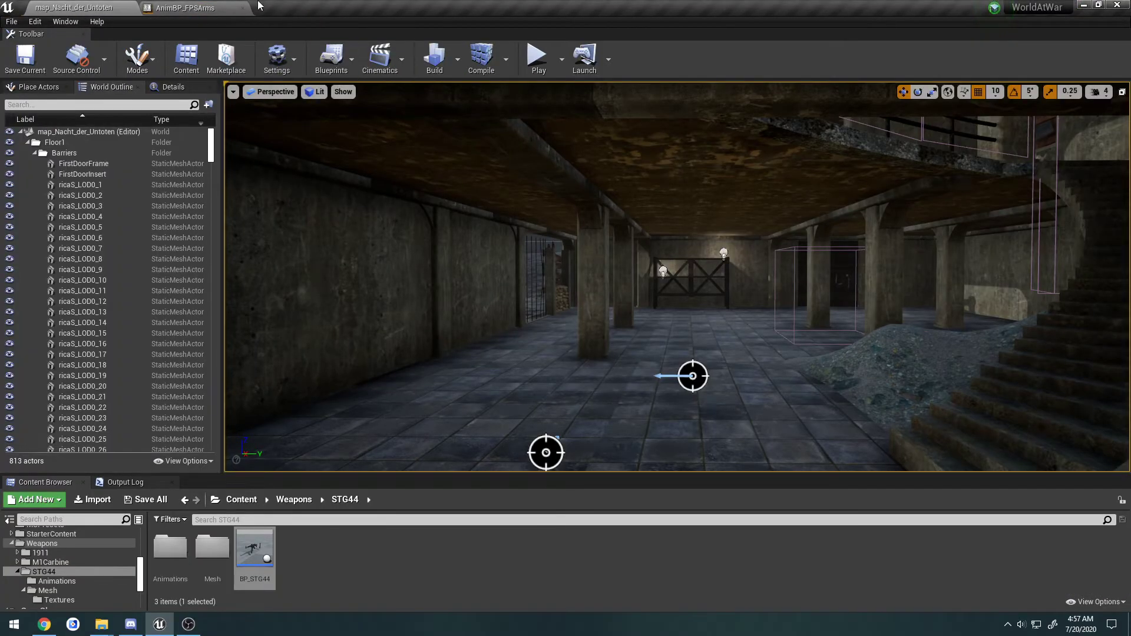
pyautogui.click(207, 9)
pyautogui.click(661, 258)
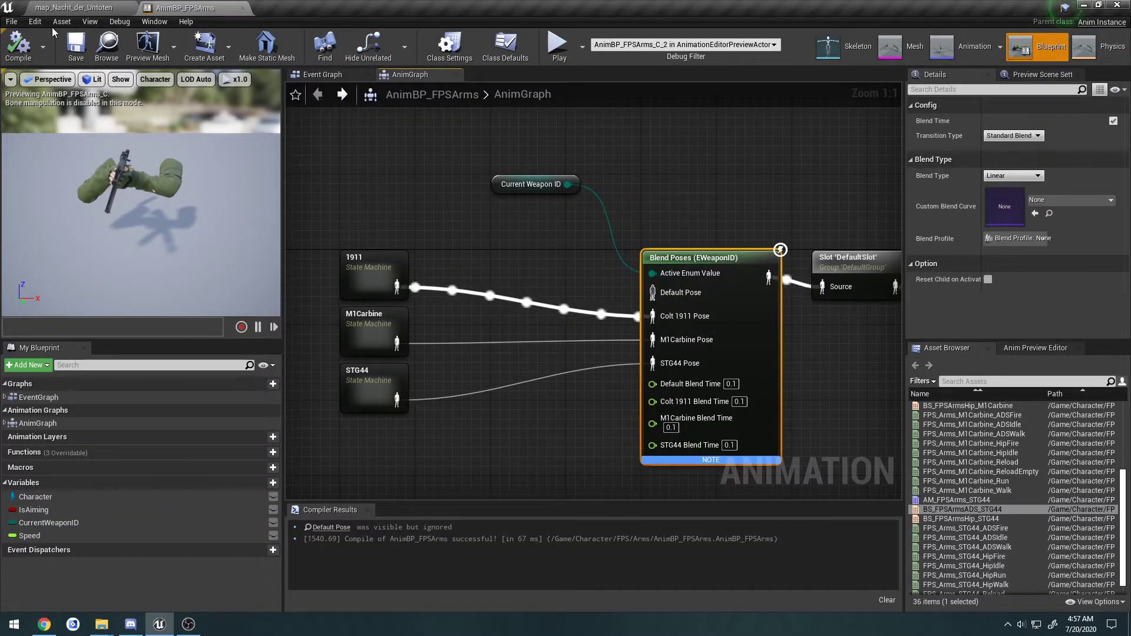
pyautogui.click(88, 8)
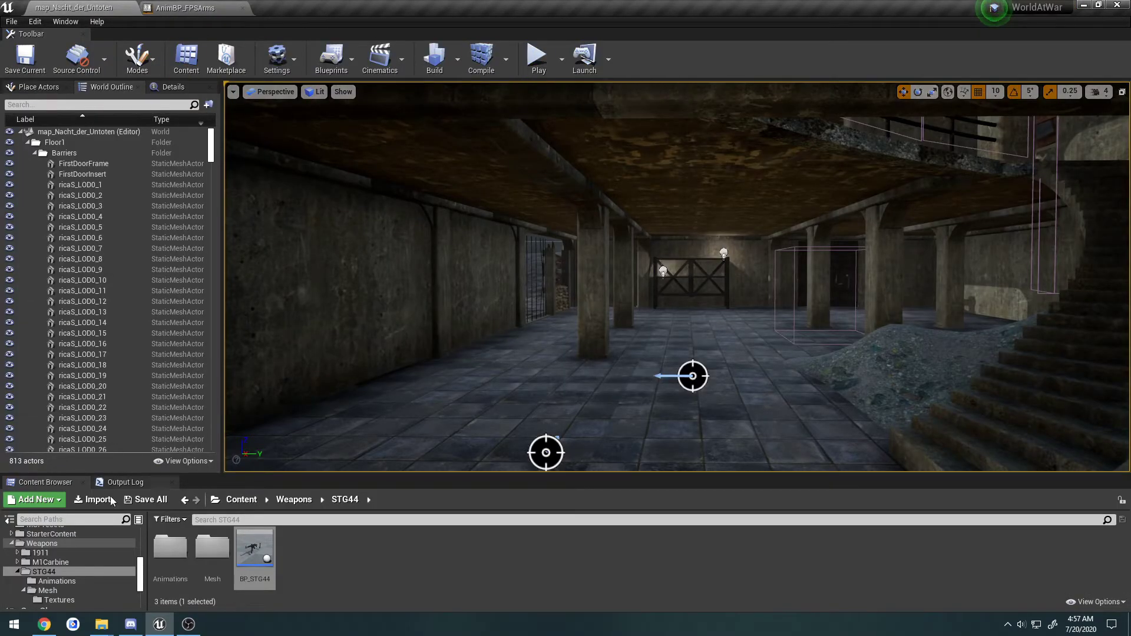
# Set the Starting Weapon Class of BP_NaziZombieCharacter to BP_STG44 and compile the blueprint
pyautogui.scroll(5, 71, 559)
pyautogui.click(86, 545)
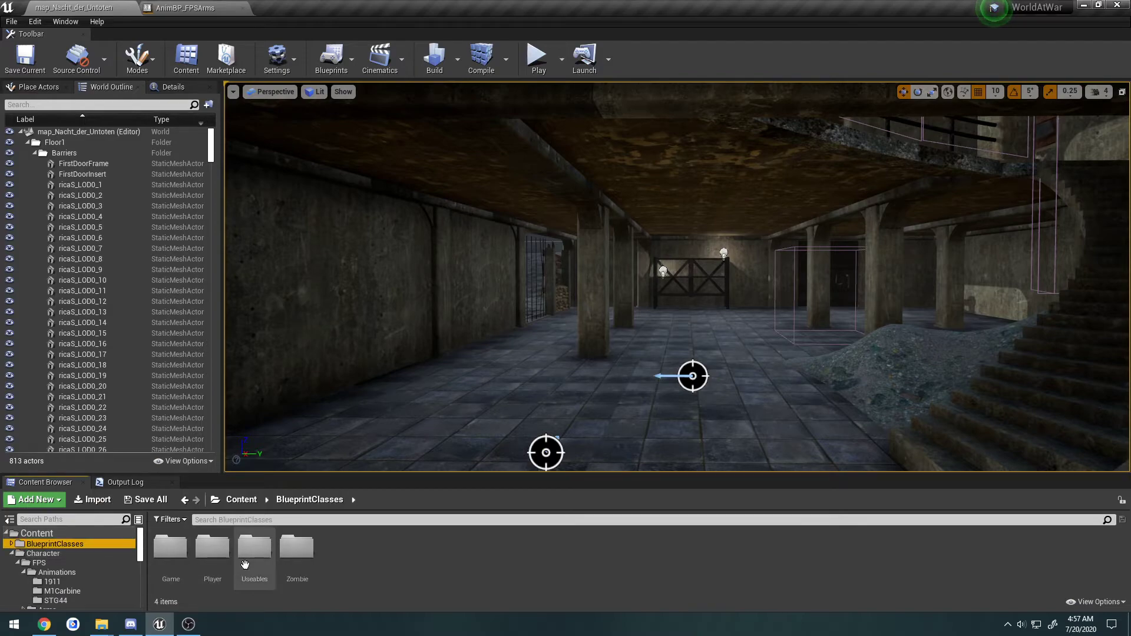
pyautogui.doubleClick(254, 548)
pyautogui.doubleClick(254, 548)
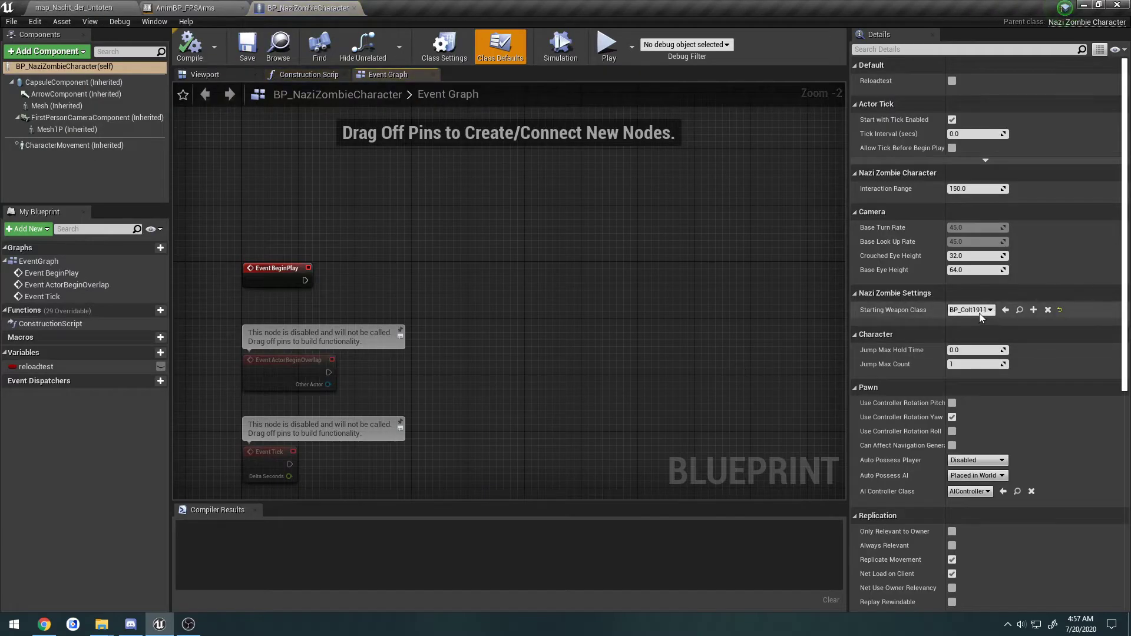
pyautogui.click(969, 310)
pyautogui.click(999, 370)
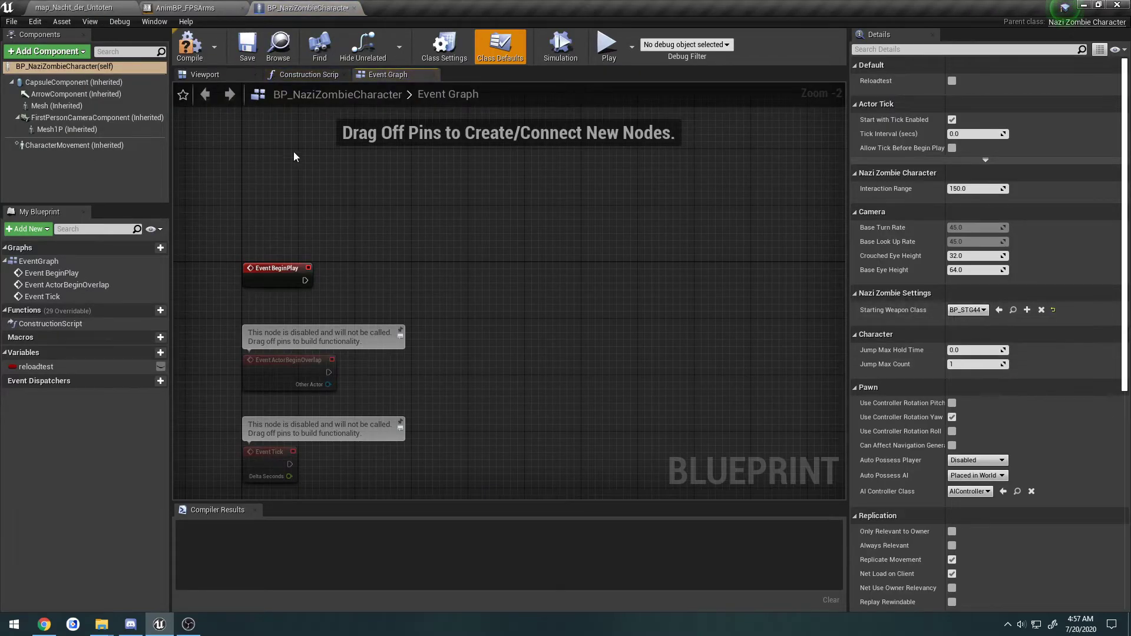
pyautogui.click(190, 44)
# Play the level in full screen to test sprinting and aiming down sights with the STG44
pyautogui.click(81, 7)
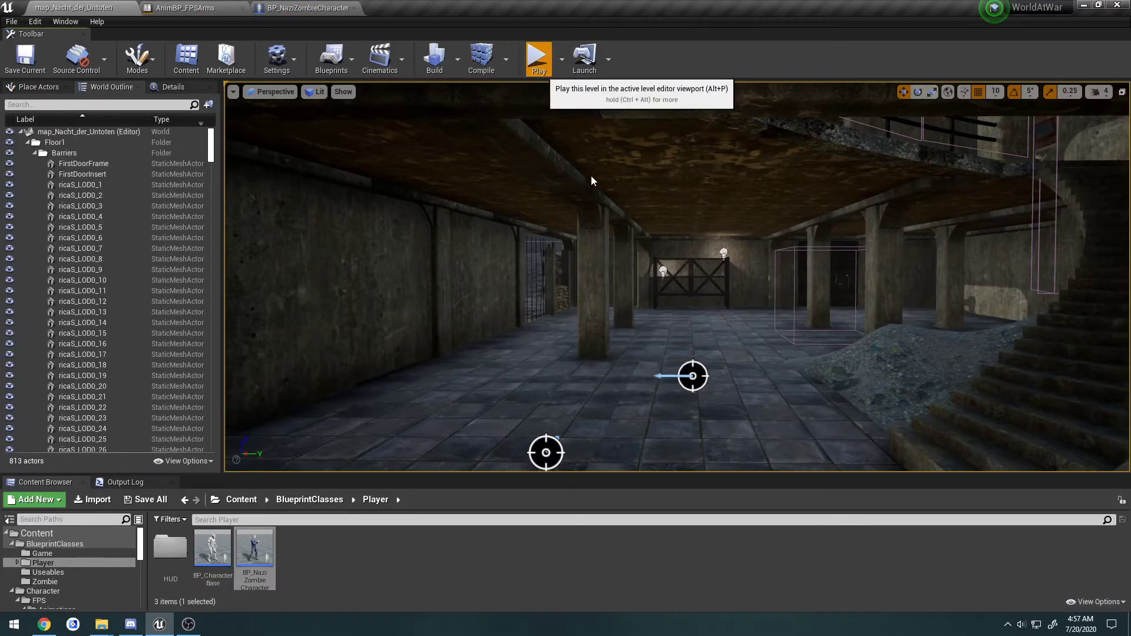
pyautogui.click(533, 56)
pyautogui.press('F11')
pyautogui.click(566, 307)
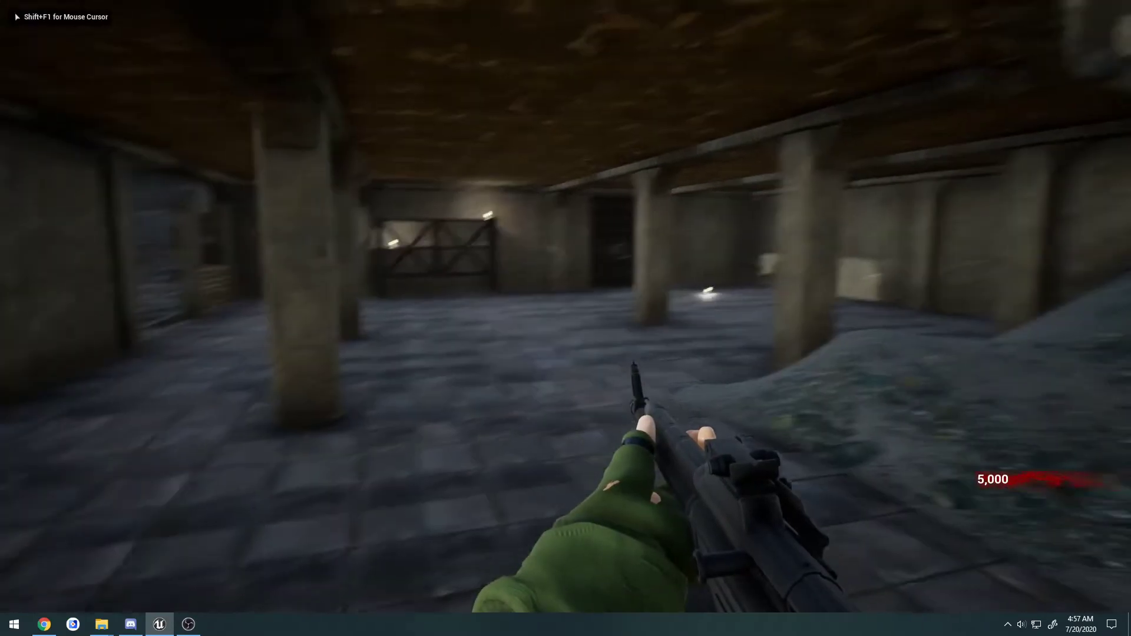
pyautogui.hotkey('shift', 'w')
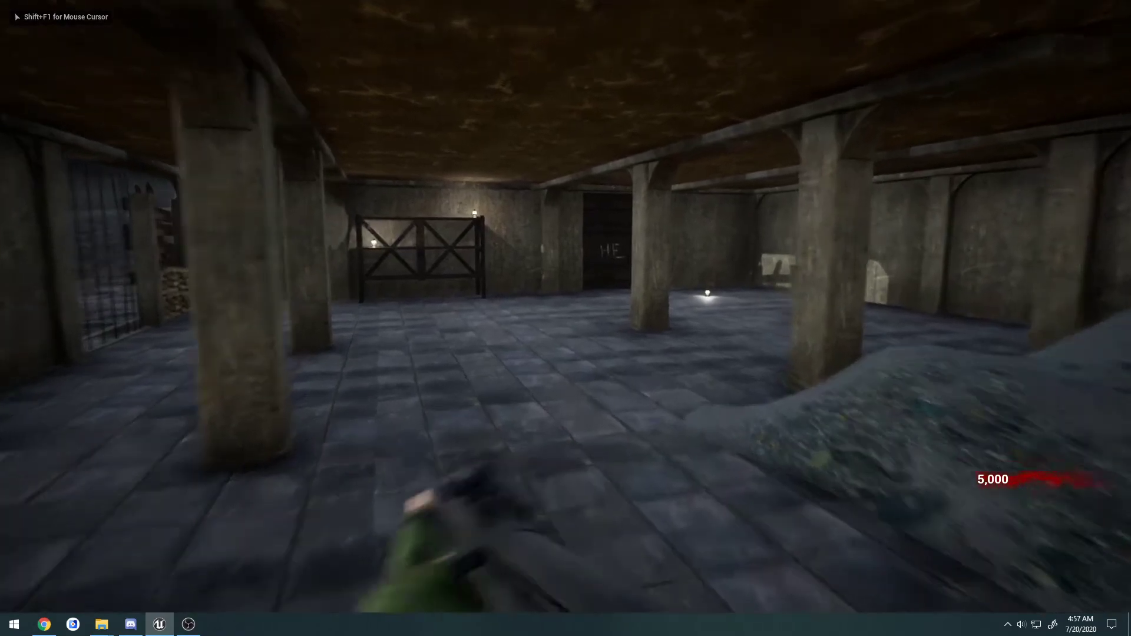
pyautogui.hotkey('shift', 'w')
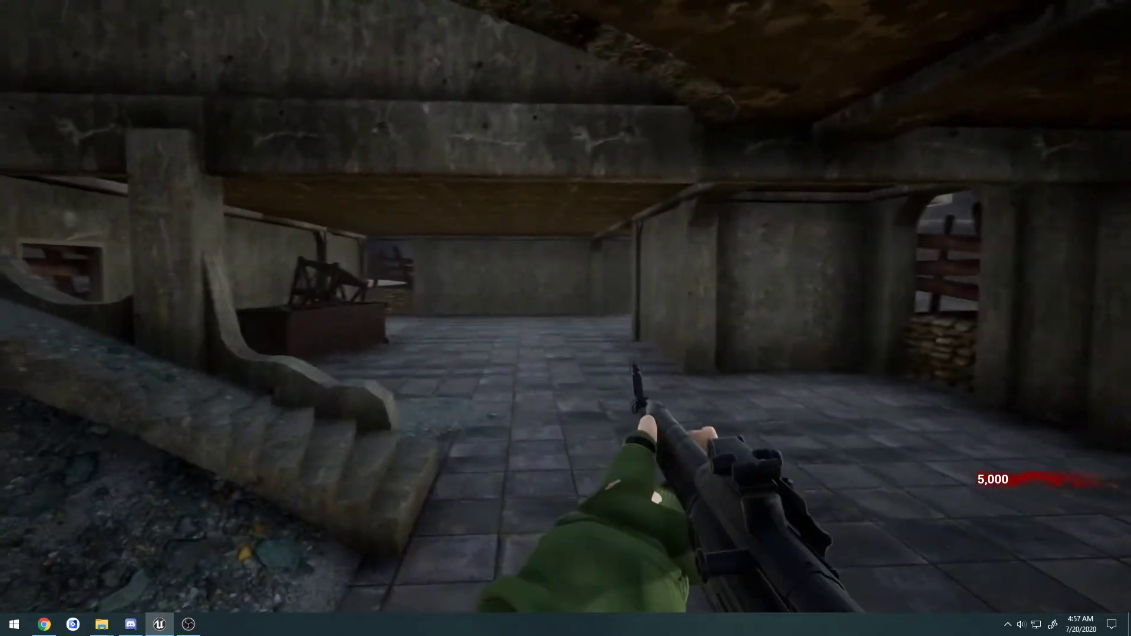
pyautogui.rightClick(566, 307)
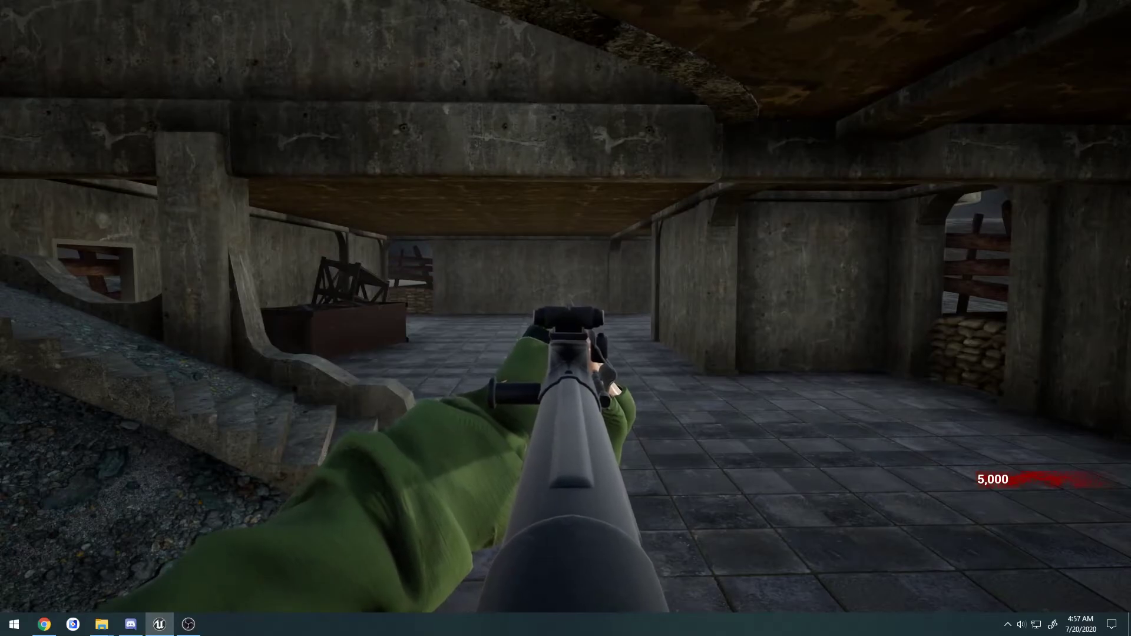
pyautogui.press('w')
pyautogui.press('Escape')
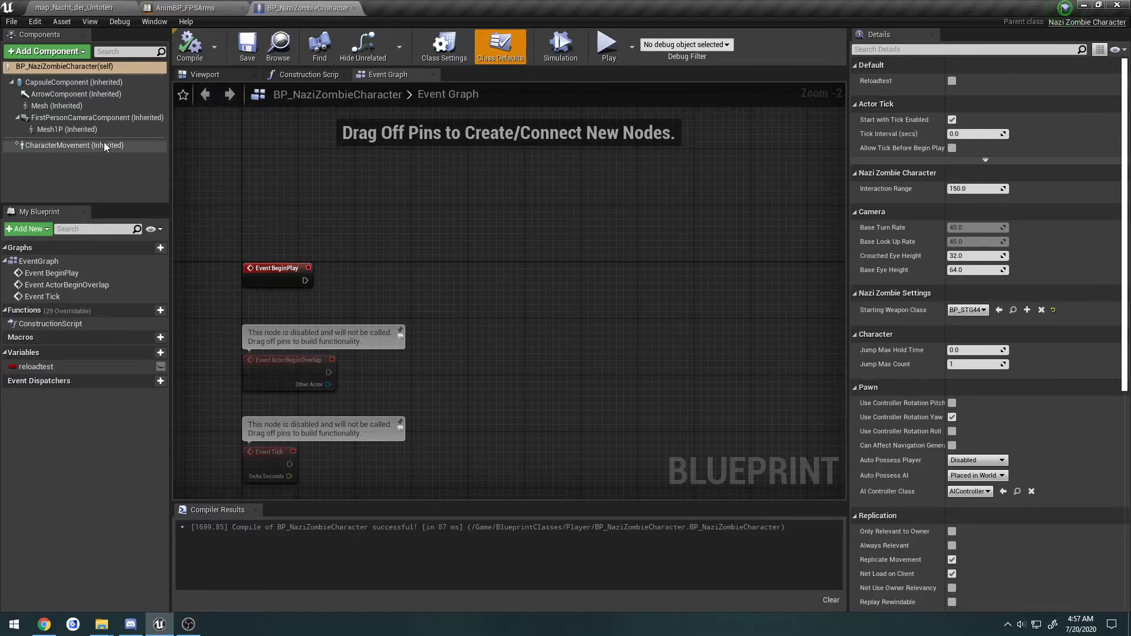
# Review the CharacterMovement settings of BP_NaziZombieCharacter and replay the level in full screen to test walking, aiming and firing with the STG44
pyautogui.click(106, 146)
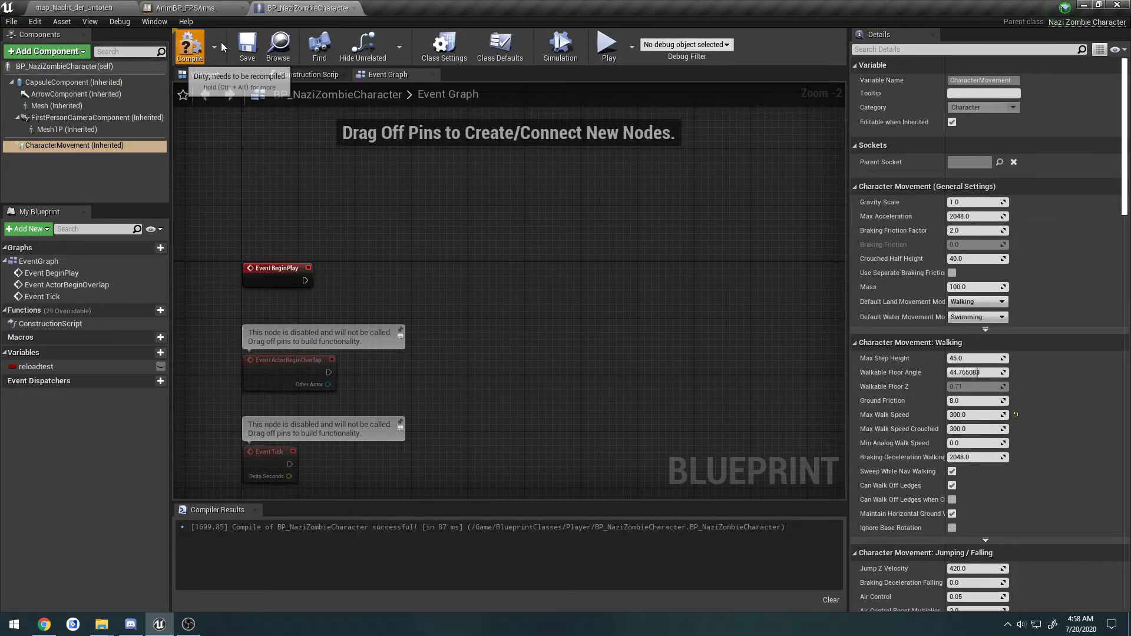
pyautogui.click(98, 7)
pyautogui.click(538, 62)
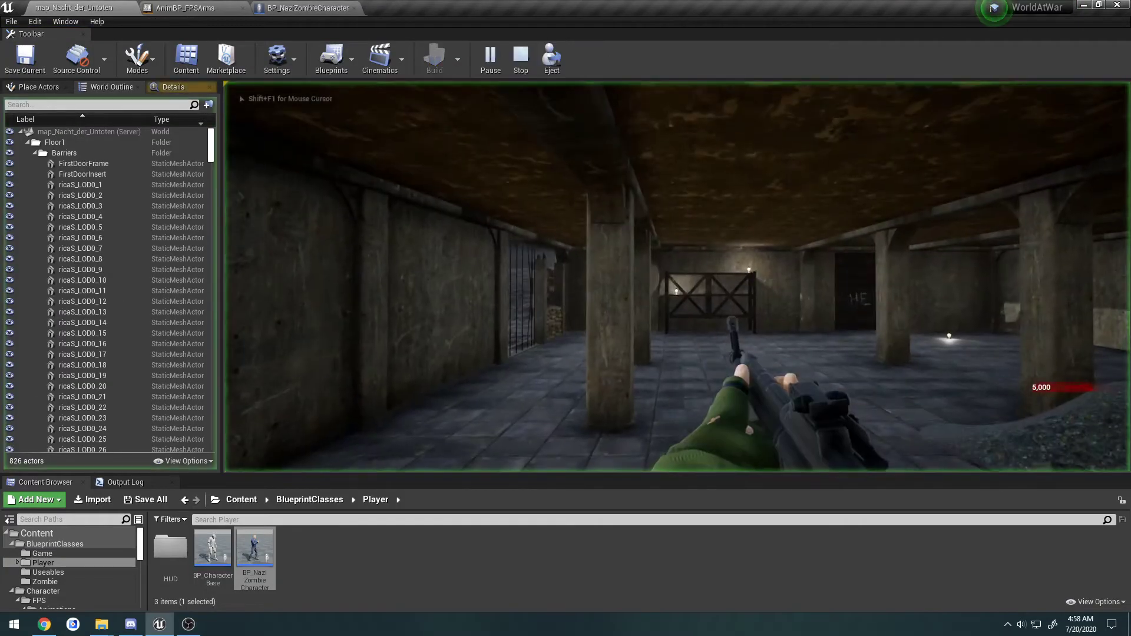
pyautogui.press('F11')
pyautogui.press('w')
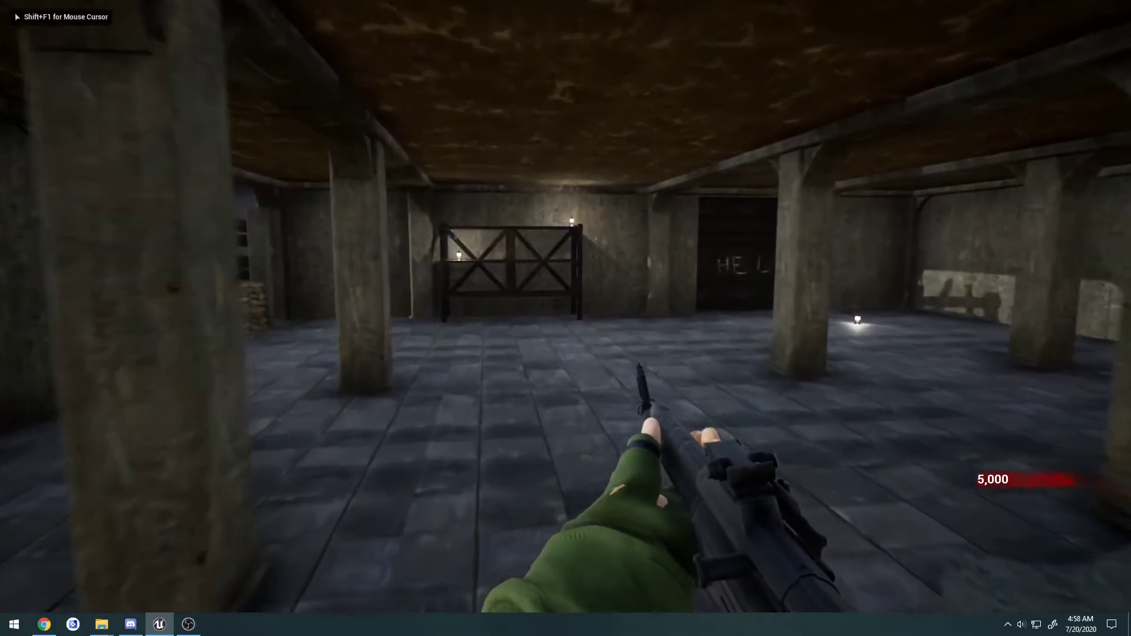
pyautogui.press('w')
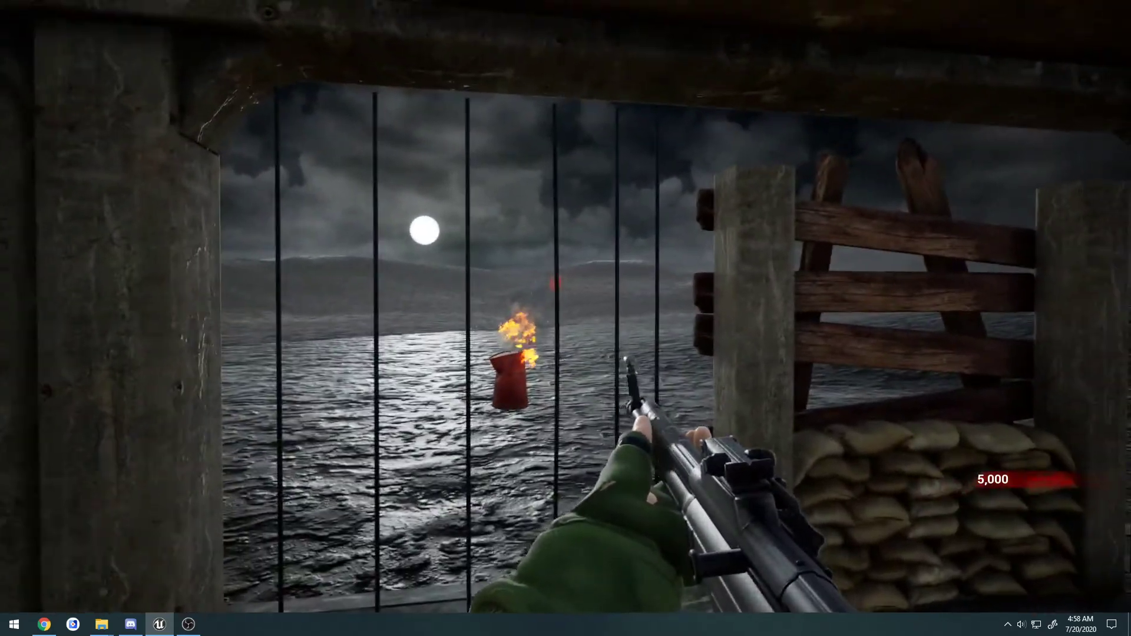
pyautogui.rightClick(565, 306)
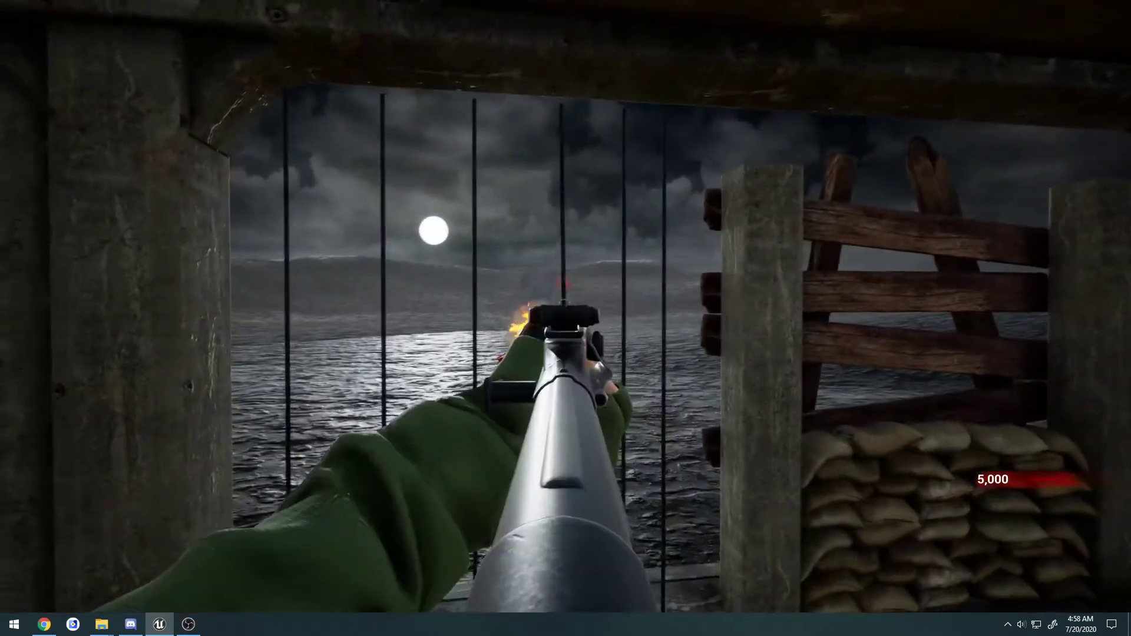
pyautogui.press('d')
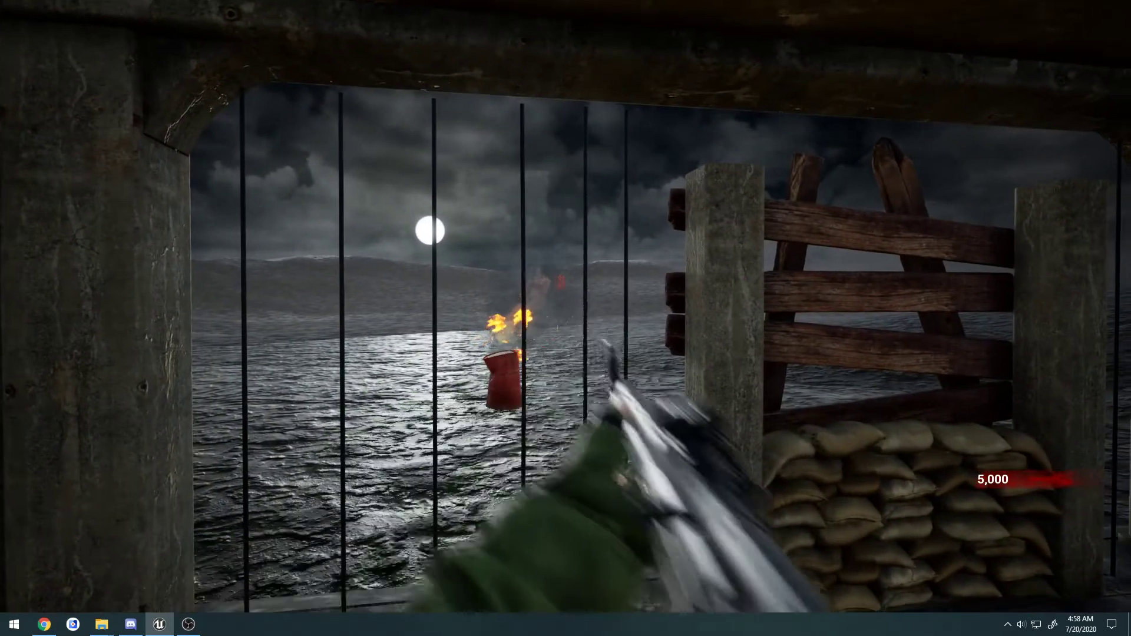
pyautogui.press('s')
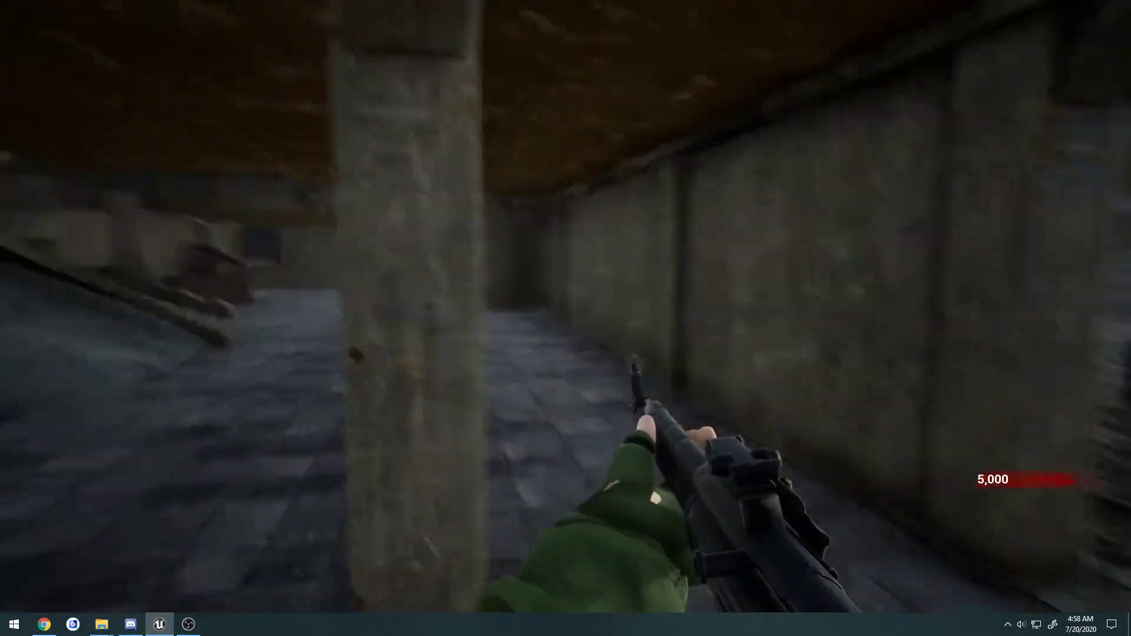
pyautogui.press('s')
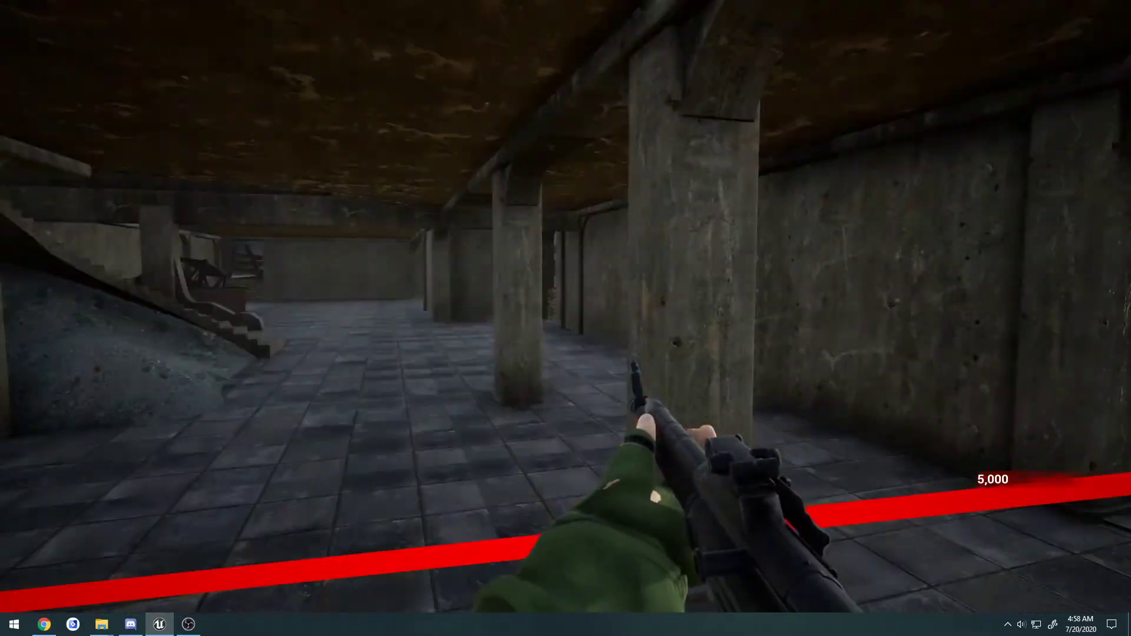
pyautogui.press('Escape')
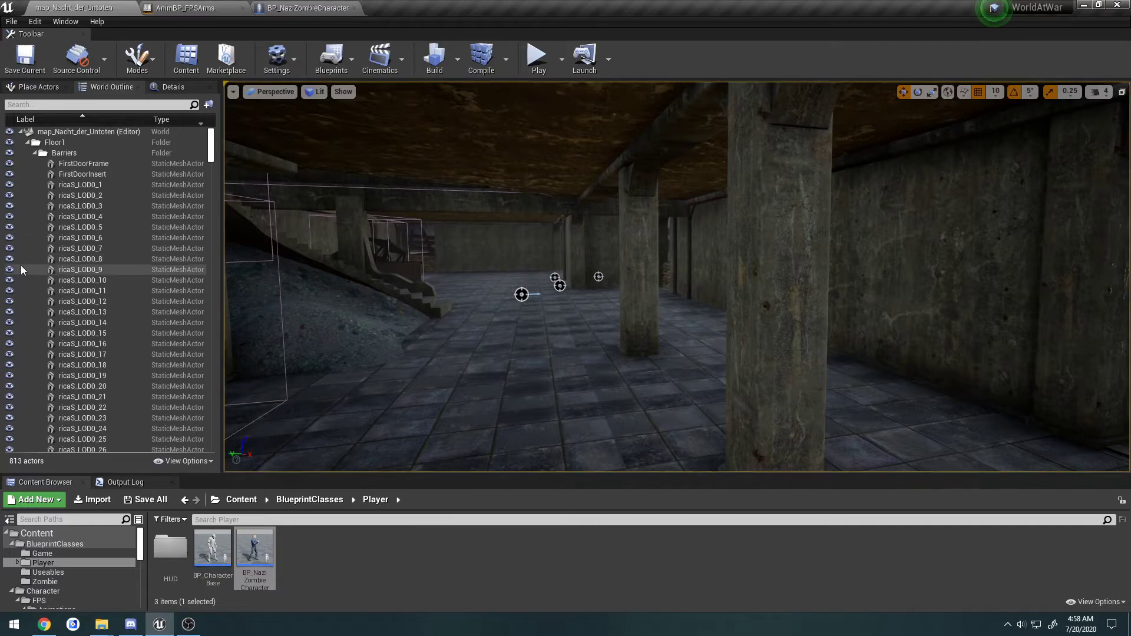
# Open Stg44_Skeleton and M1_Carbine_Skeleton from the weapons' Mesh folders and inspect the muzzleSocket under the carbine's b_muzzle bone
pyautogui.scroll(-3, 93, 587)
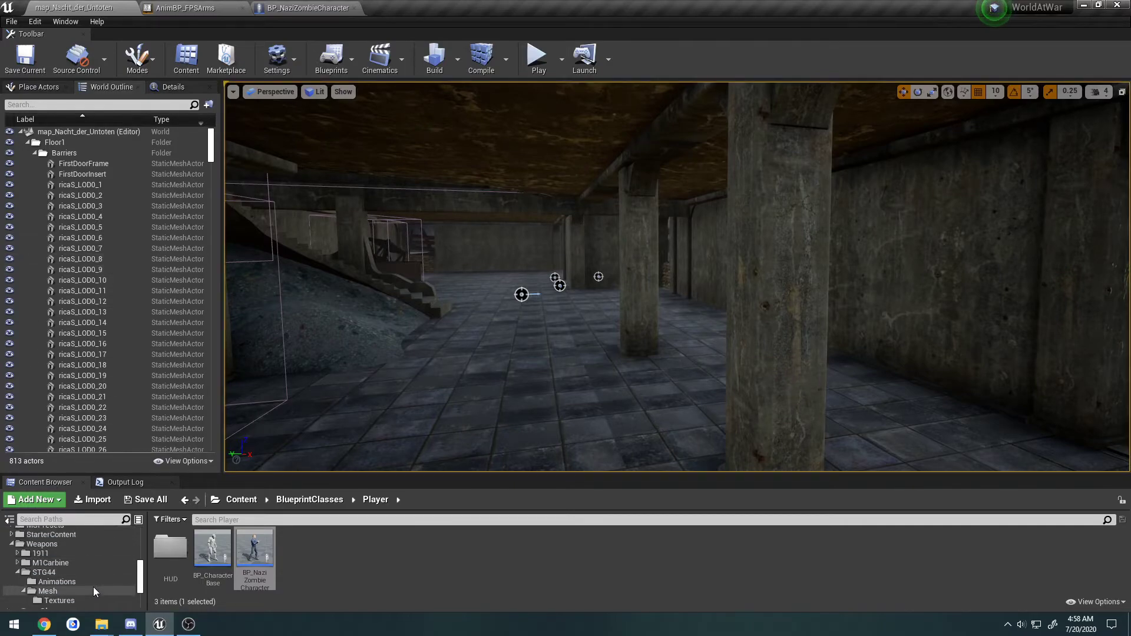
pyautogui.click(81, 571)
pyautogui.doubleClick(296, 548)
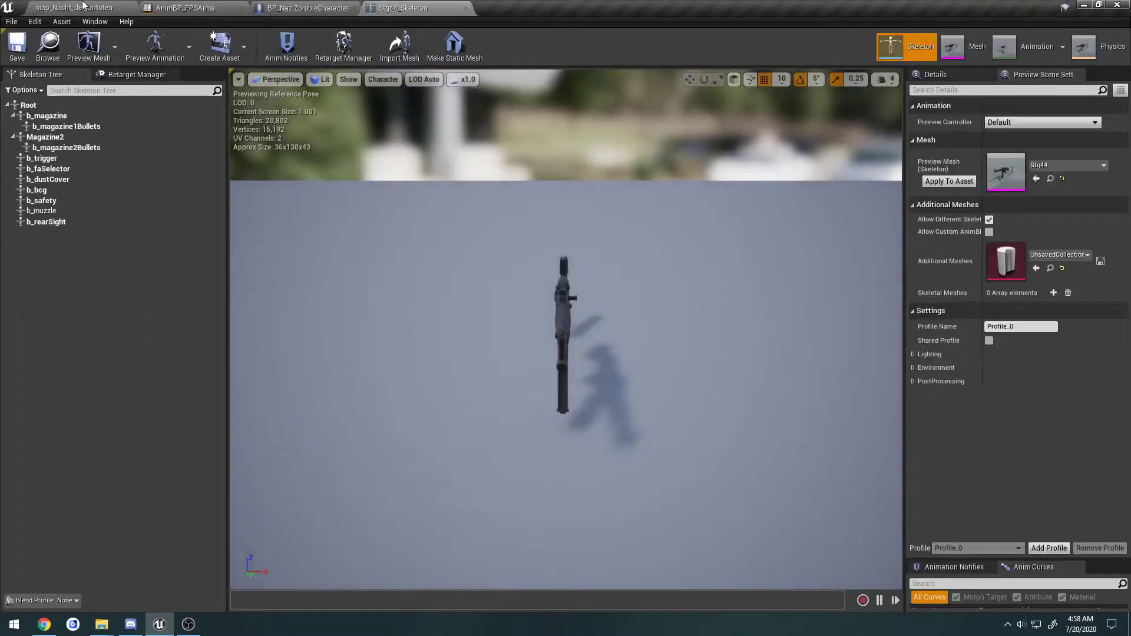
pyautogui.click(77, 7)
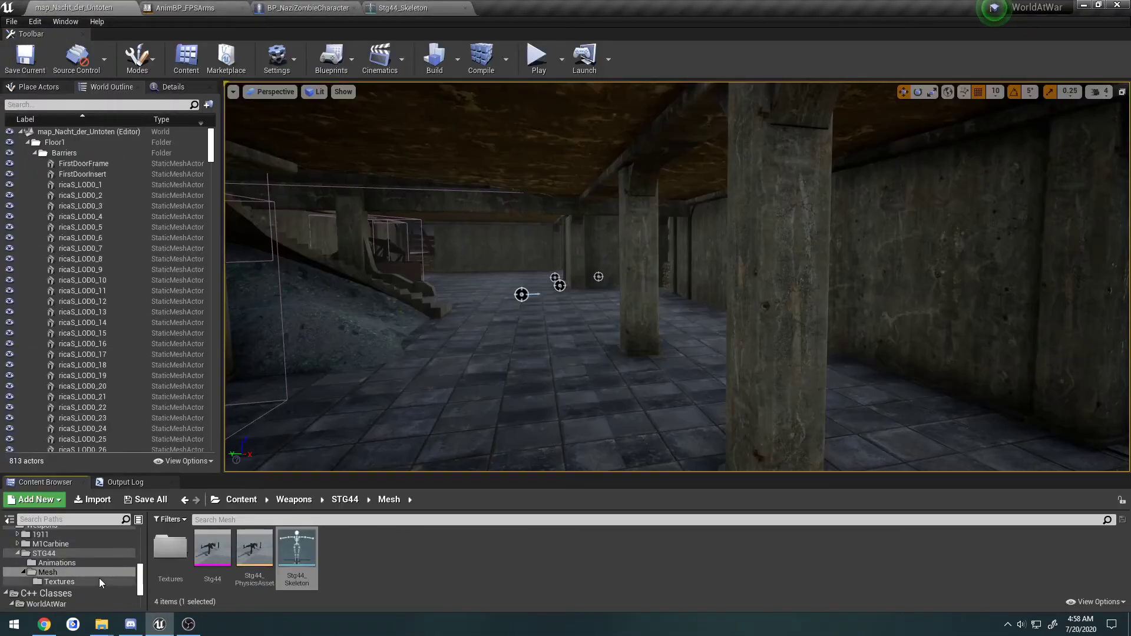
pyautogui.click(89, 563)
pyautogui.click(219, 560)
pyautogui.doubleClick(219, 559)
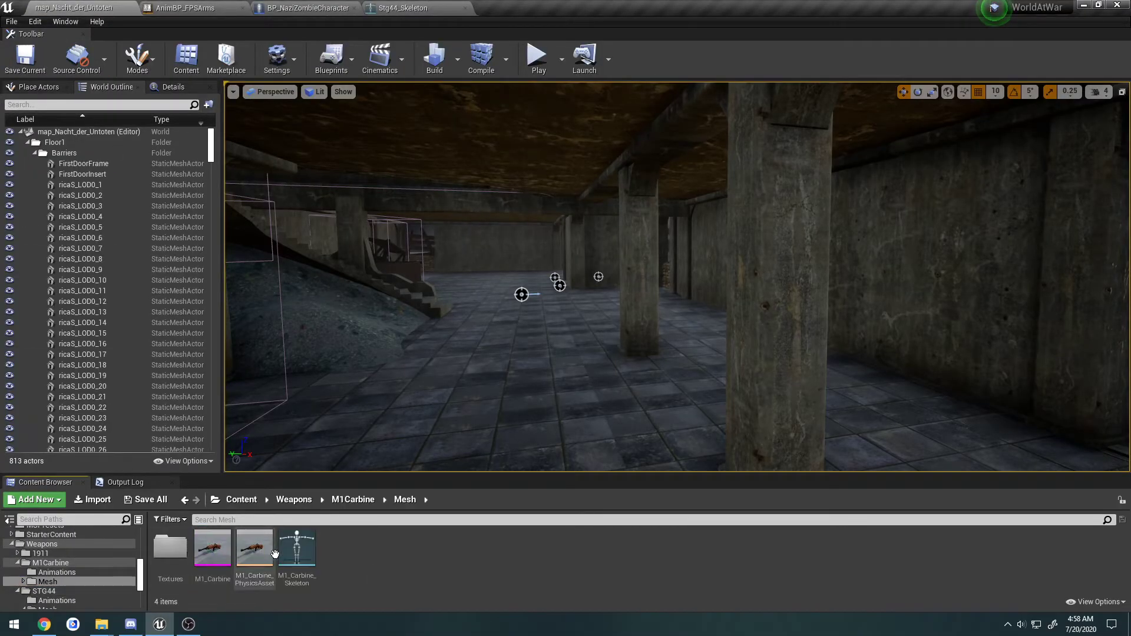
pyautogui.doubleClick(294, 551)
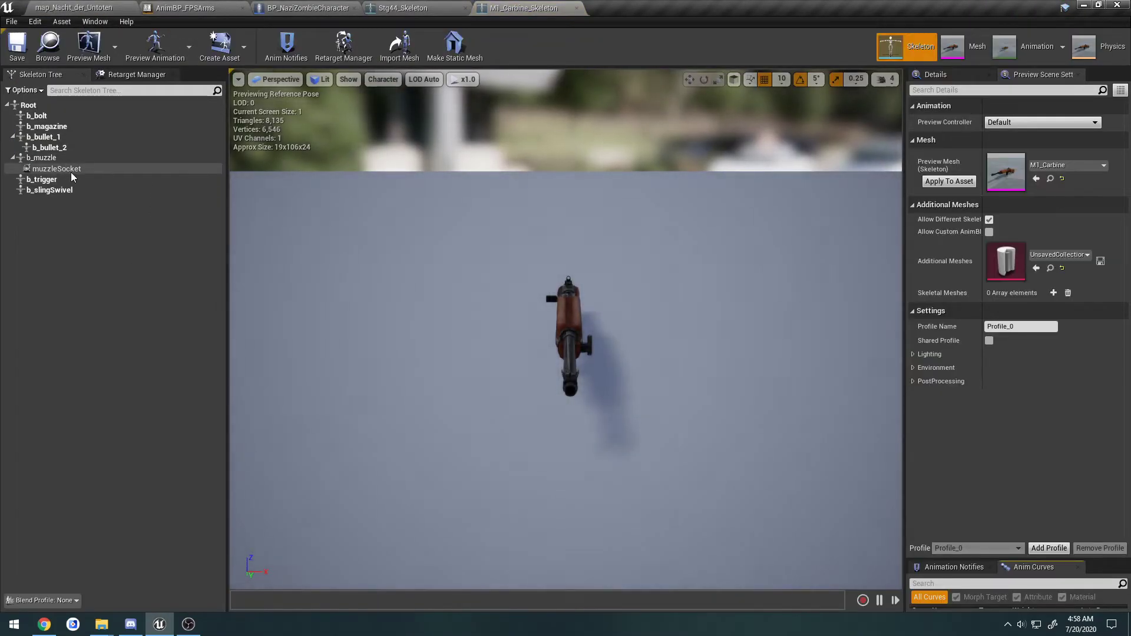
pyautogui.click(69, 170)
pyautogui.click(69, 170)
# Add a socket named muzzleSocket to the b_muzzle bone of Stg44_Skeleton, save it and close both skeleton editors
pyautogui.click(395, 7)
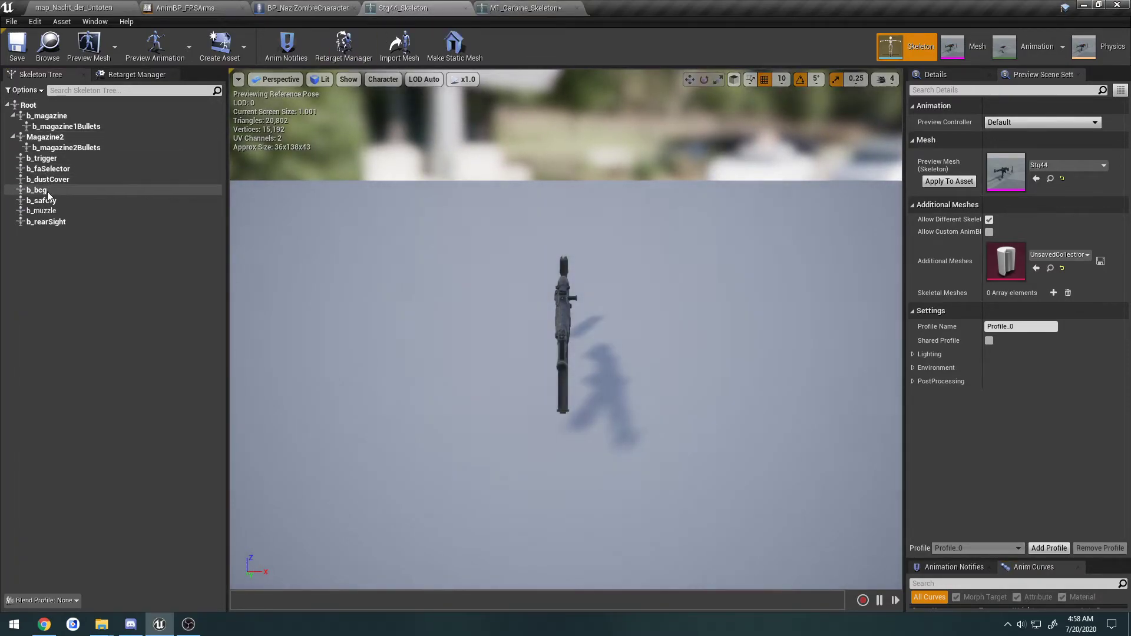
pyautogui.click(51, 212)
pyautogui.rightClick(52, 212)
pyautogui.click(94, 253)
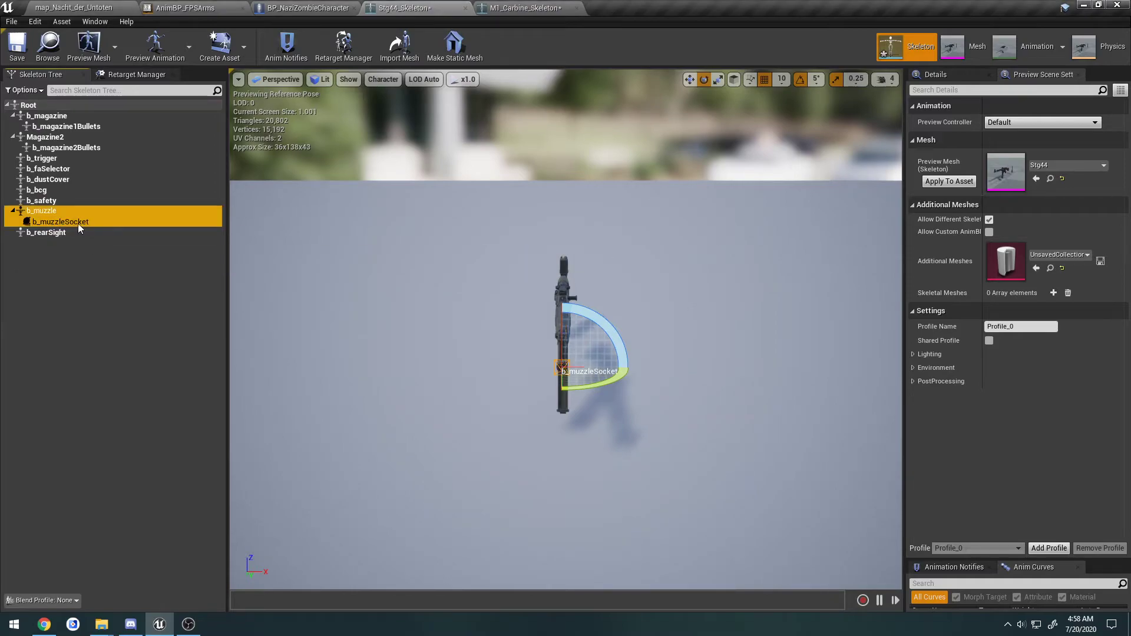
pyautogui.write('muzzleSocket')
pyautogui.press('Return')
pyautogui.hotkey('ctrl', 's')
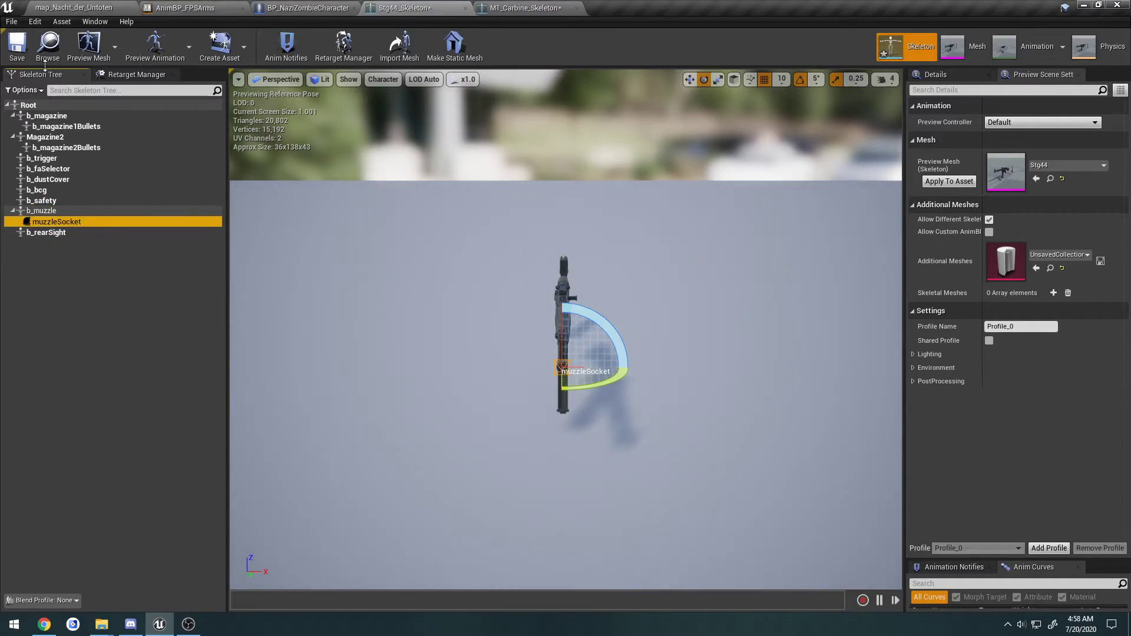
pyautogui.click(465, 9)
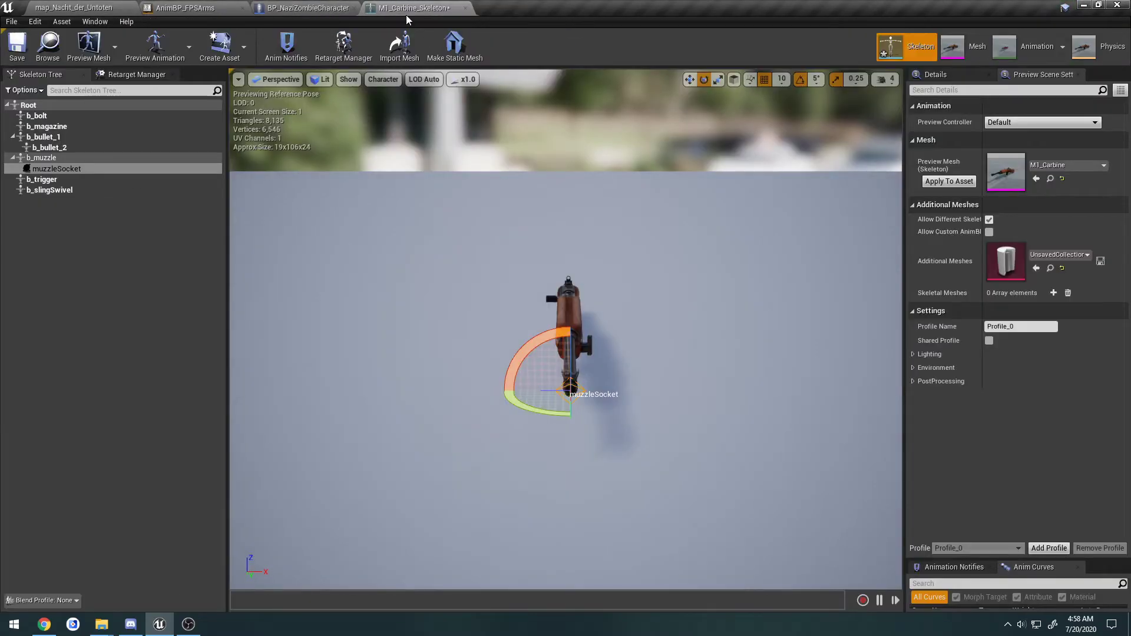
pyautogui.click(465, 9)
pyautogui.click(74, 7)
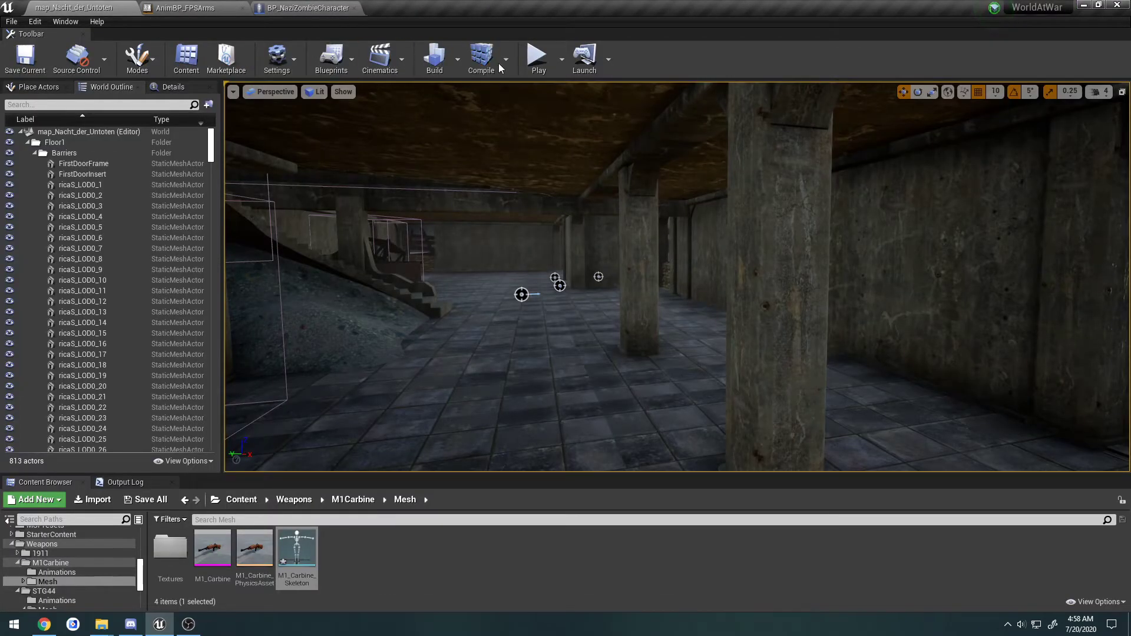
# Play the level and fire the STG44 to check the direction of the shot trace from the muzzle
pyautogui.click(536, 56)
pyautogui.click(677, 277)
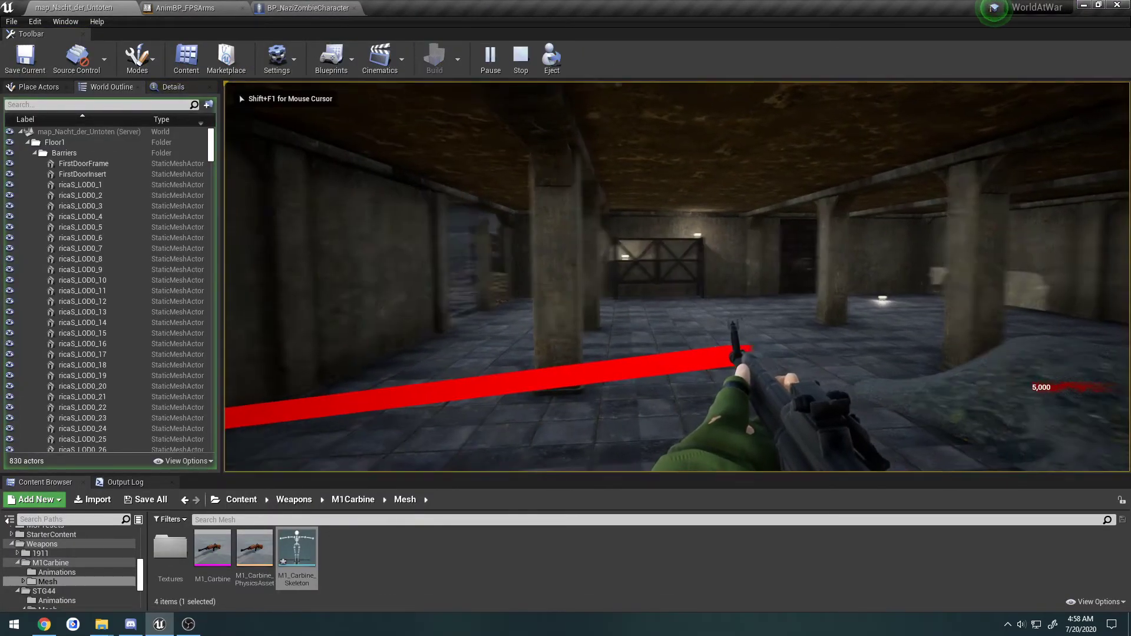
pyautogui.press('Escape')
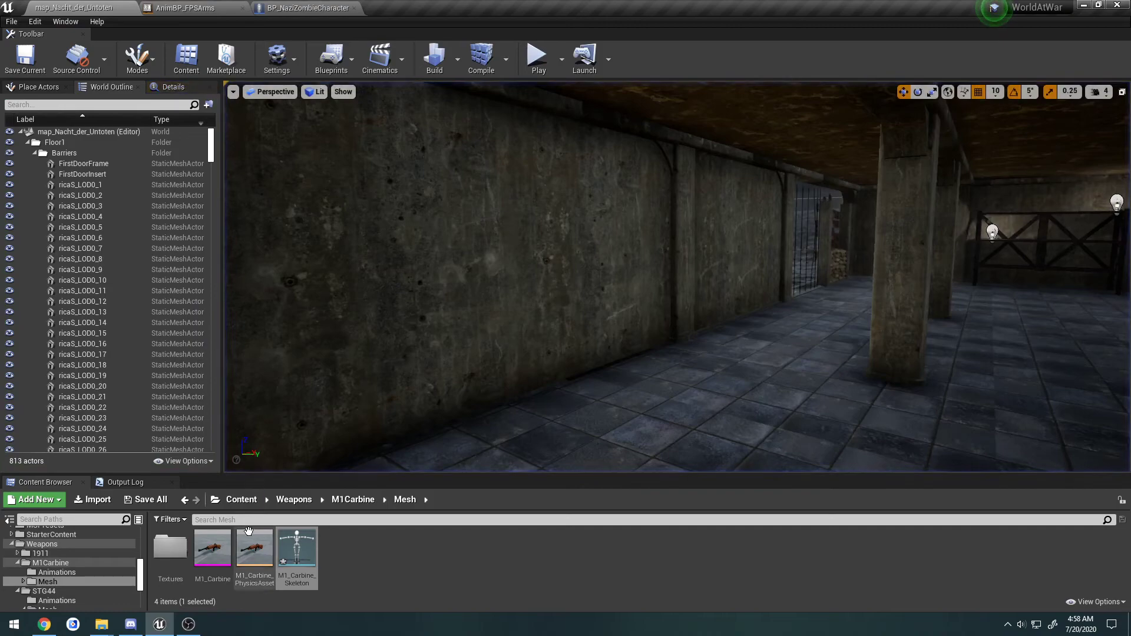
# Rotate the muzzleSocket under b_muzzle in Stg44_Skeleton to correct the firing direction, save it and close the skeleton editor
pyautogui.hotkey('alt', 'Left')
pyautogui.hotkey('alt', 'Left')
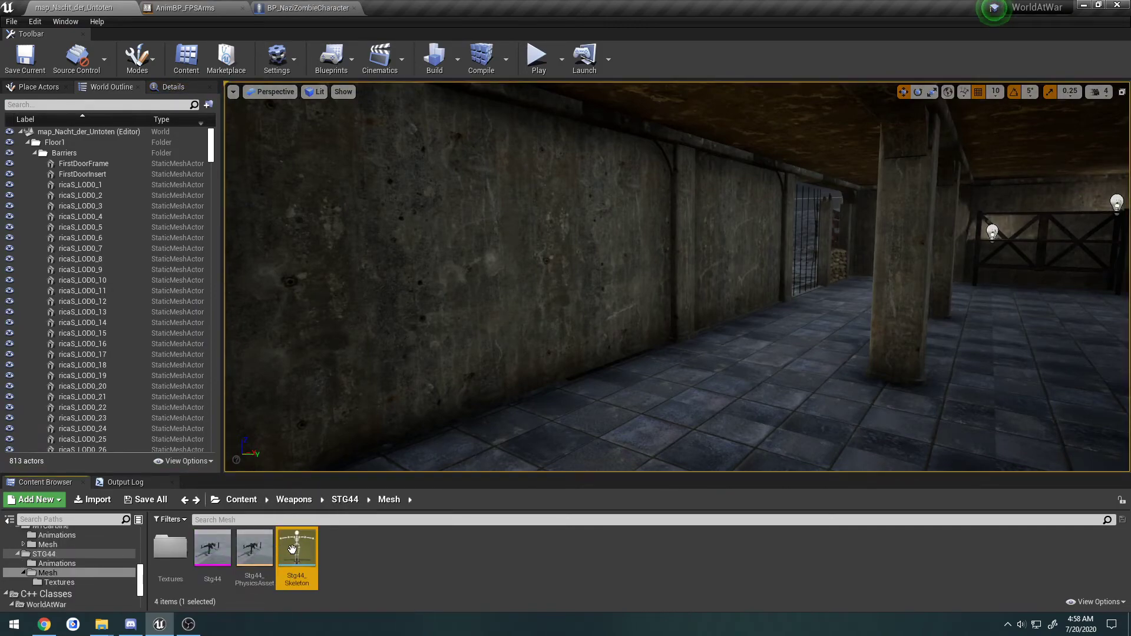
pyautogui.doubleClick(292, 550)
pyautogui.click(81, 223)
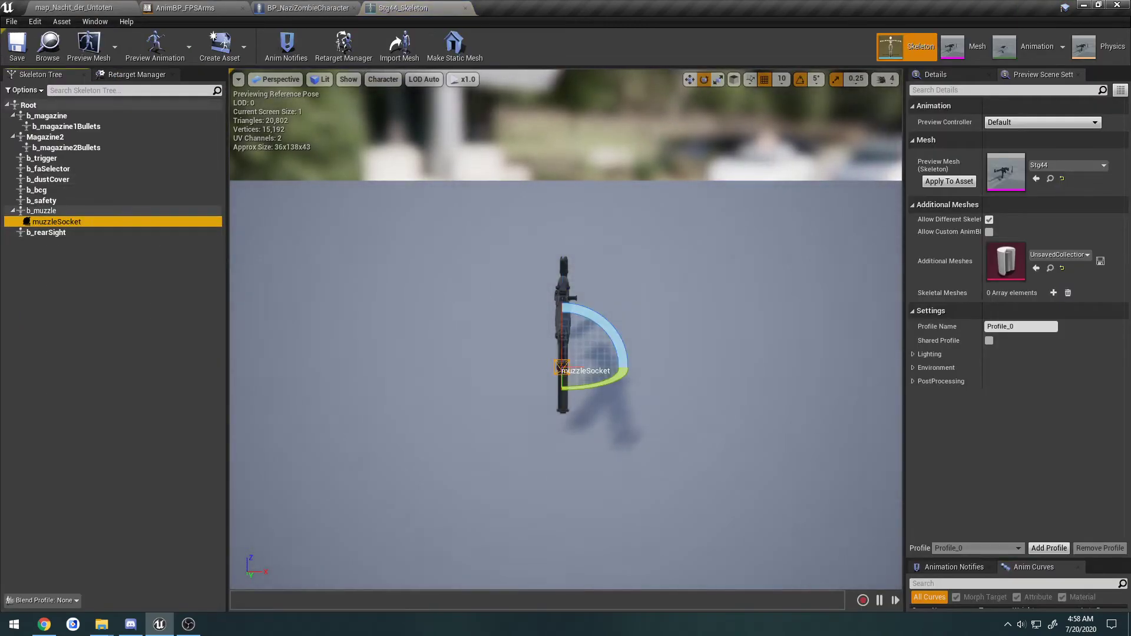
pyautogui.moveTo(599, 313); pyautogui.dragTo(600, 332, button='right')
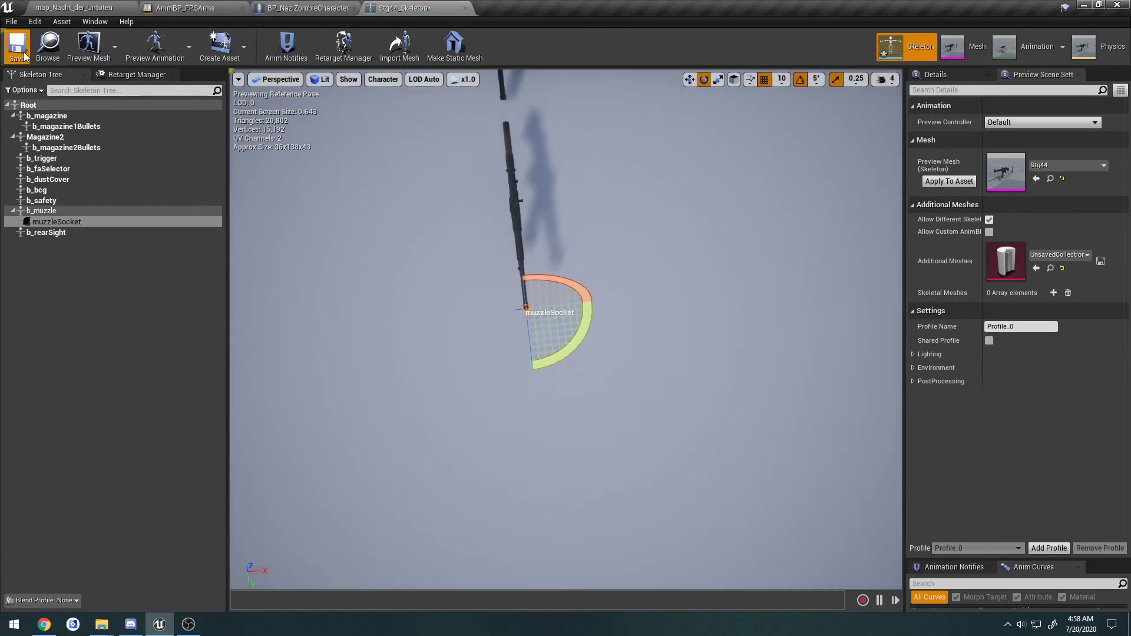
pyautogui.click(465, 9)
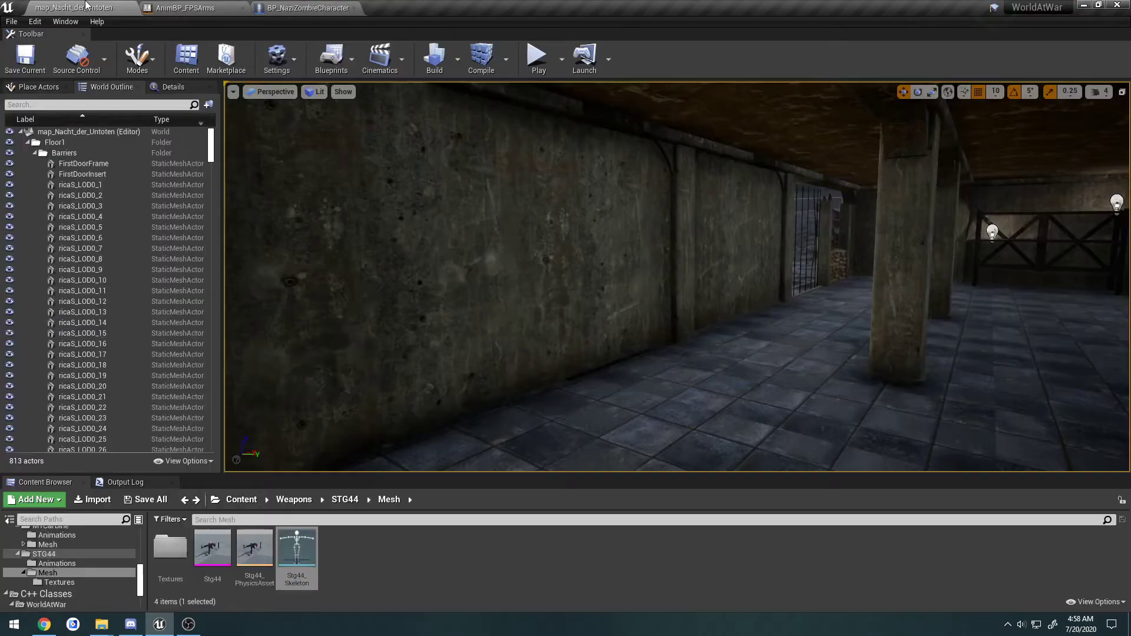
# Play the level in full screen to test firing, aiming down sights, walking and reloading with the STG44
pyautogui.click(528, 65)
pyautogui.press('F11')
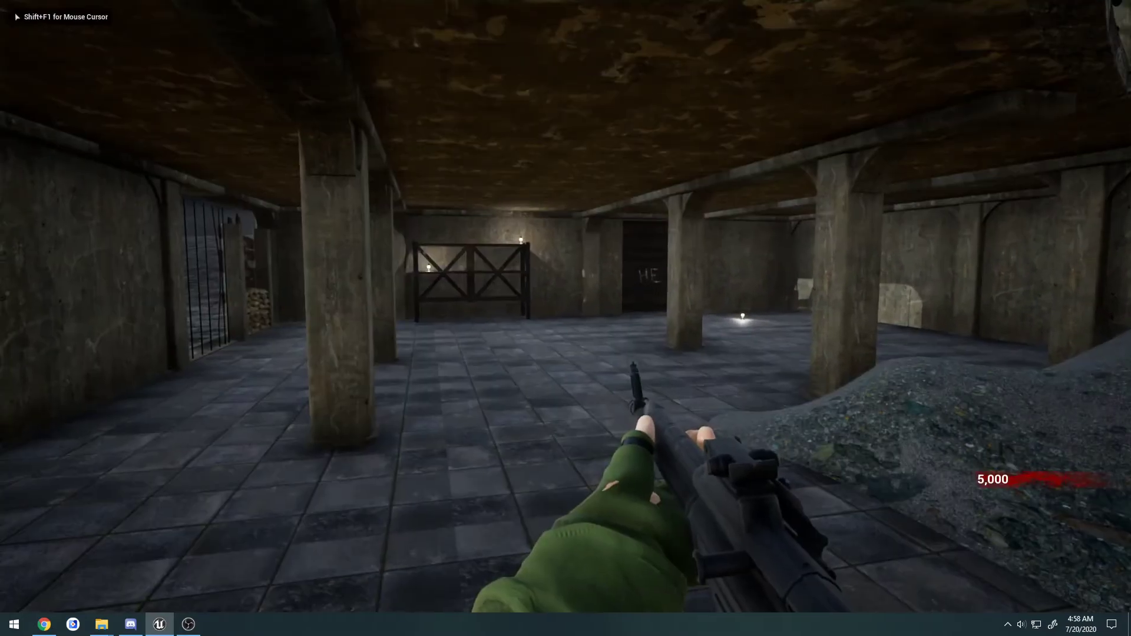
pyautogui.click(565, 318)
pyautogui.rightClick(566, 318)
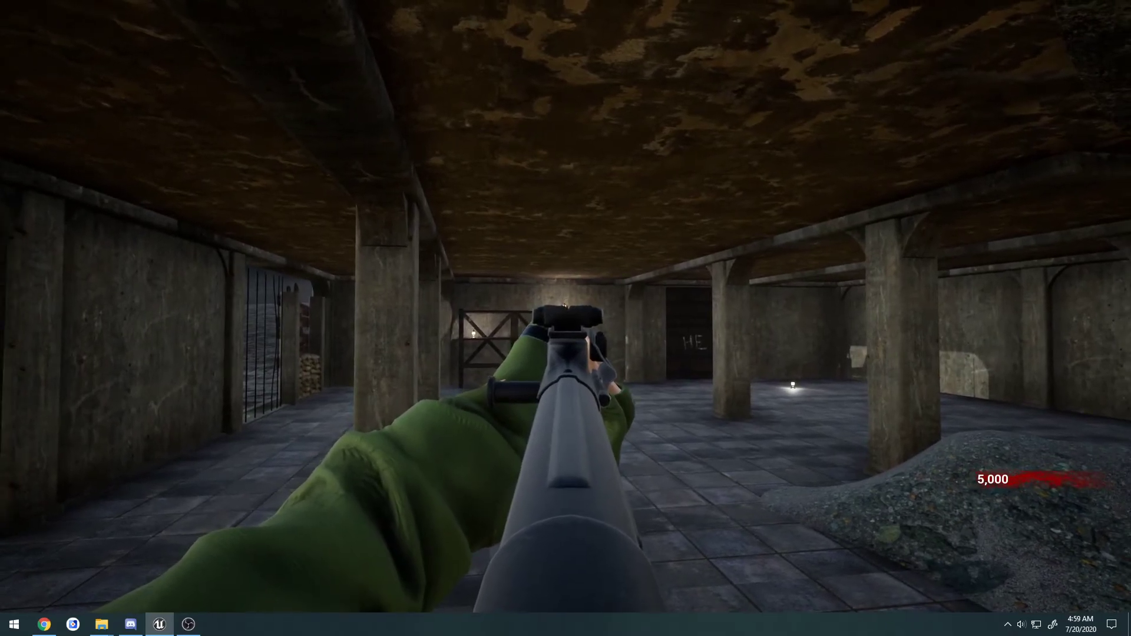
pyautogui.click(565, 306)
pyautogui.press('w')
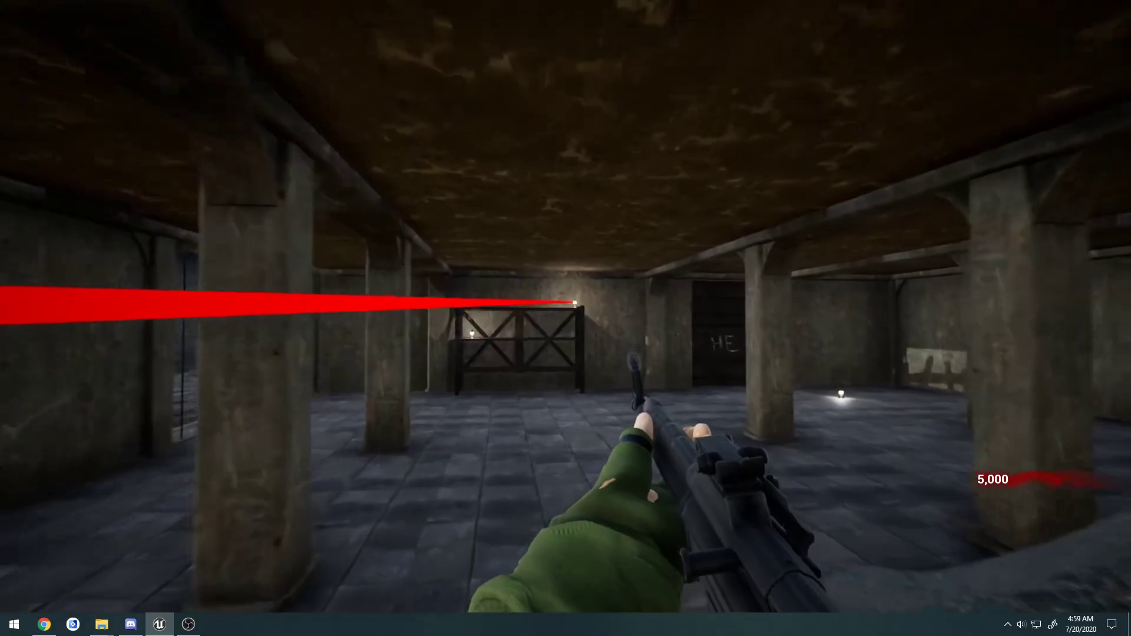
pyautogui.press('w')
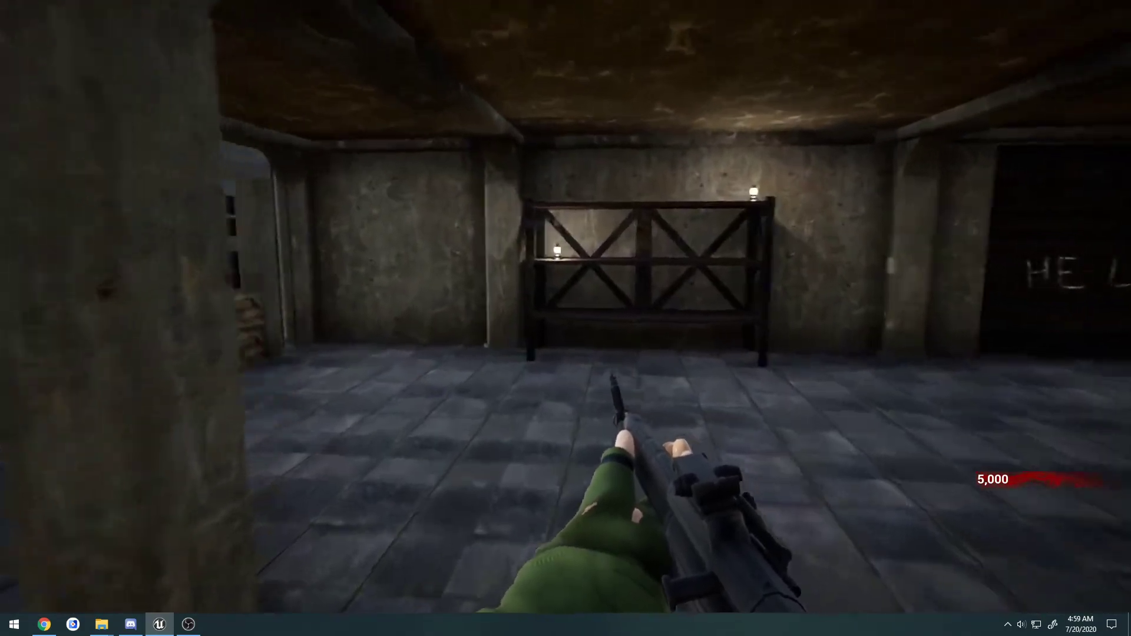
pyautogui.press('w')
pyautogui.press('d')
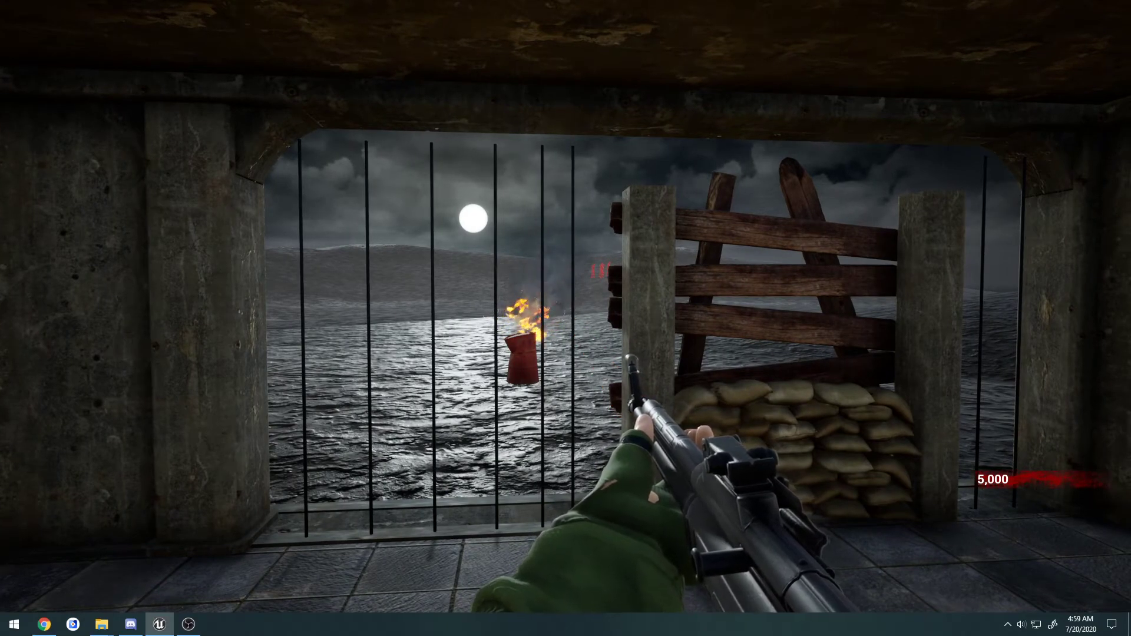
pyautogui.press('r')
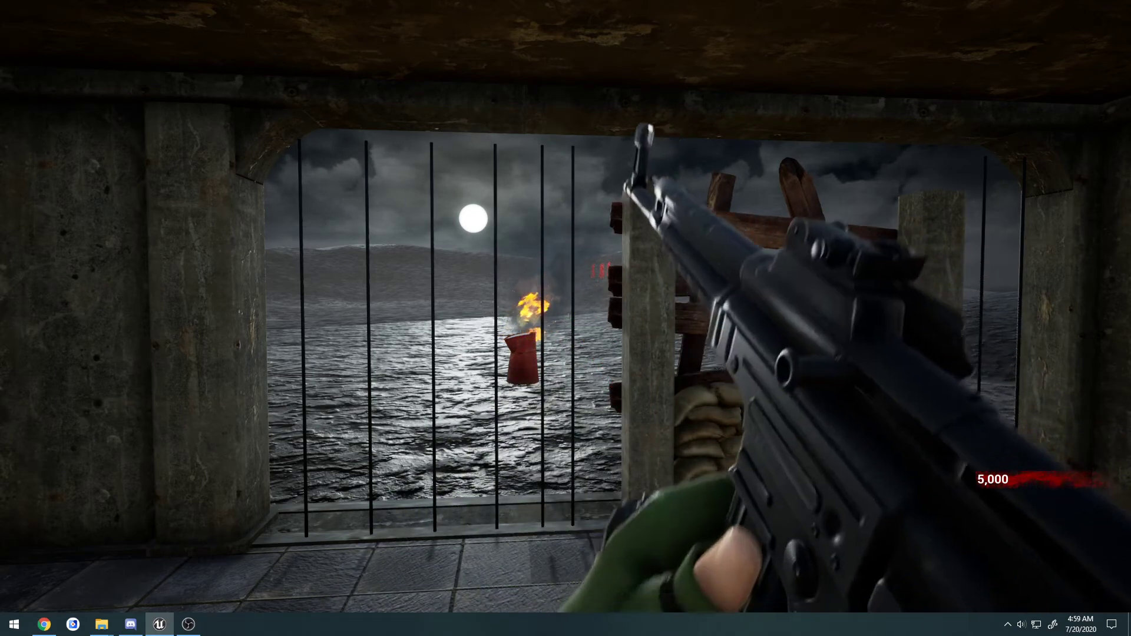
pyautogui.press('F11')
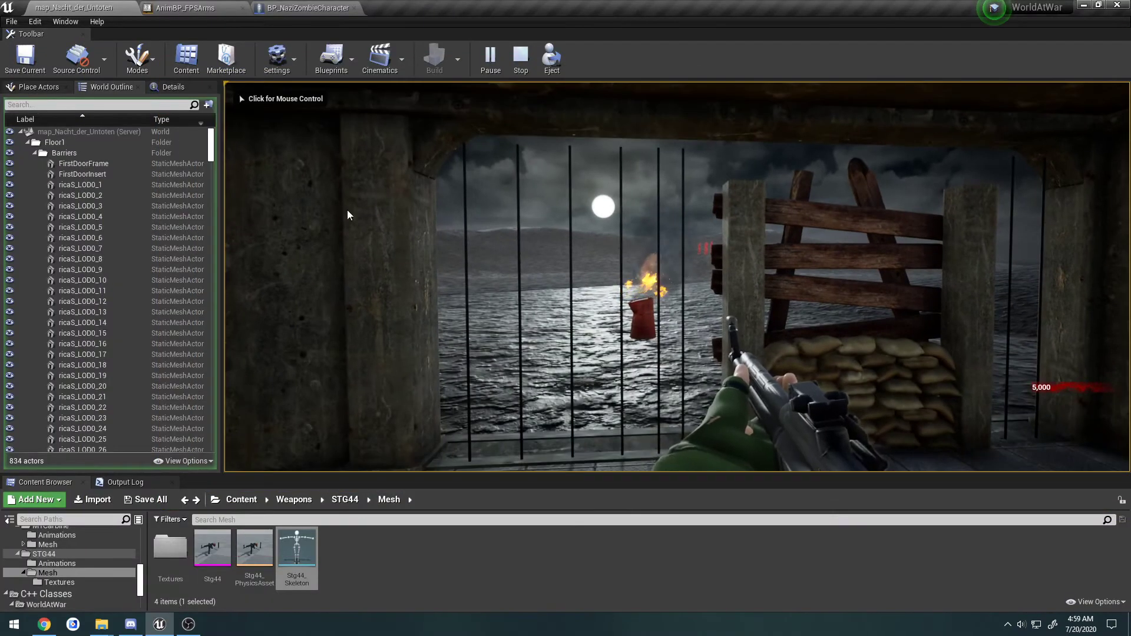
pyautogui.press('Escape')
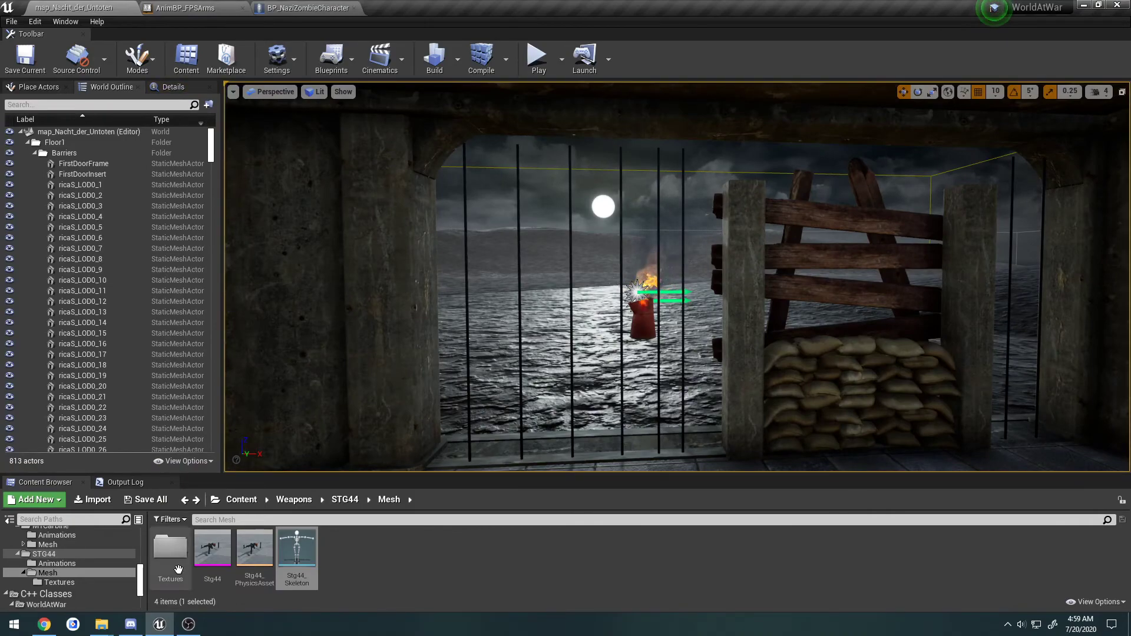
# Open the BP_STG44 blueprint from the STG44 weapon folder and expand its Weapon Damage settings
pyautogui.hotkey('alt', 'Left')
pyautogui.hotkey('alt', 'Right')
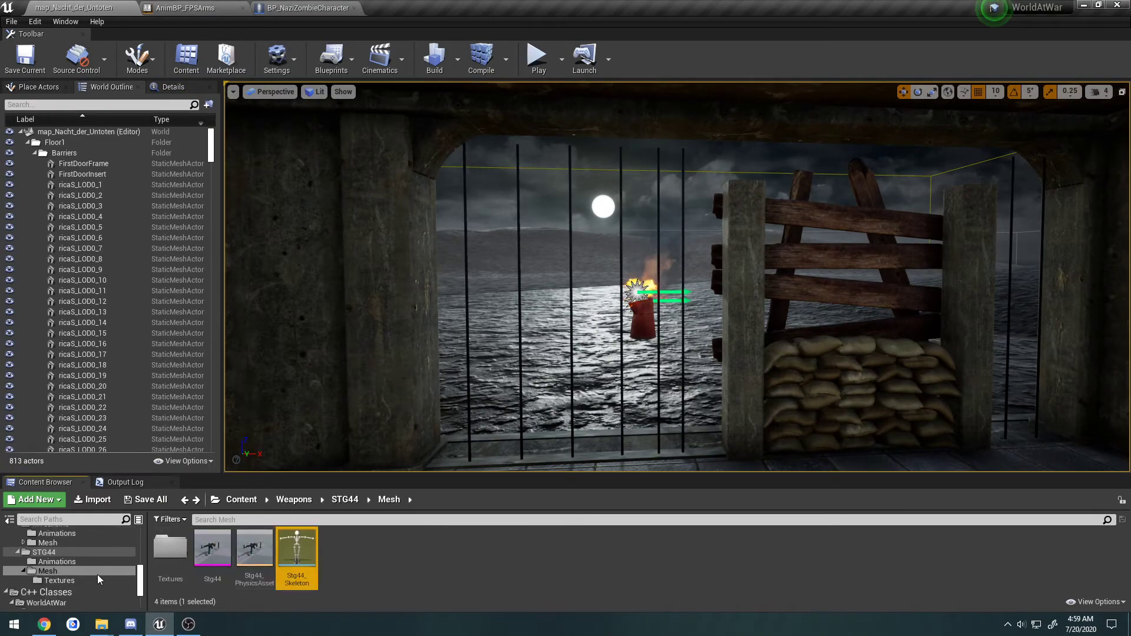
pyautogui.scroll(-4, 95, 580)
pyautogui.scroll(-5, 79, 585)
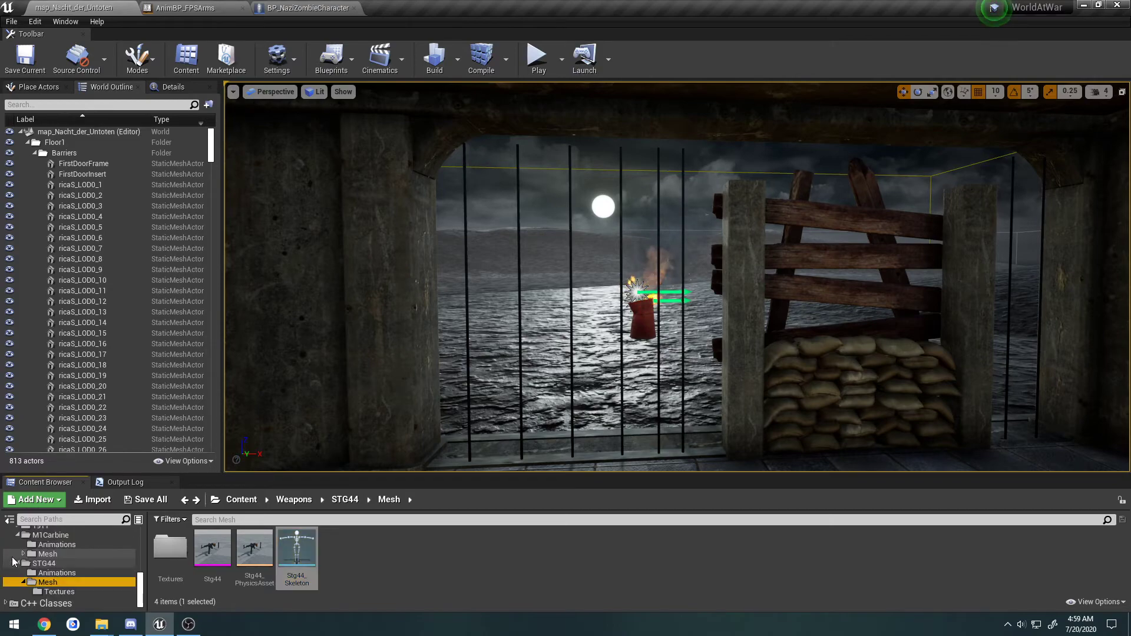
pyautogui.click(58, 565)
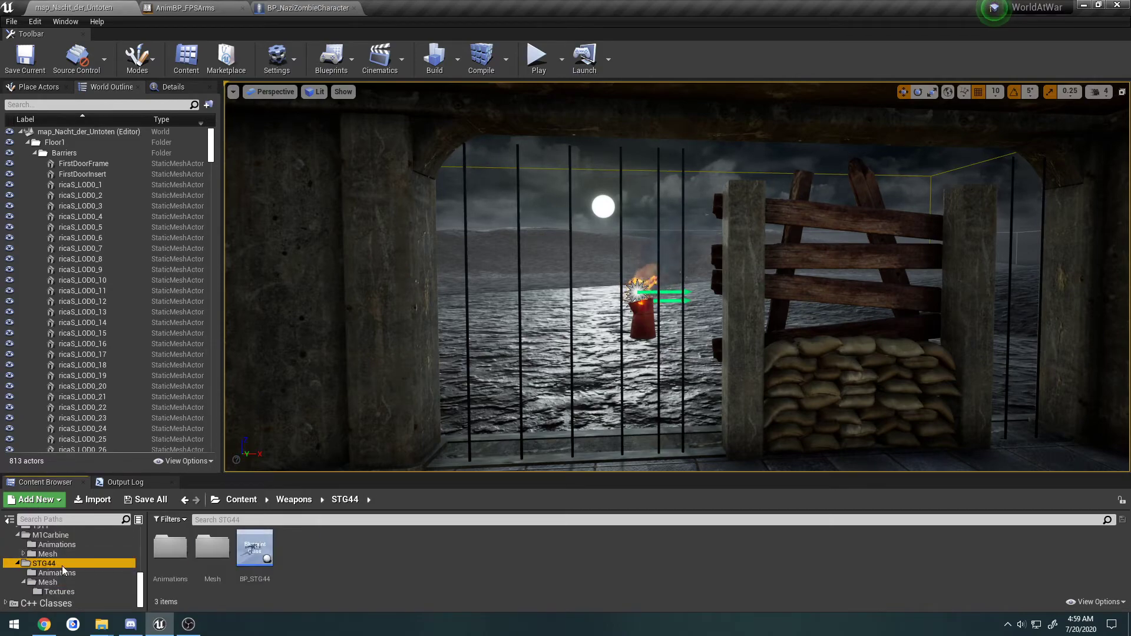
pyautogui.doubleClick(248, 556)
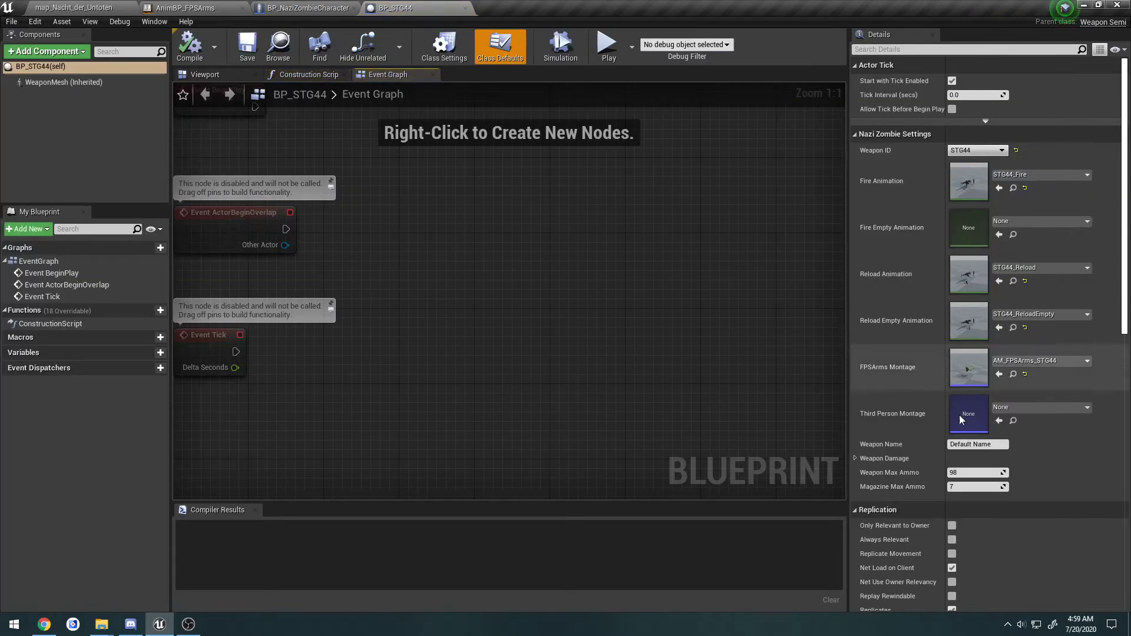
pyautogui.click(855, 459)
pyautogui.scroll(-1, 892, 457)
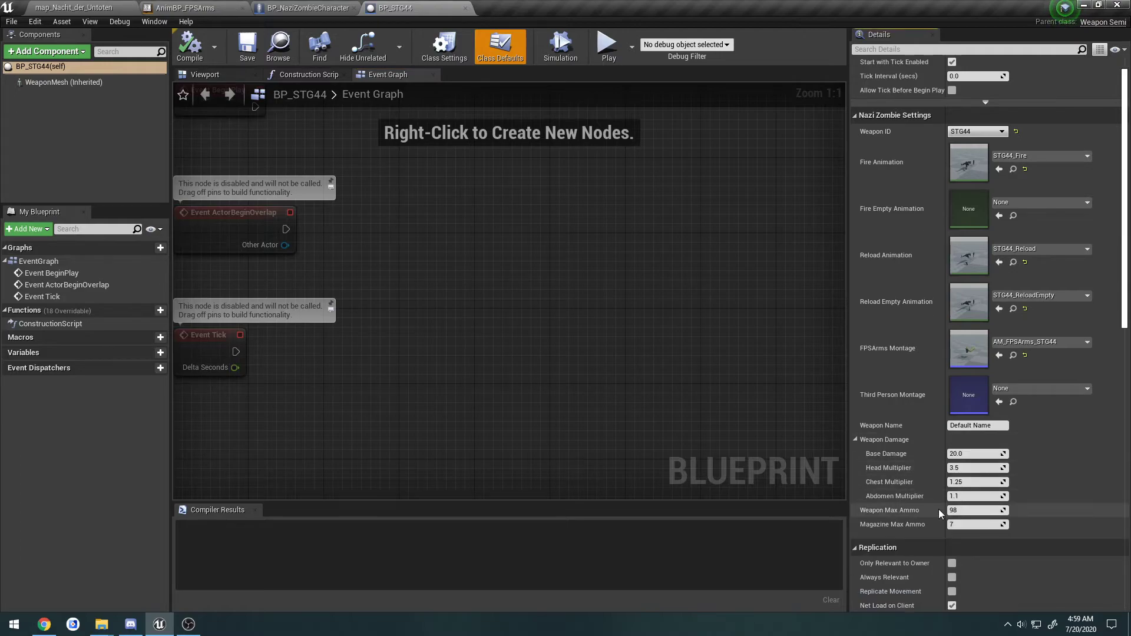
# Switch to Chrome, open the bookmarked Reddit post "Massive zombie guide and stats" and follow its link to all gun damages
pyautogui.click(45, 624)
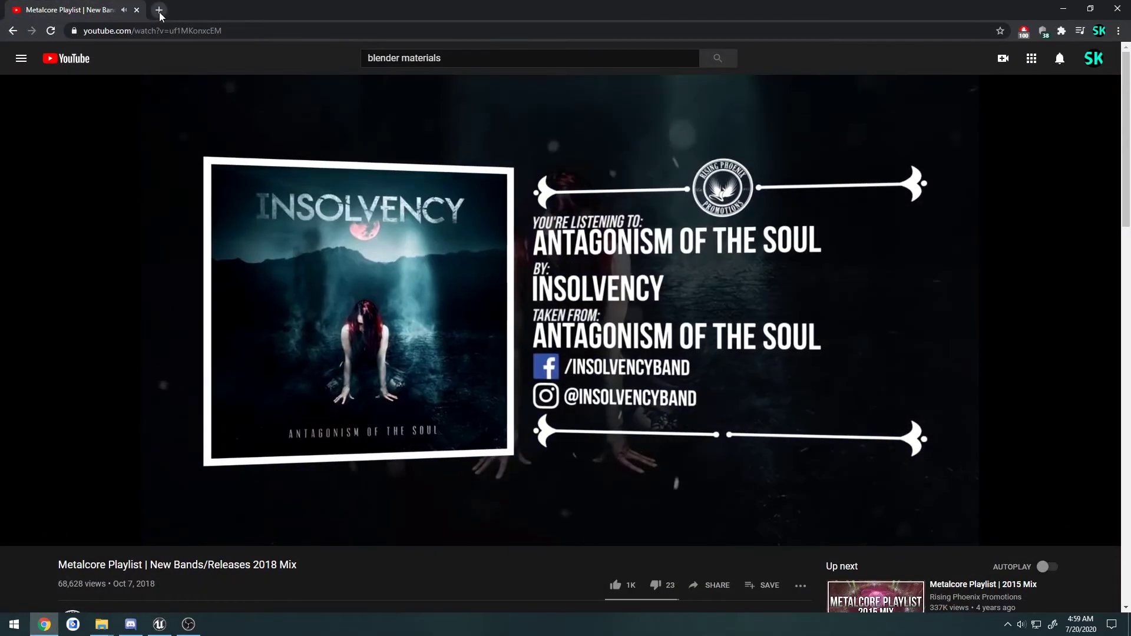
pyautogui.click(157, 10)
pyautogui.click(1118, 30)
pyautogui.moveTo(1013, 123)
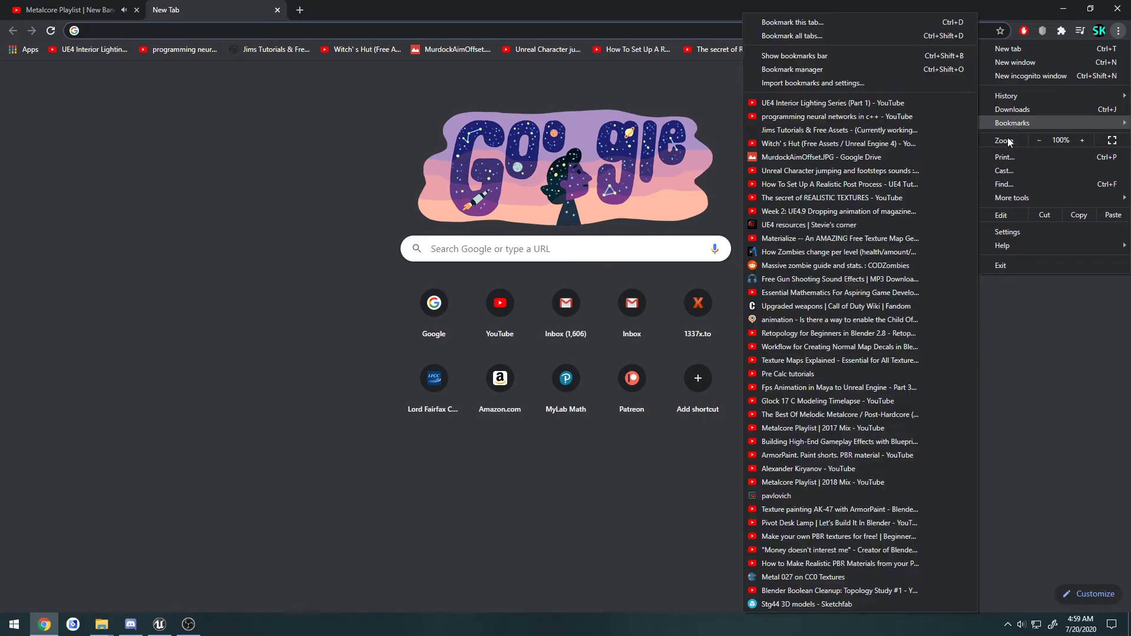
pyautogui.click(810, 266)
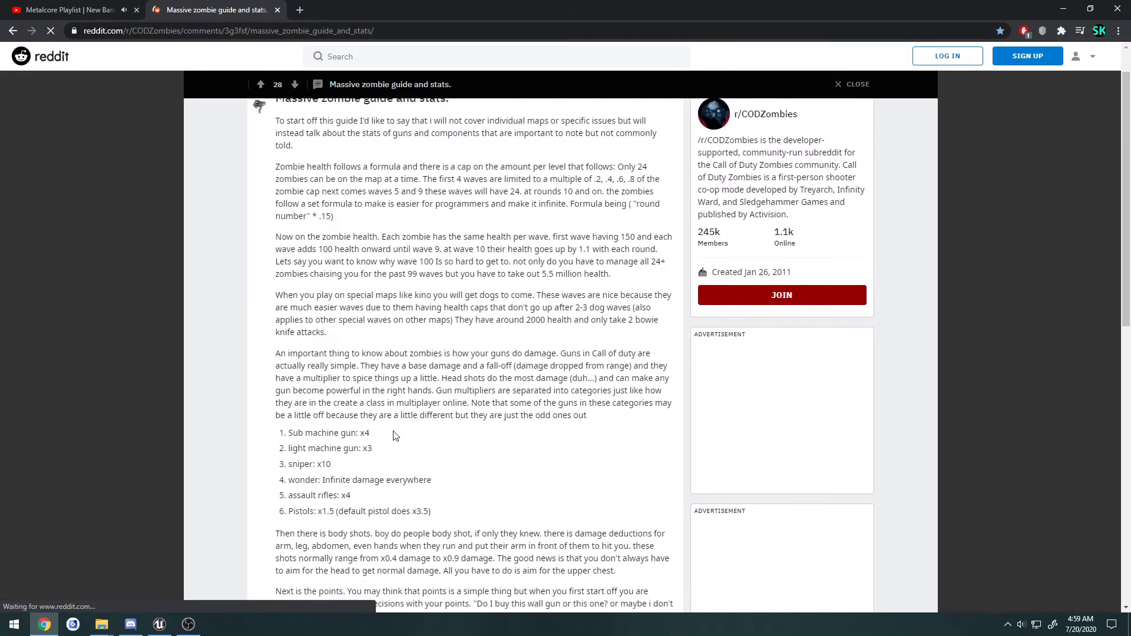
pyautogui.scroll(-10, 407, 436)
pyautogui.scroll(-2, 414, 441)
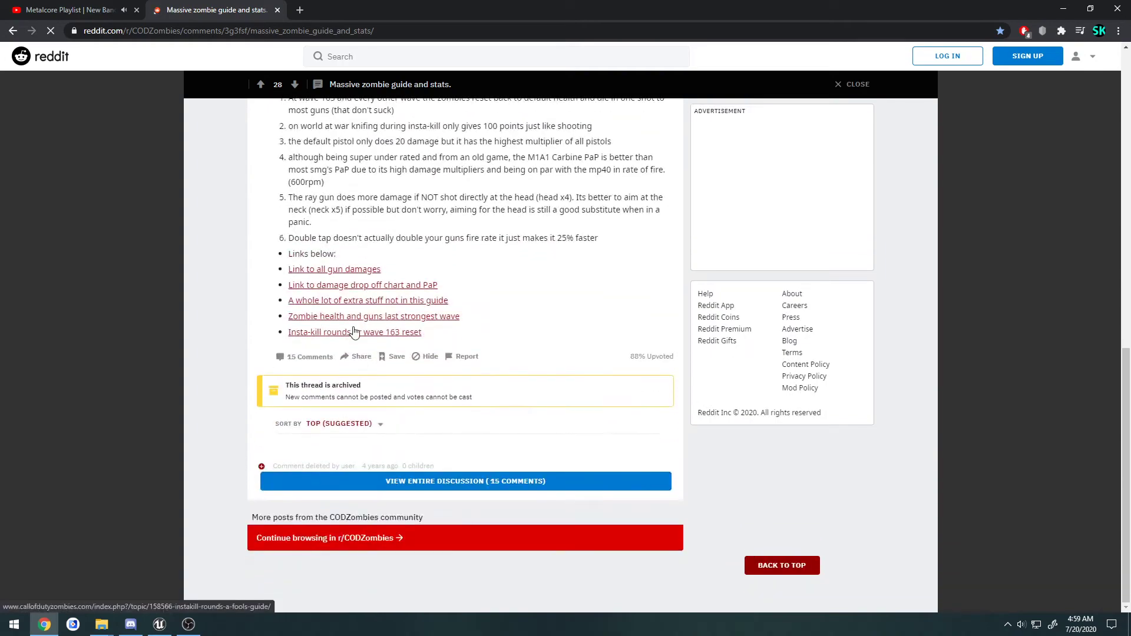
pyautogui.click(350, 271)
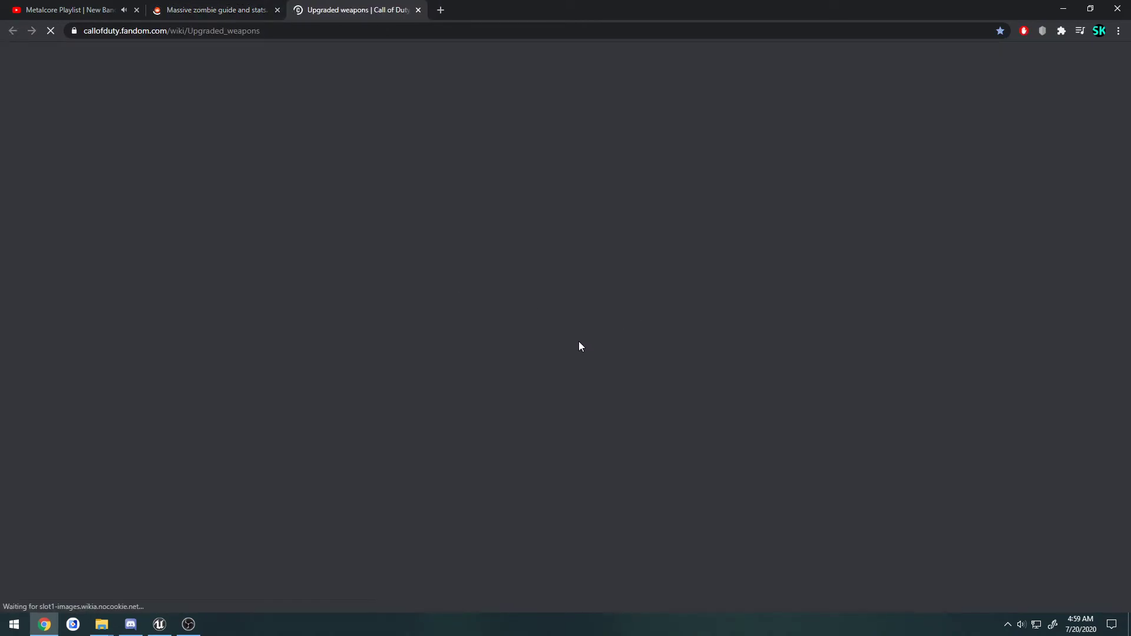
# Search the Upgraded weapons wiki page for "44" and examine the STG-44 damage, multiplier and ammo stats
pyautogui.hotkey('ctrl', 'f')
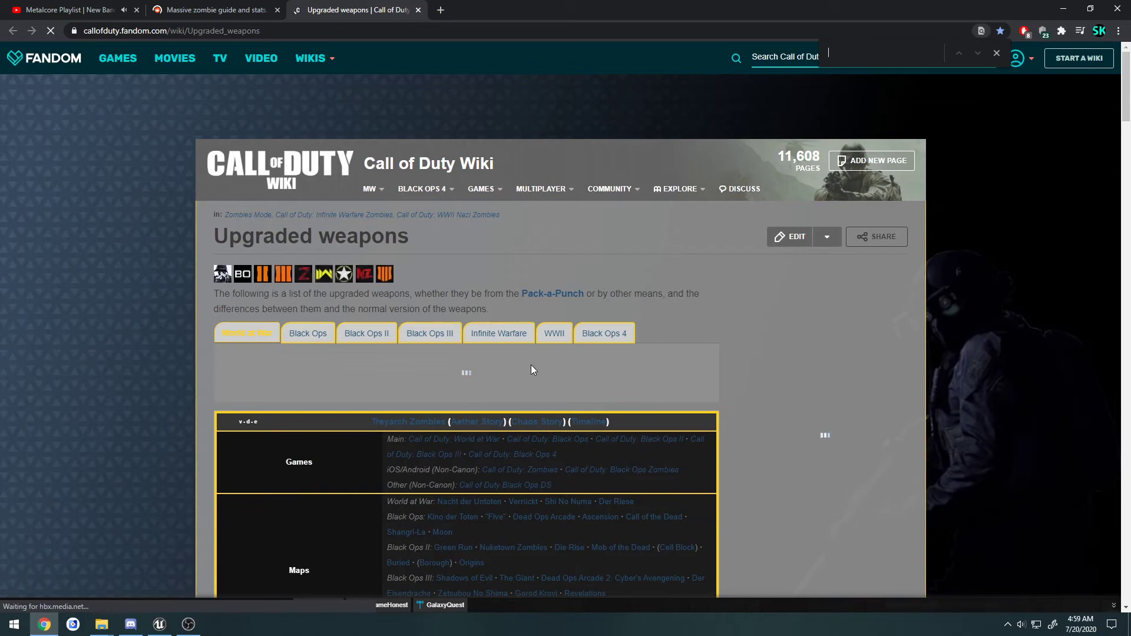
pyautogui.write('44')
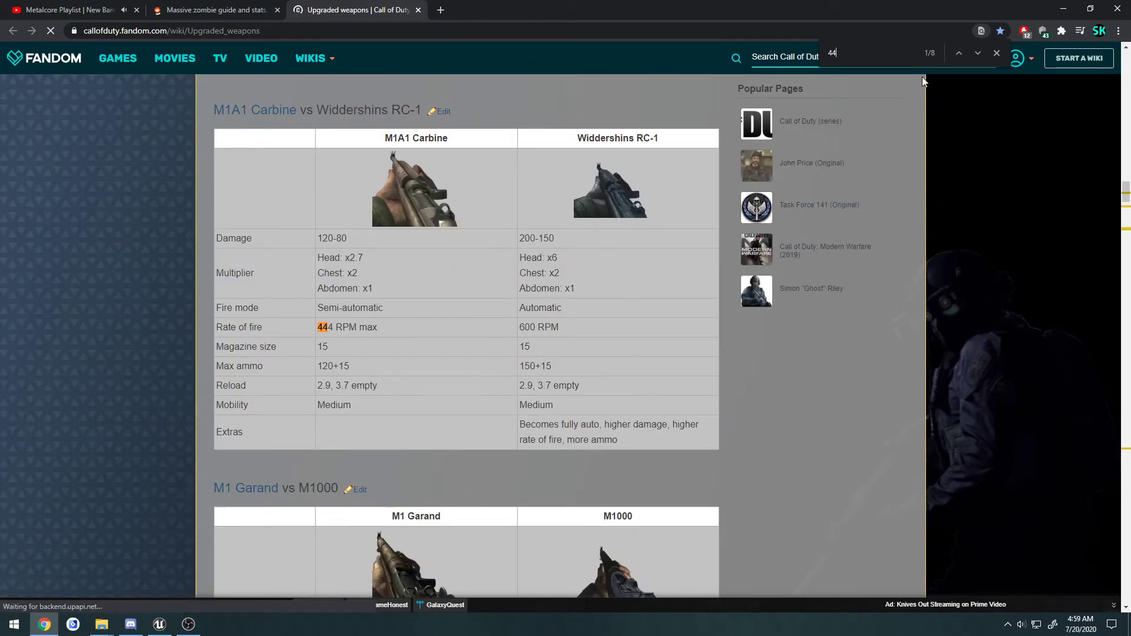
pyautogui.click(976, 53)
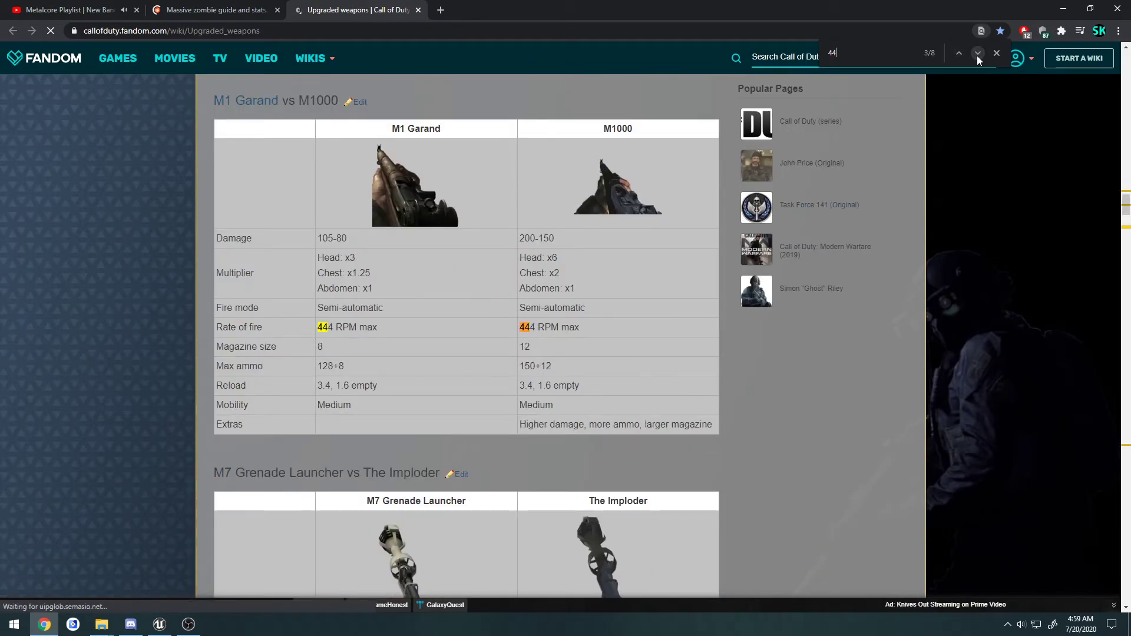
pyautogui.click(977, 56)
pyautogui.scroll(-1, 758, 218)
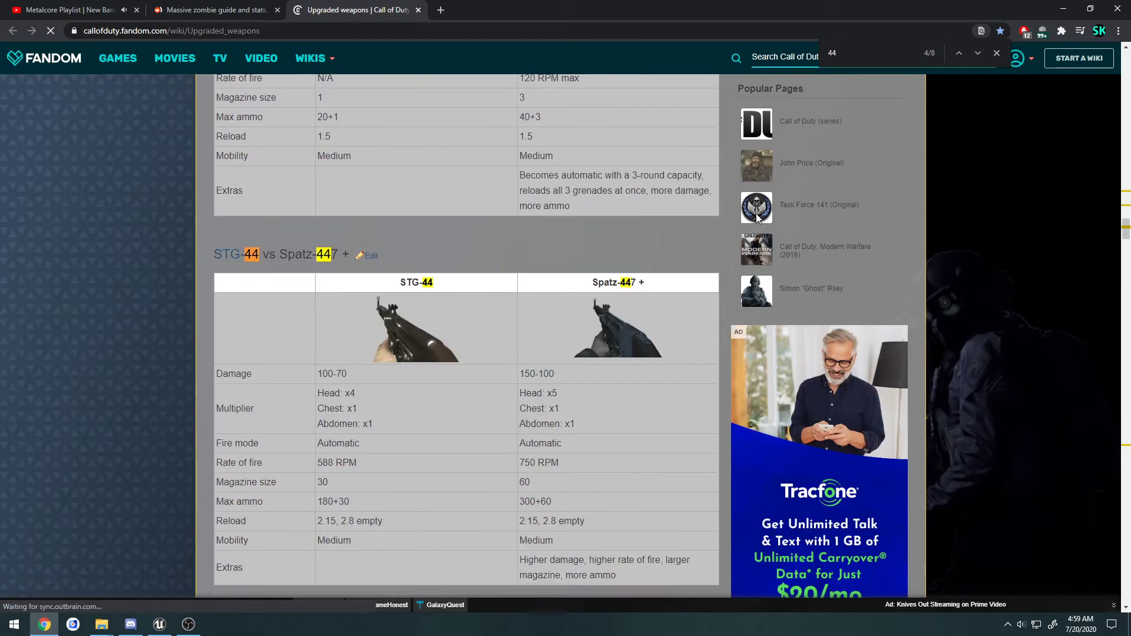
pyautogui.click(997, 53)
pyautogui.scroll(-1, 398, 320)
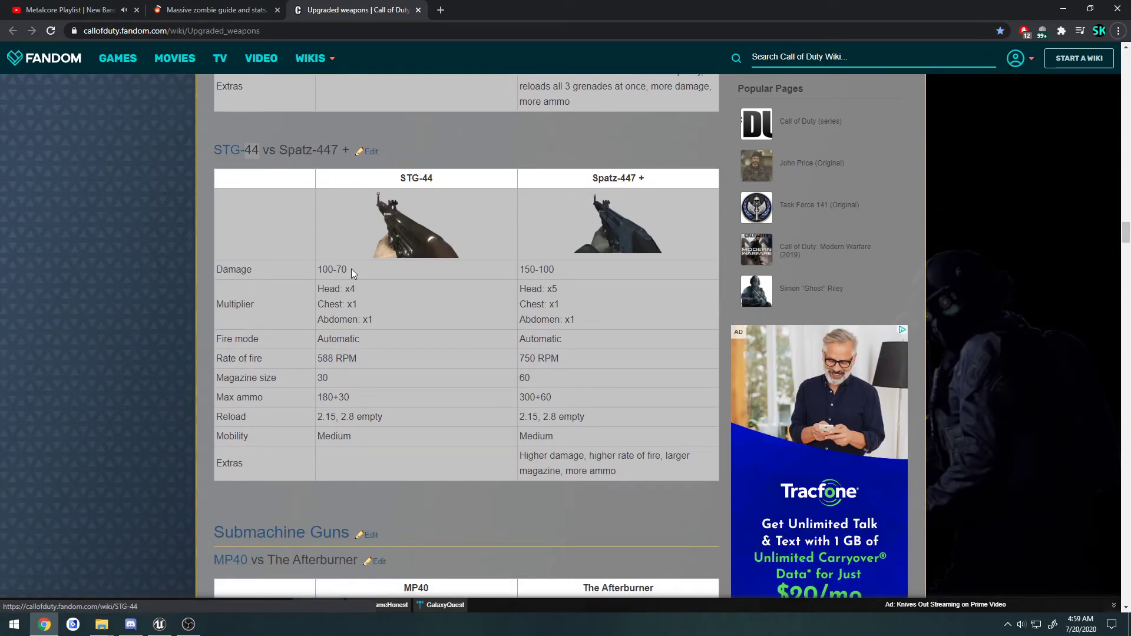
# Set the BP_STG44 Base Damage to 70, Head Multiplier to 4, and Chest and Abdomen Multipliers to 1, consulting the wiki stats
pyautogui.hotkey('alt', 'Tab')
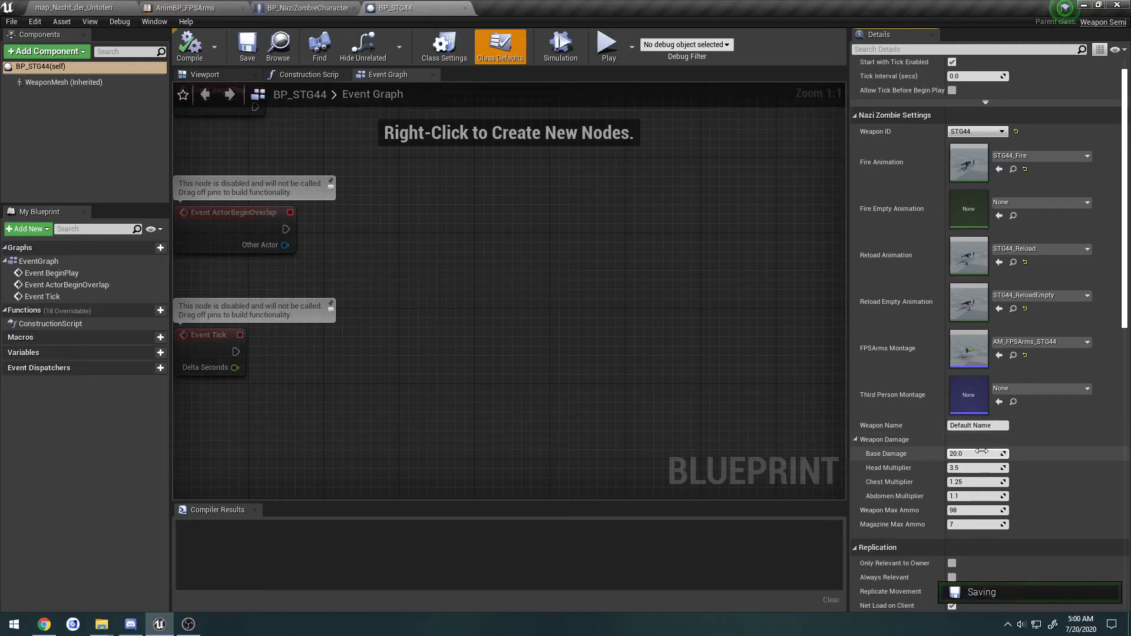
pyautogui.click(970, 454)
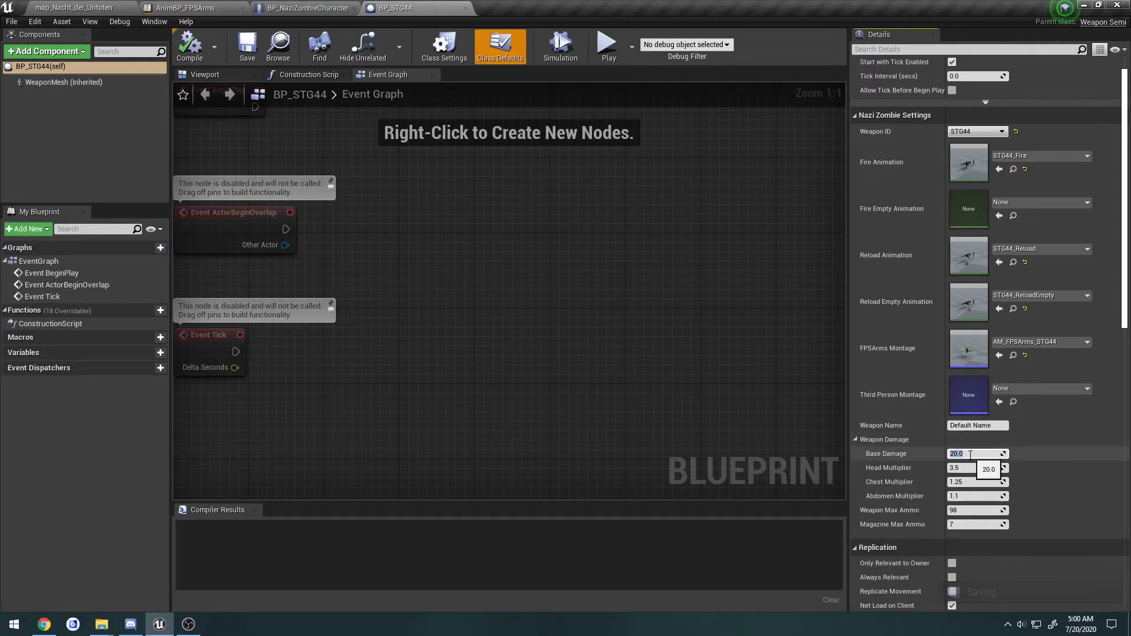
pyautogui.hotkey('alt', 'Tab')
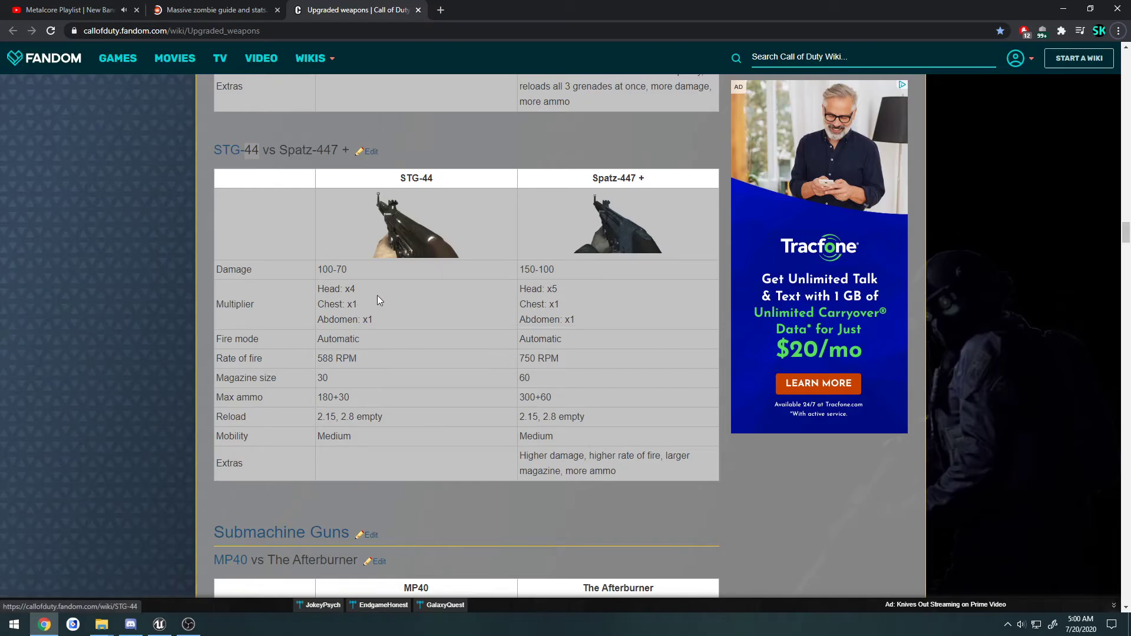
pyautogui.hotkey('alt', 'Tab')
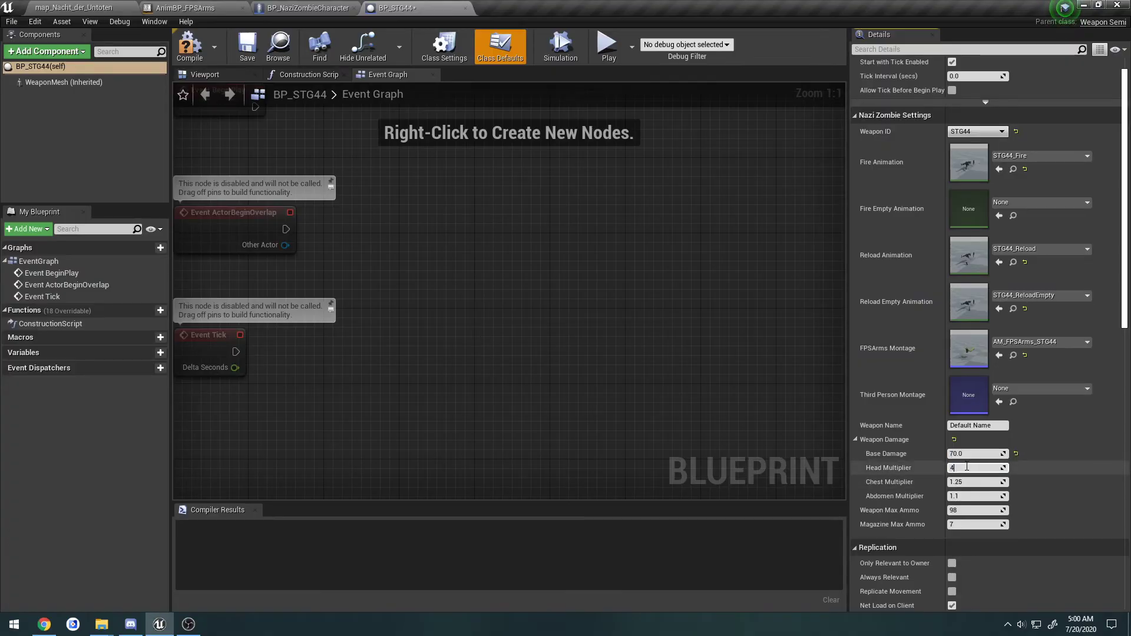
pyautogui.hotkey('alt', 'Tab')
pyautogui.hotkey('alt', 'Tab')
pyautogui.click(971, 483)
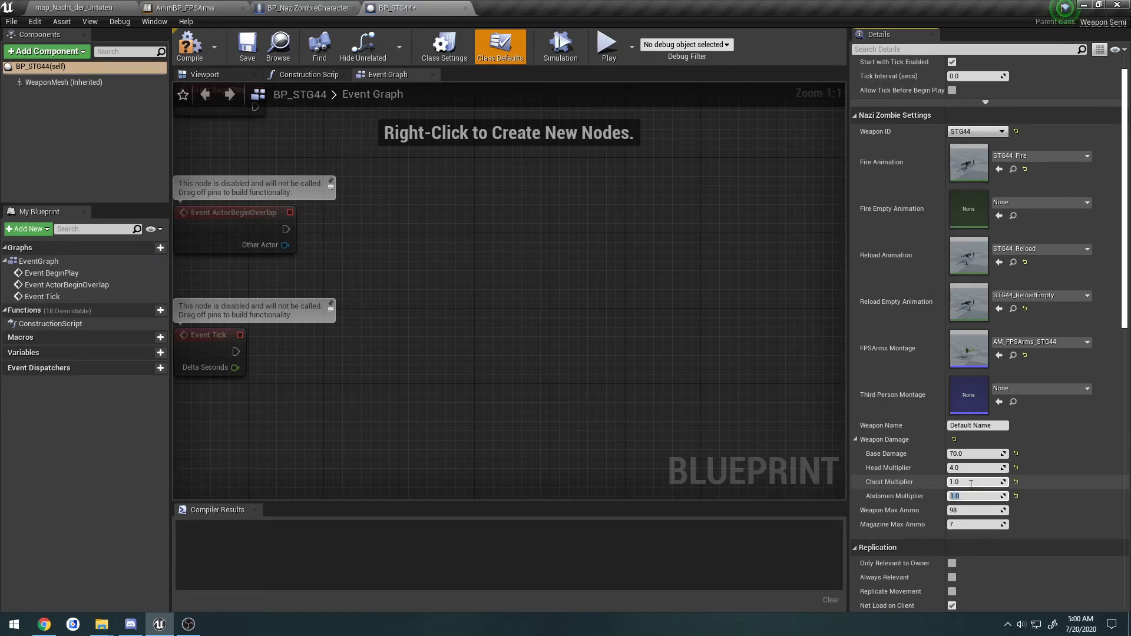
pyautogui.hotkey('alt', 'Tab')
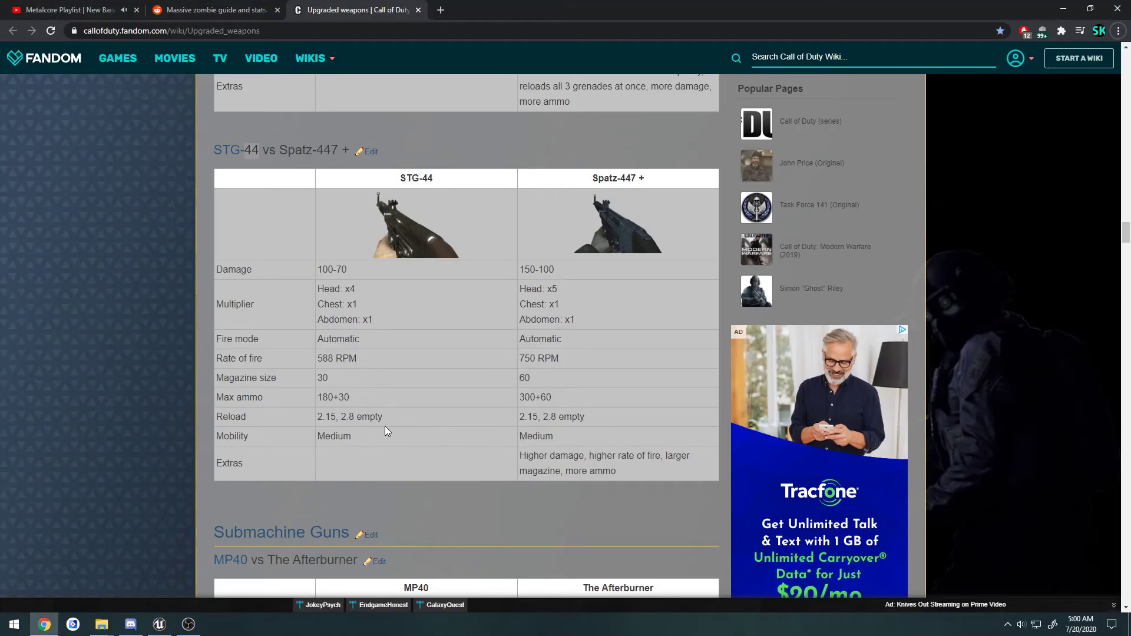
# Switch back to Unreal Editor, set BP_STG44's Weapon Max Ammo to 180 and Magazine Max Ammo to 30, and compile and save the blueprint
pyautogui.hotkey('alt', 'Tab')
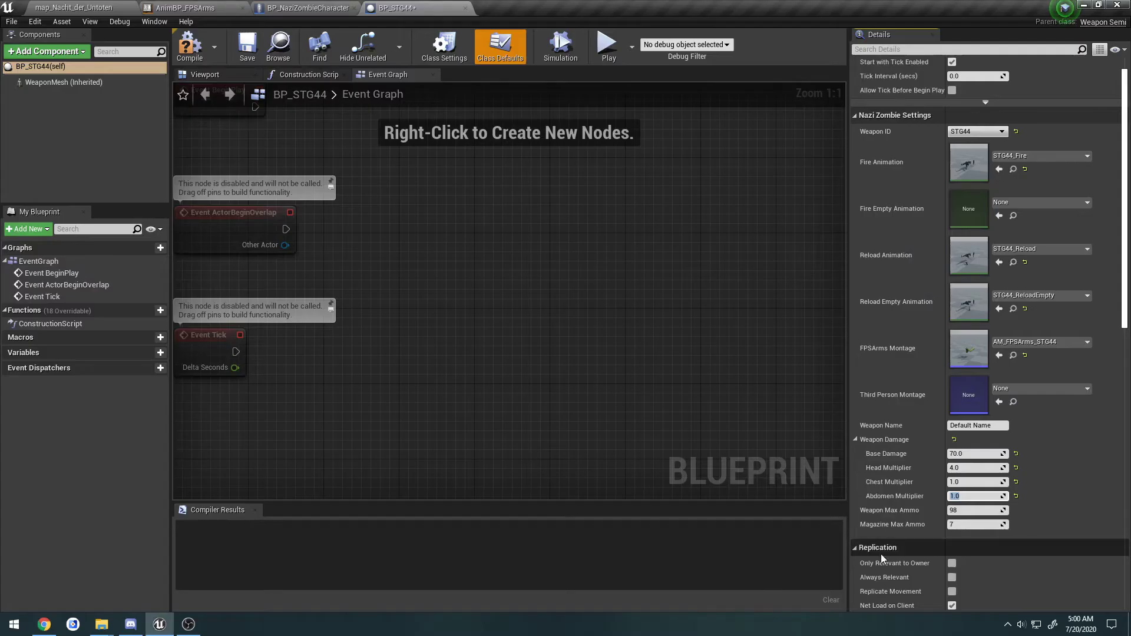
pyautogui.click(978, 510)
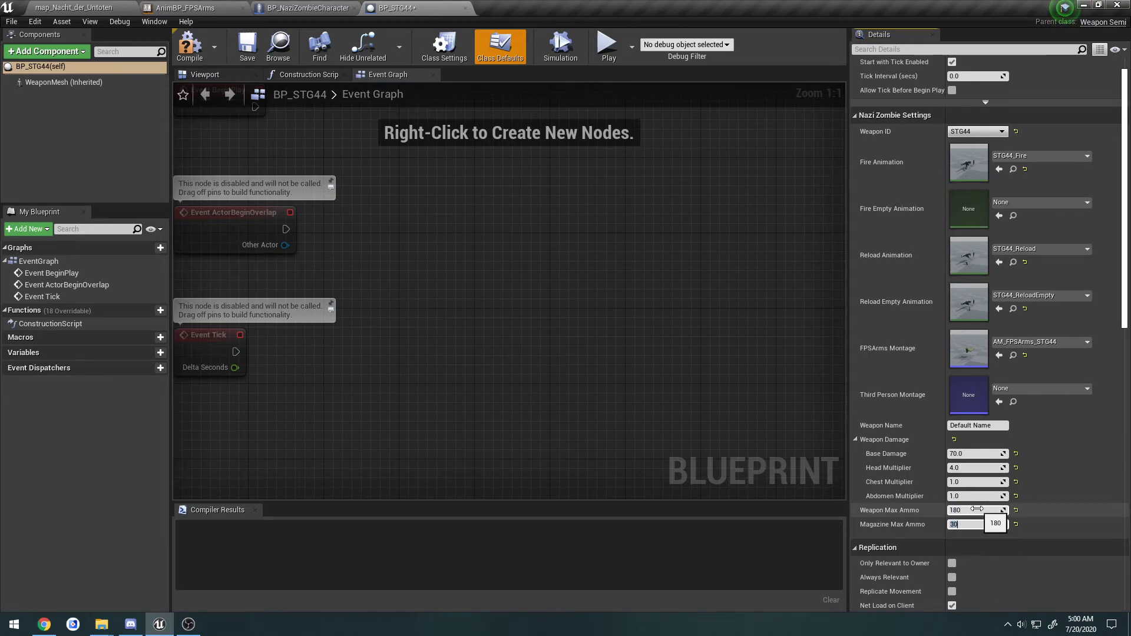
pyautogui.press('Return')
pyautogui.click(189, 45)
pyautogui.click(247, 44)
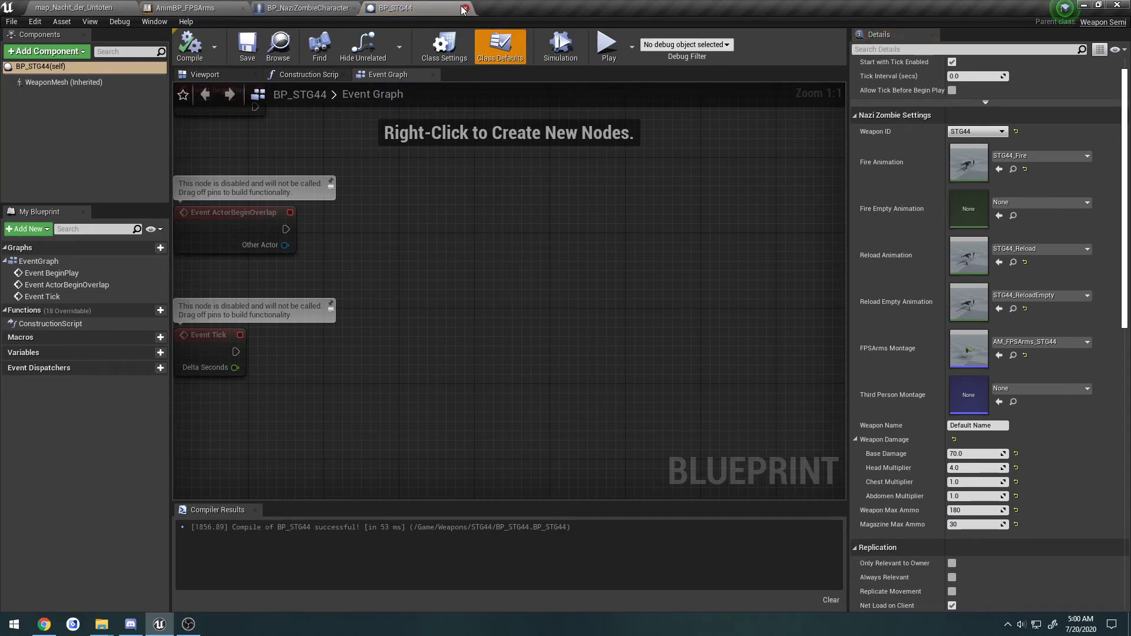
# Close the AnimBP_FPSArms, BP_NaziZombieCharacter and BP_STG44 editors to return to the map_Nacht_der_Untoten level
pyautogui.click(243, 9)
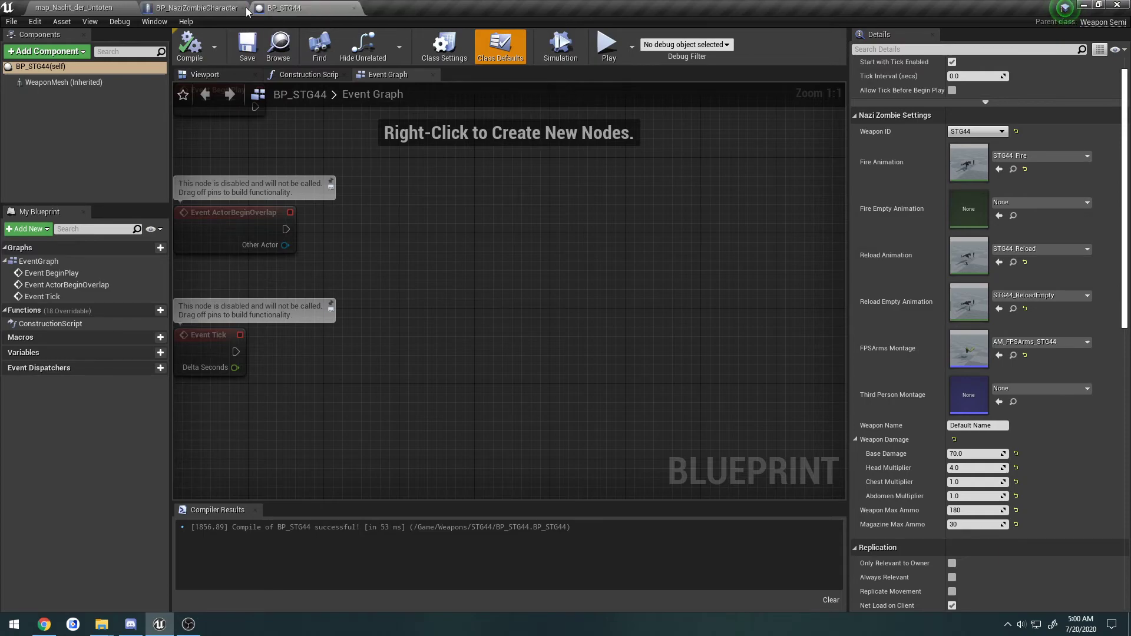
pyautogui.click(243, 8)
pyautogui.click(244, 8)
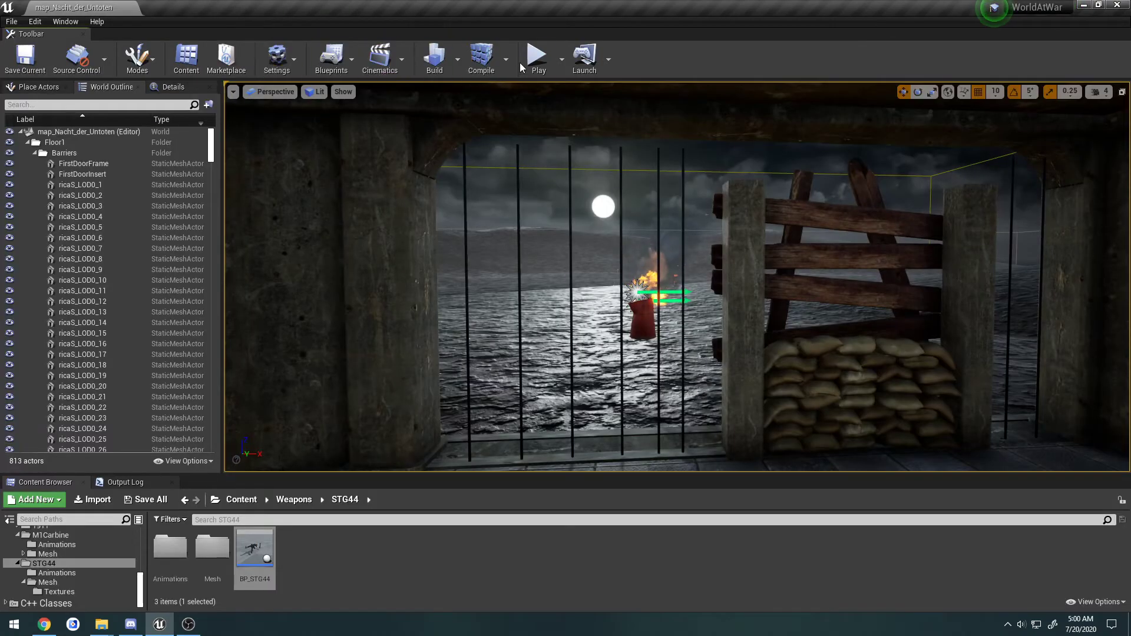
# Play the level in a full-screen viewport, go outside and test-fire the STG44 from the hip toward the distant zombies
pyautogui.hotkey('alt', 'p')
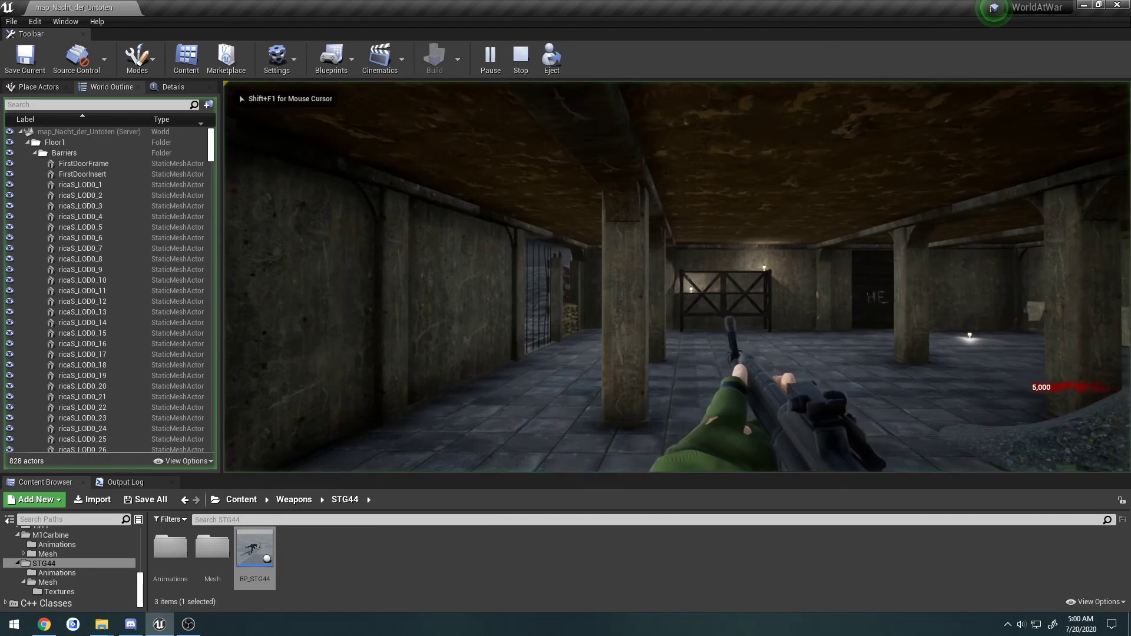
pyautogui.press('F11')
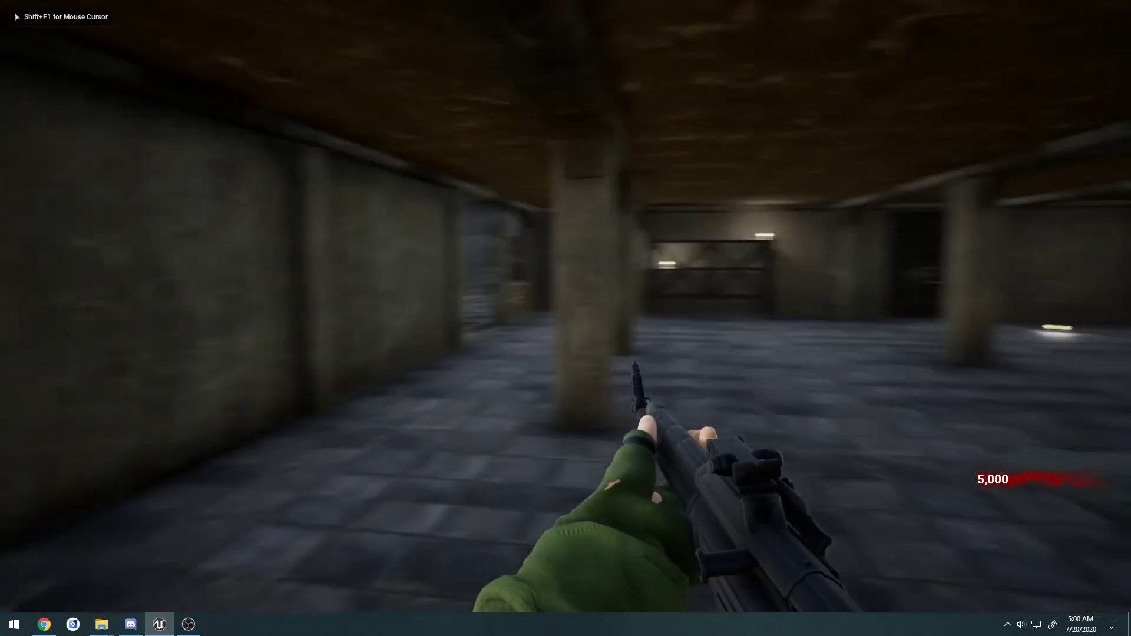
pyautogui.press('w')
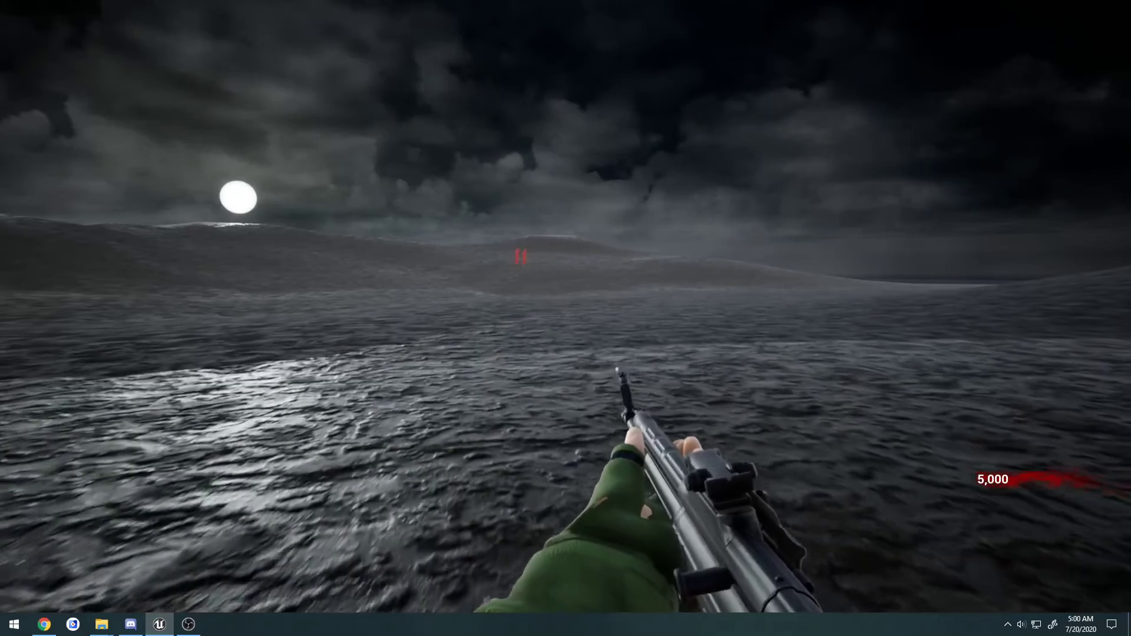
pyautogui.click(565, 307)
pyautogui.click(566, 306)
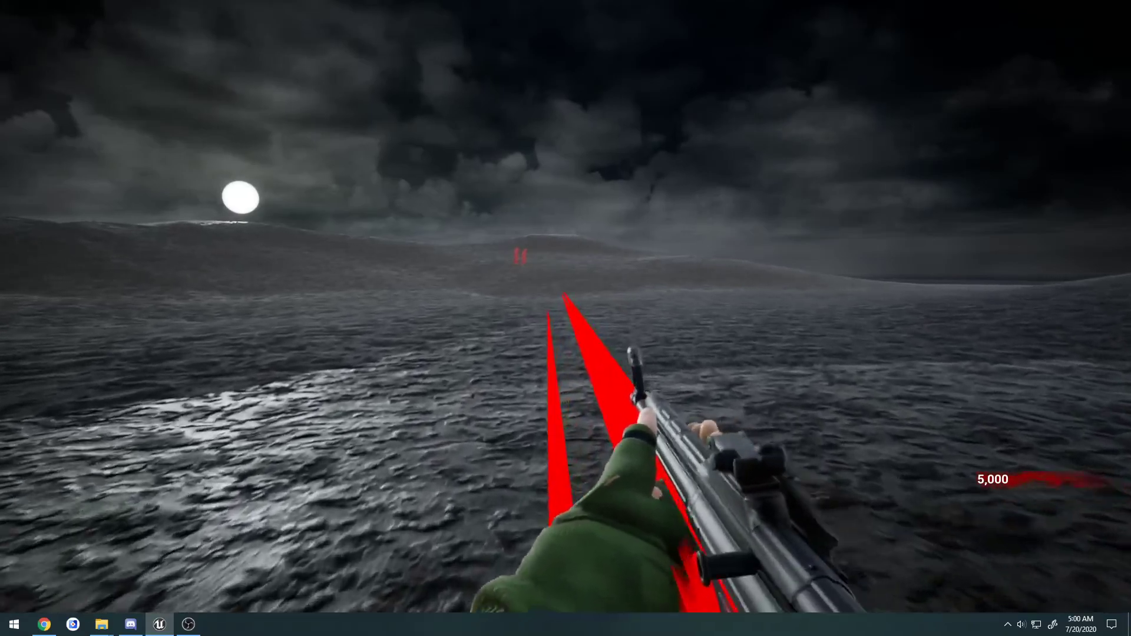
pyautogui.click(566, 306)
pyautogui.click(565, 306)
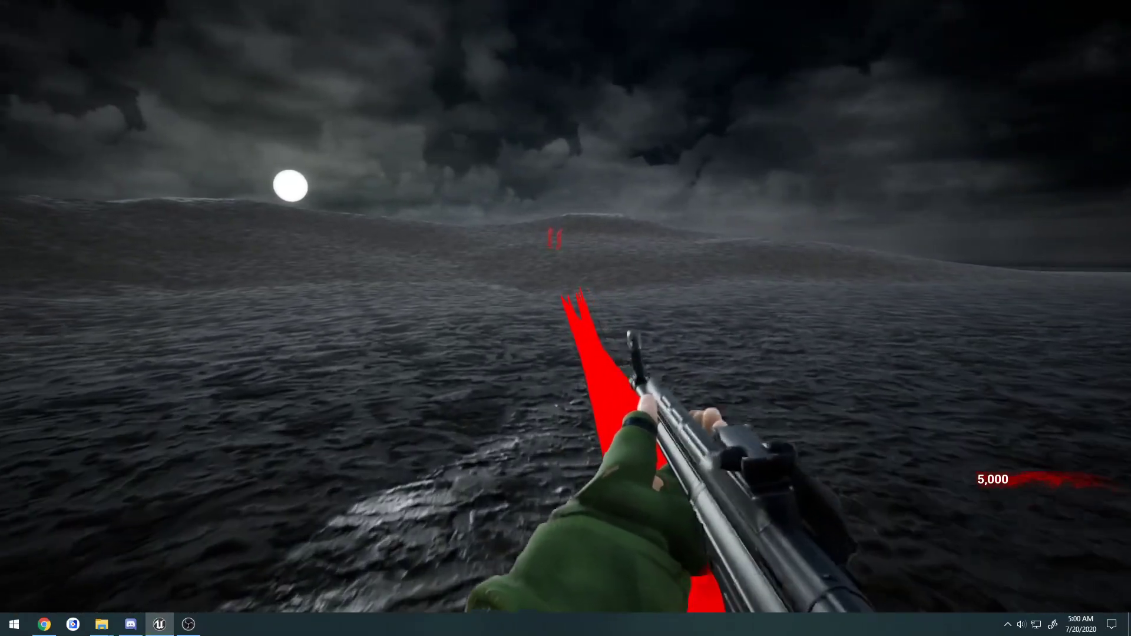
pyautogui.click(565, 306)
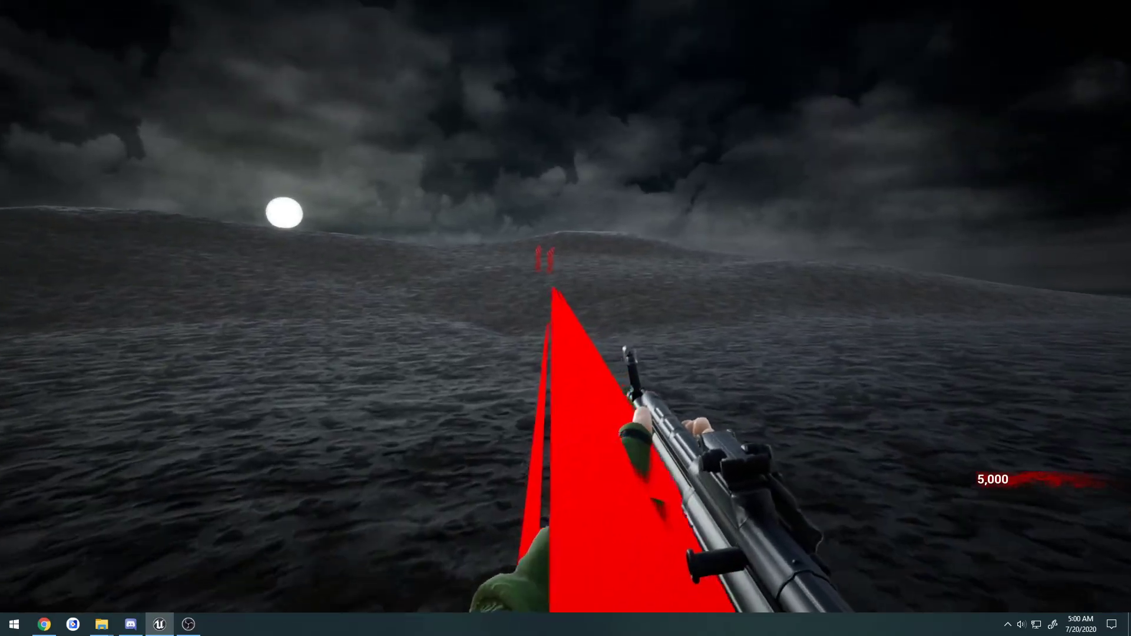
# Aim down the STG44's sights and fire repeatedly at the distant zombies to test its damage and scoring
pyautogui.press('d')
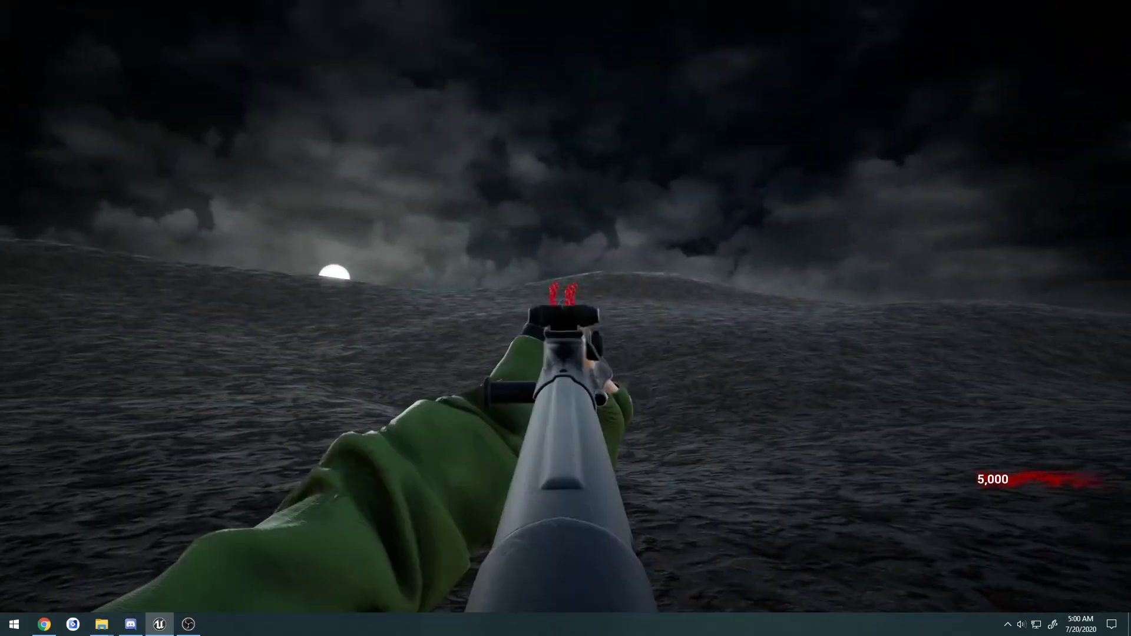
pyautogui.click(566, 318)
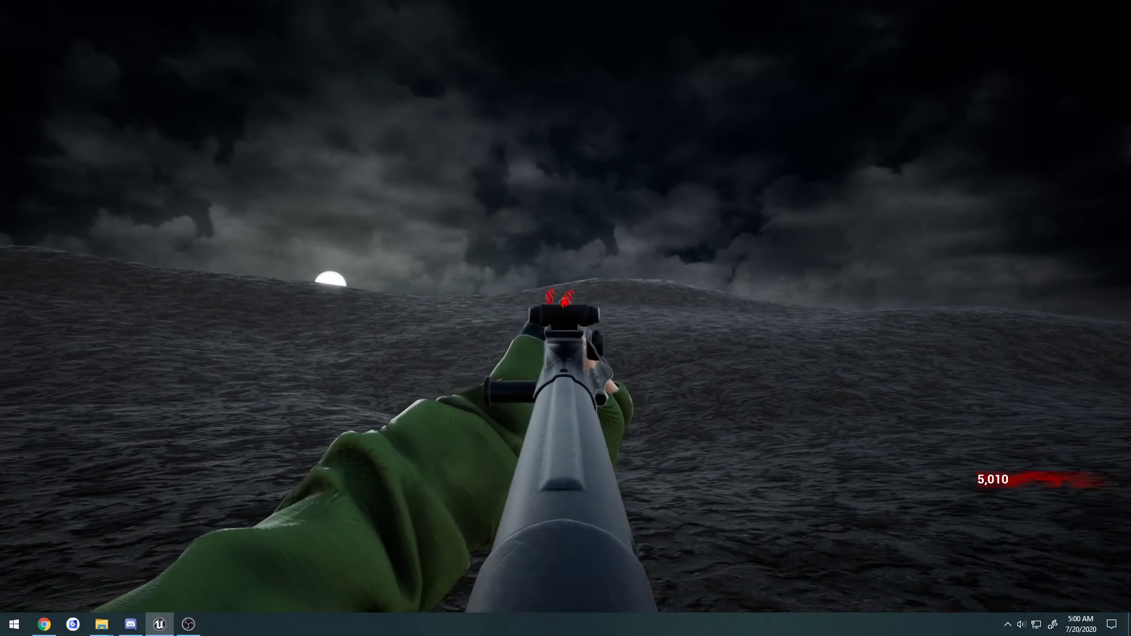
pyautogui.click(566, 318)
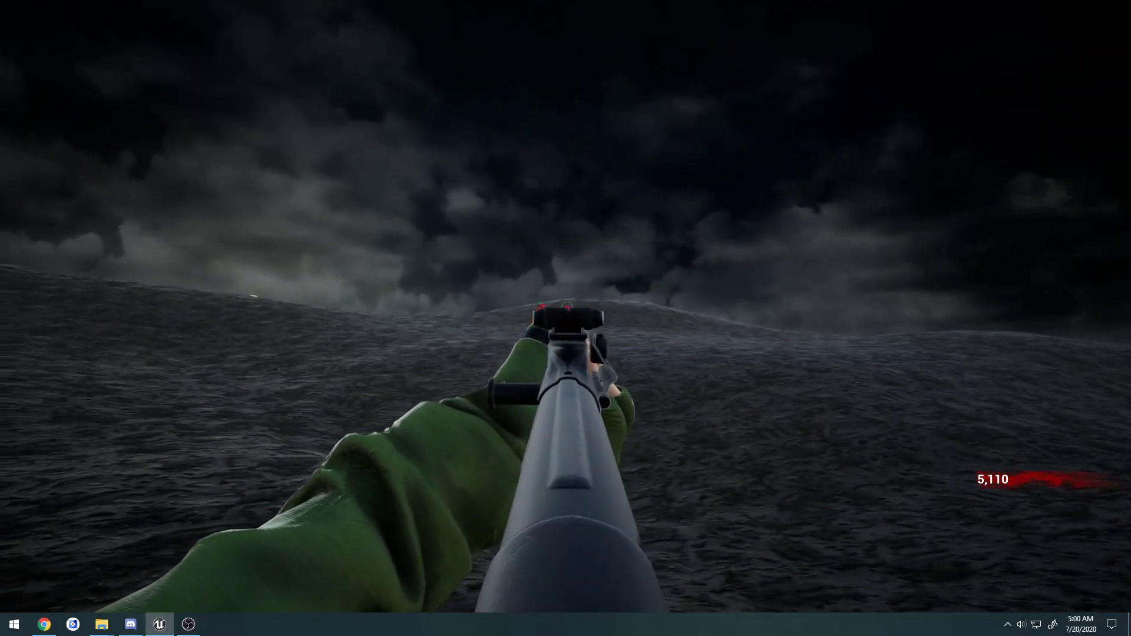
pyautogui.click(565, 318)
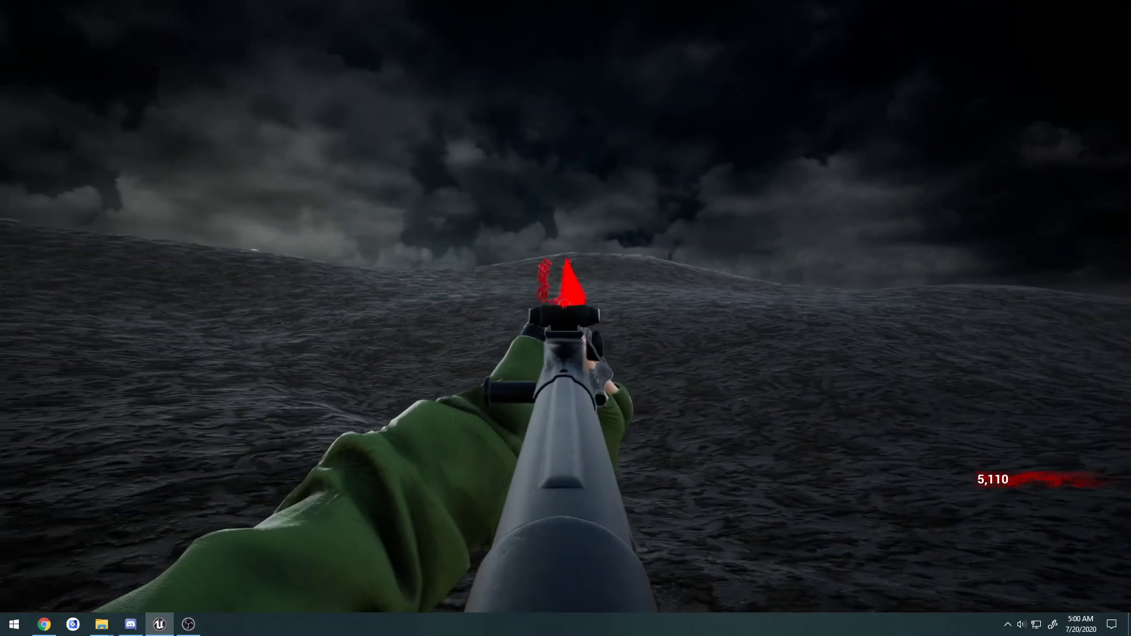
pyautogui.click(566, 319)
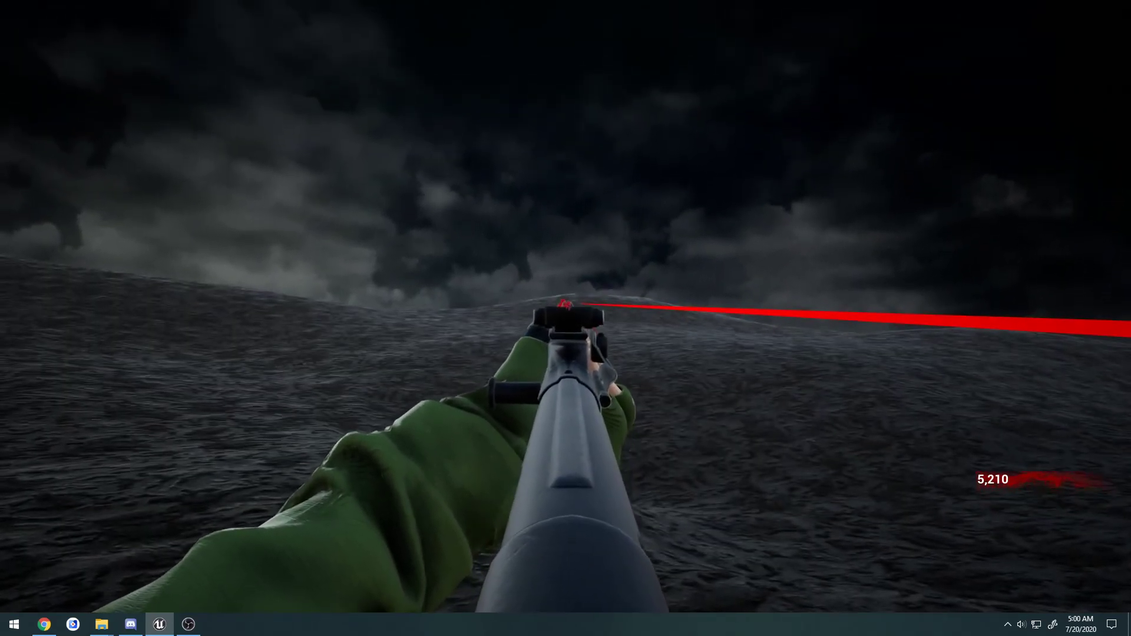
pyautogui.click(566, 318)
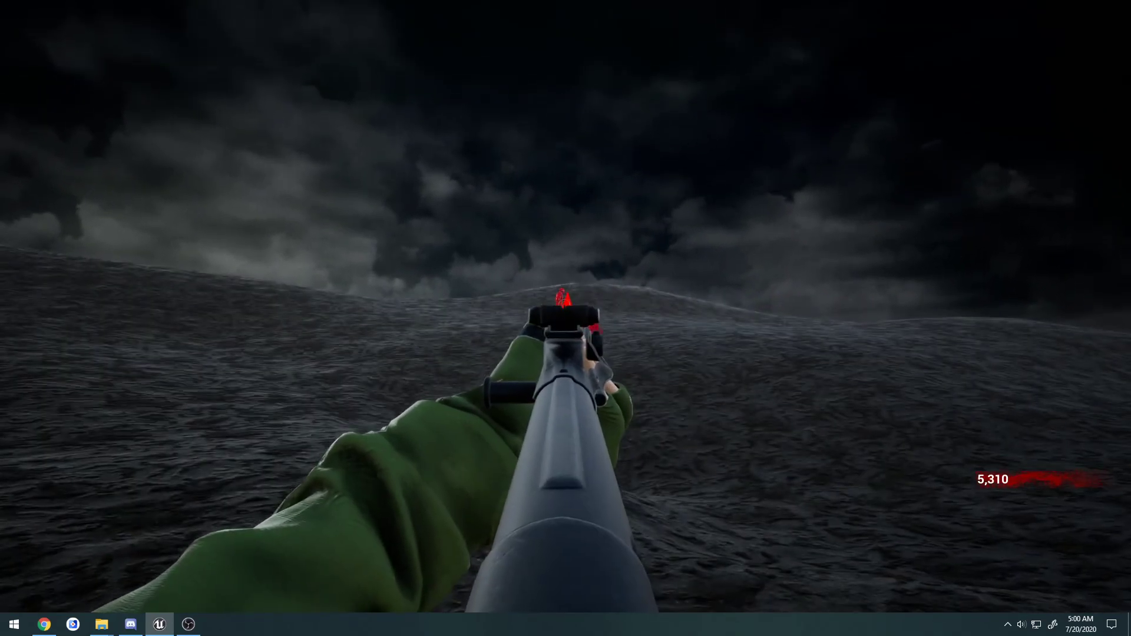
pyautogui.click(566, 318)
pyautogui.click(565, 318)
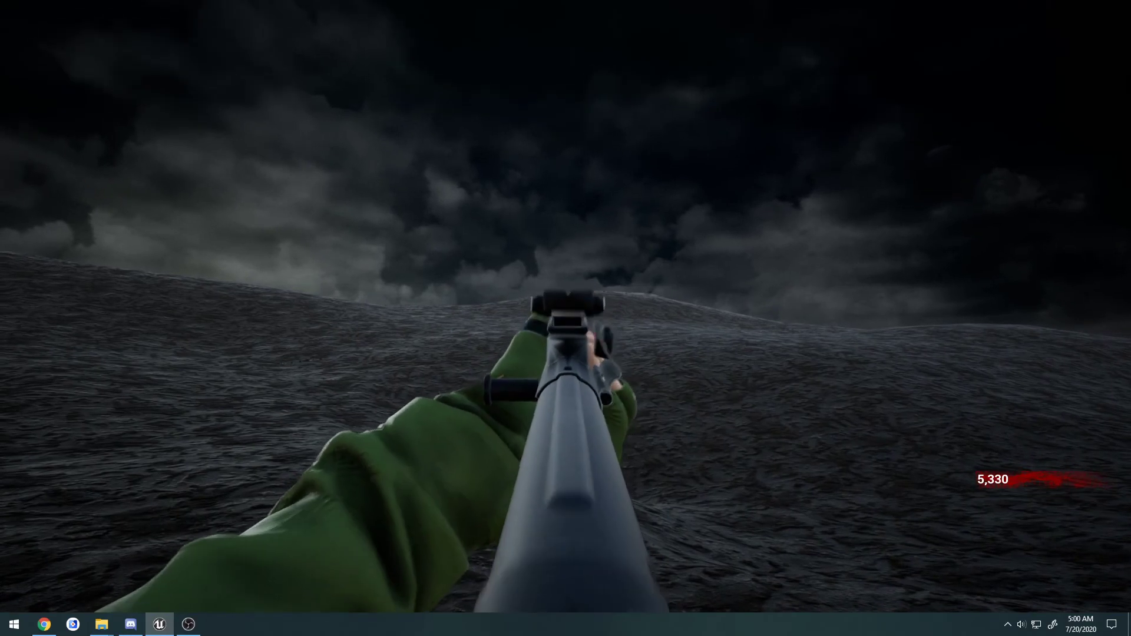
pyautogui.click(566, 318)
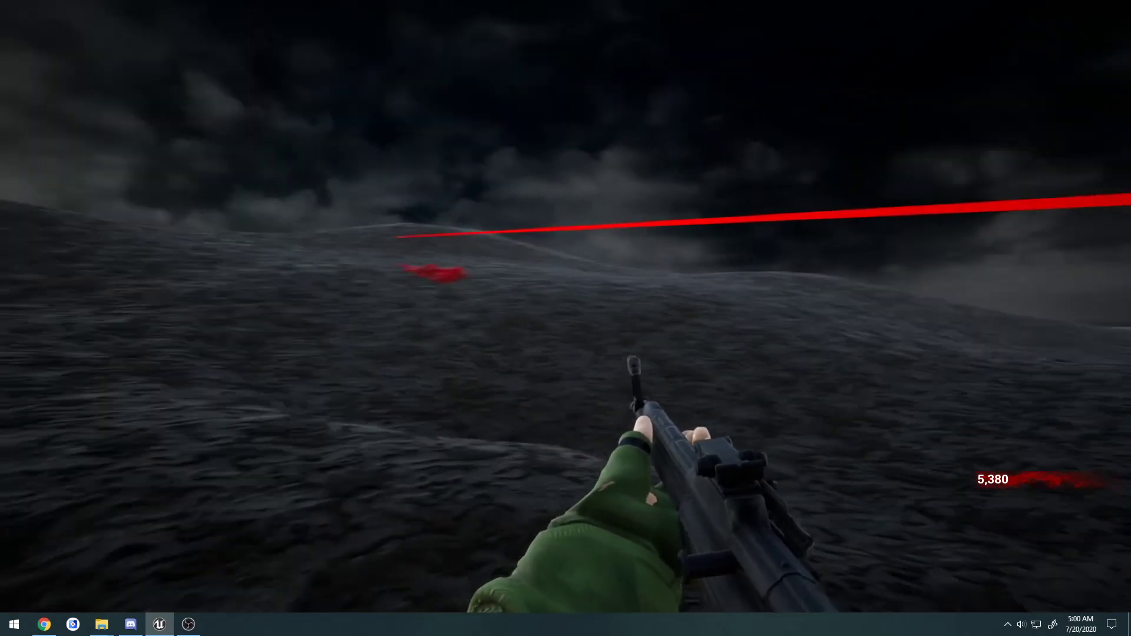
# Test the STG44 reload, end the play session and restore the normal editor layout with no asset selected
pyautogui.press('r')
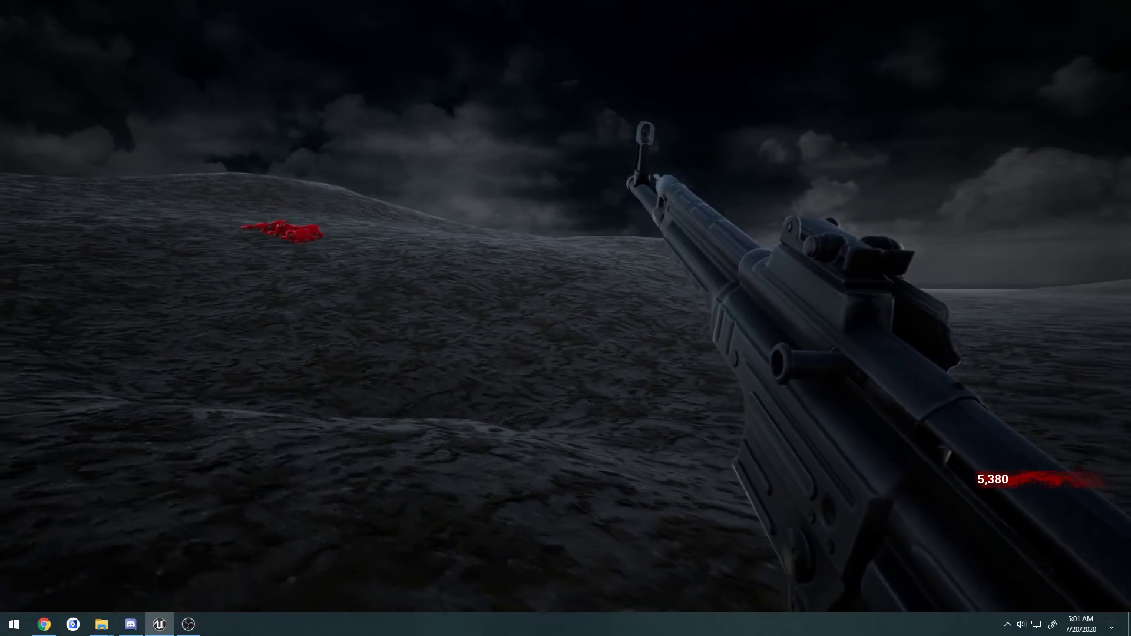
pyautogui.press('Escape')
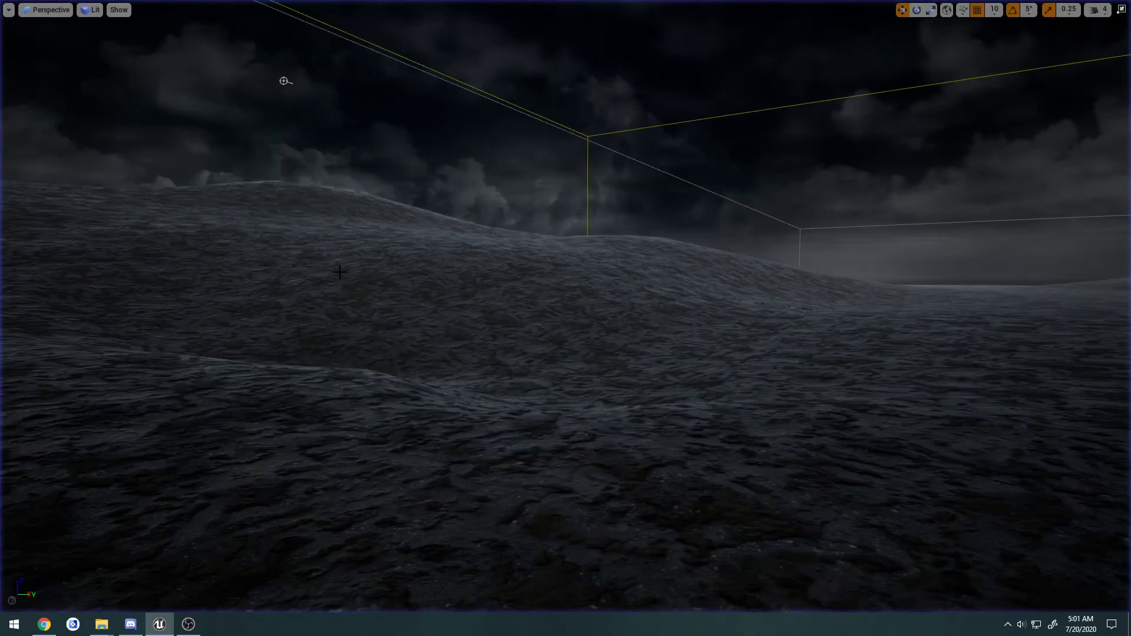
pyautogui.press('F11')
pyautogui.click(457, 359)
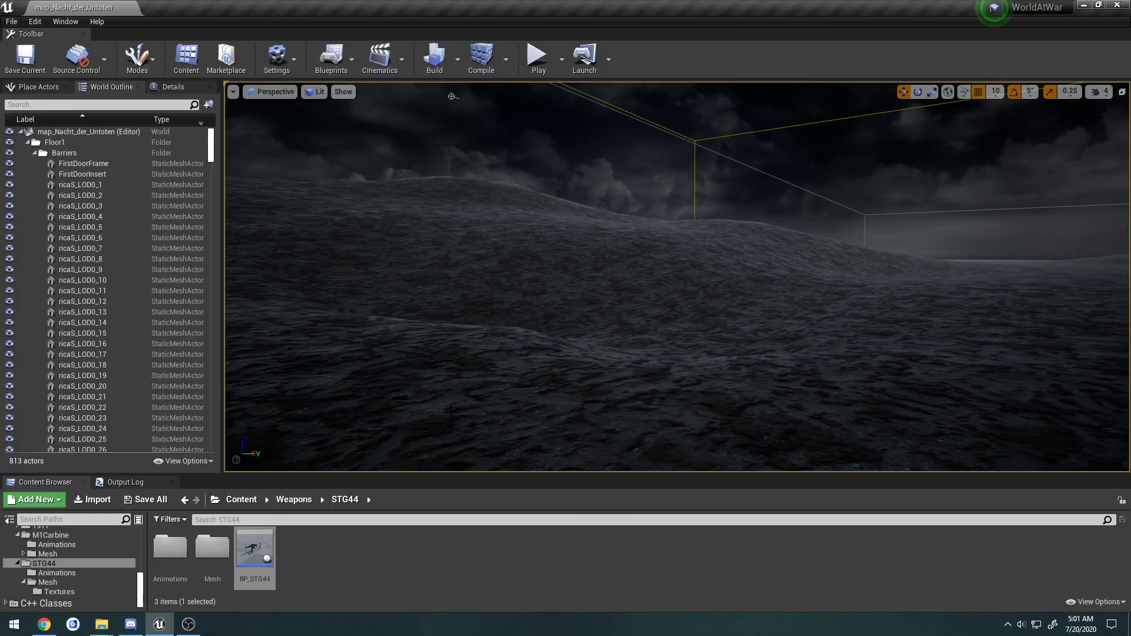
pyautogui.click(475, 548)
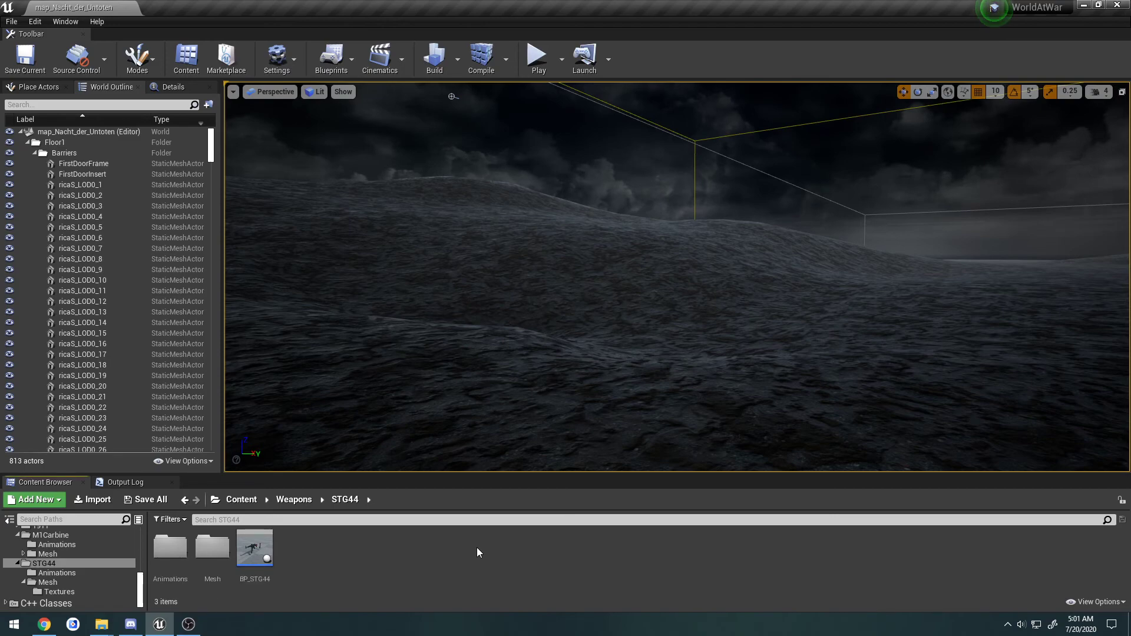